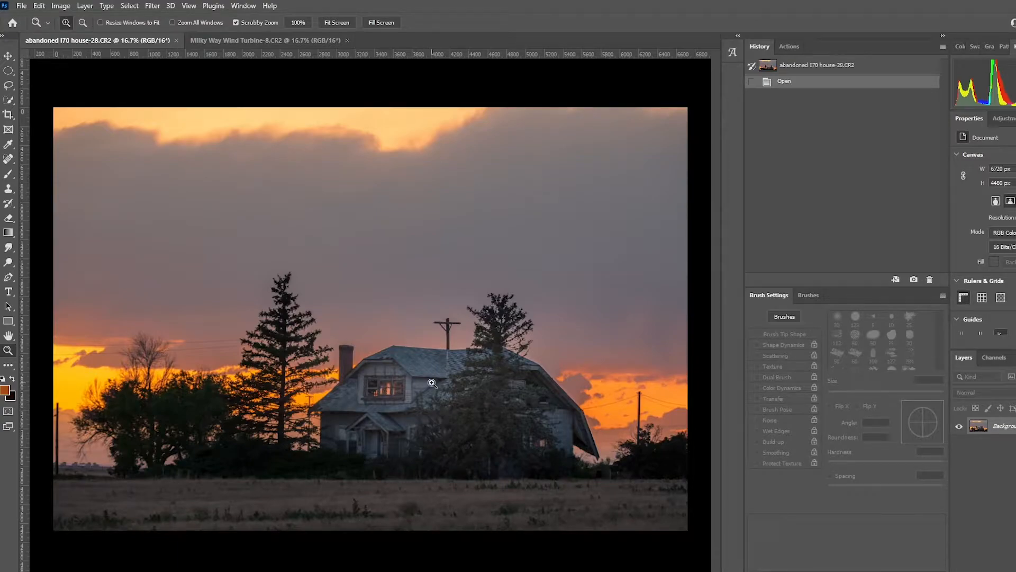
- Compare the abandoned house sunset photo with the Milky Way wind turbine photo
{"action": "mouse_move", "coordinate": [398, 412]}
{"action": "left_mouse_down"}
{"action": "mouse_move", "coordinate": [459, 364]}
{"action": "mouse_move", "coordinate": [408, 396]}
{"action": "left_mouse_up"}
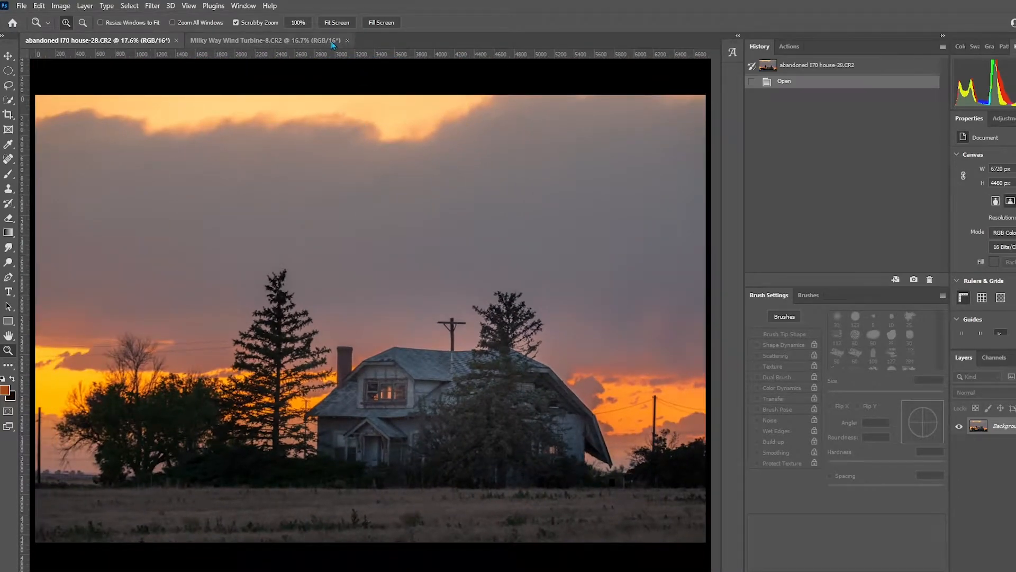
{"action": "left_click", "coordinate": [298, 40]}
{"action": "left_click_drag", "start_coordinate": [460, 352], "coordinate": [469, 347]}
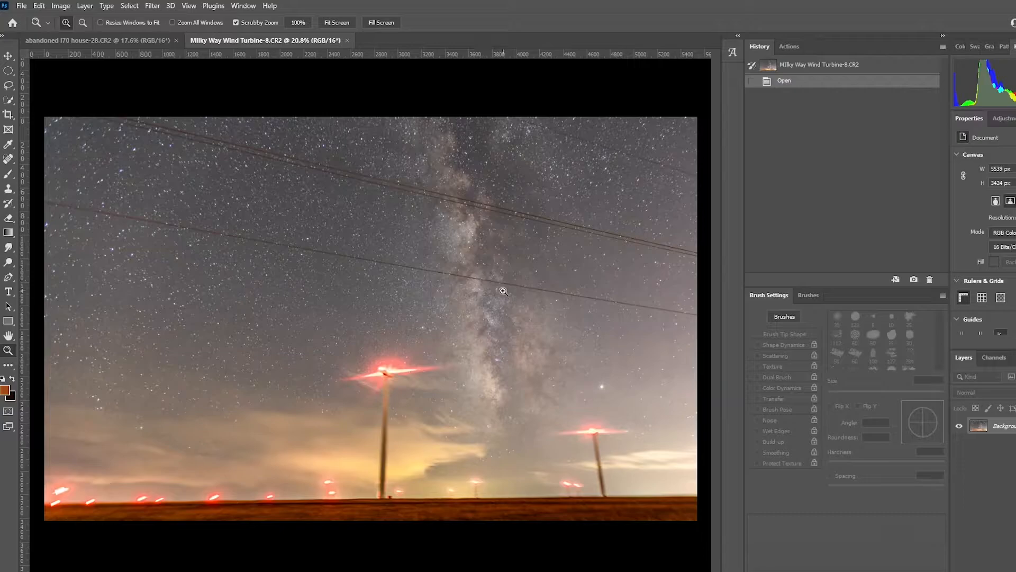
{"action": "left_click_drag", "start_coordinate": [503, 328], "coordinate": [490, 286]}
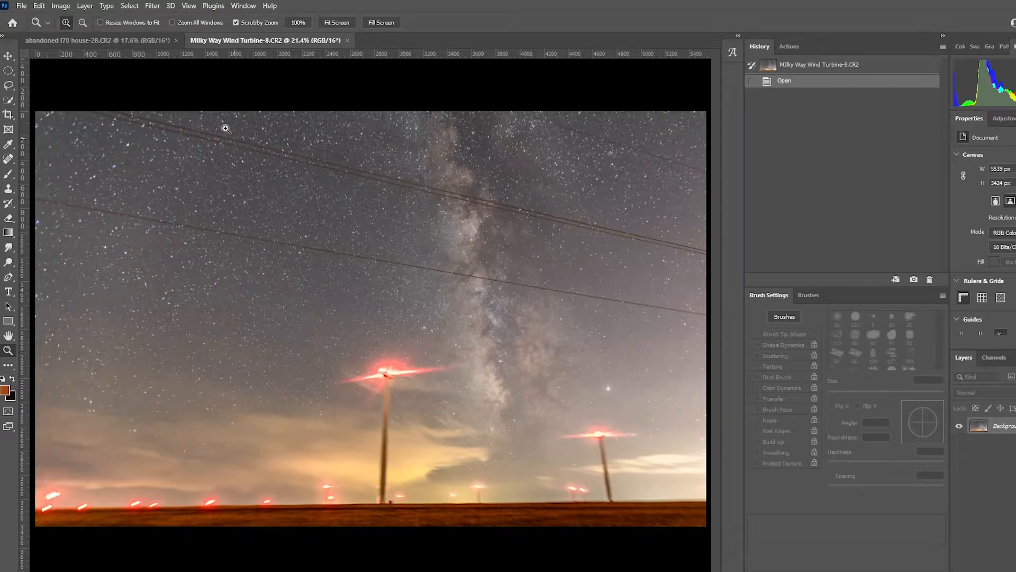
{"action": "left_click", "coordinate": [128, 42]}
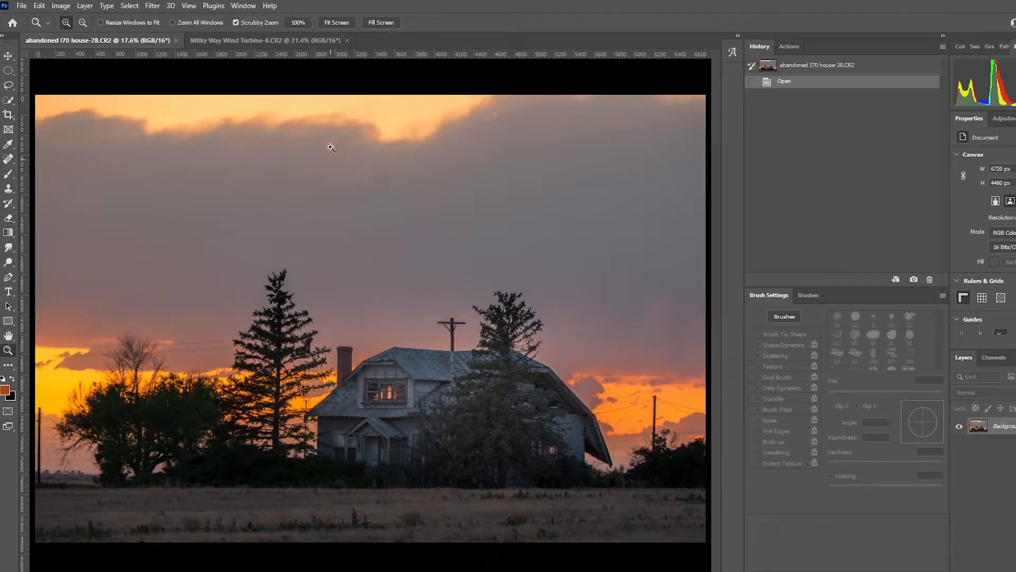
{"action": "left_click", "coordinate": [299, 43]}
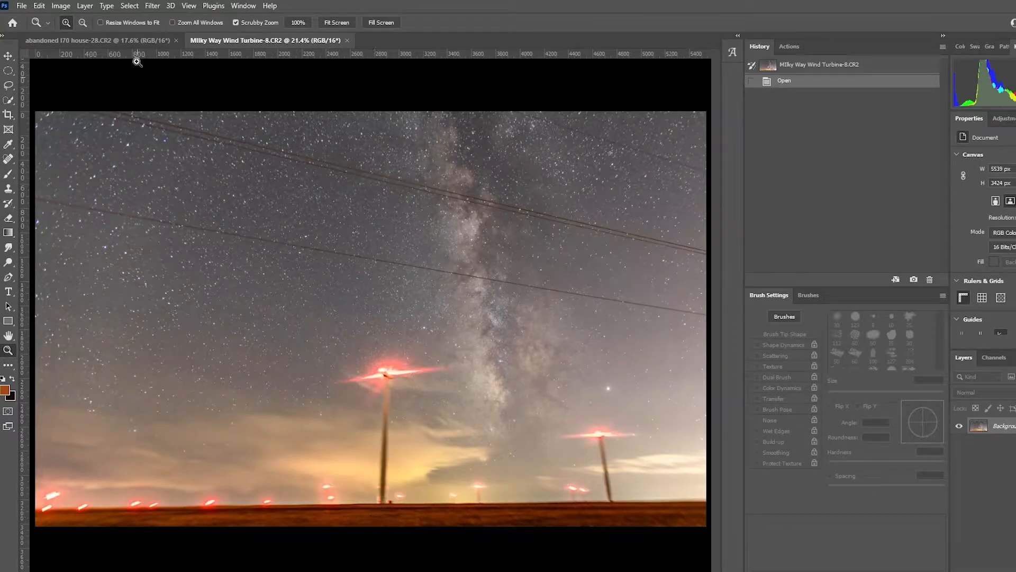
{"action": "left_click", "coordinate": [136, 43]}
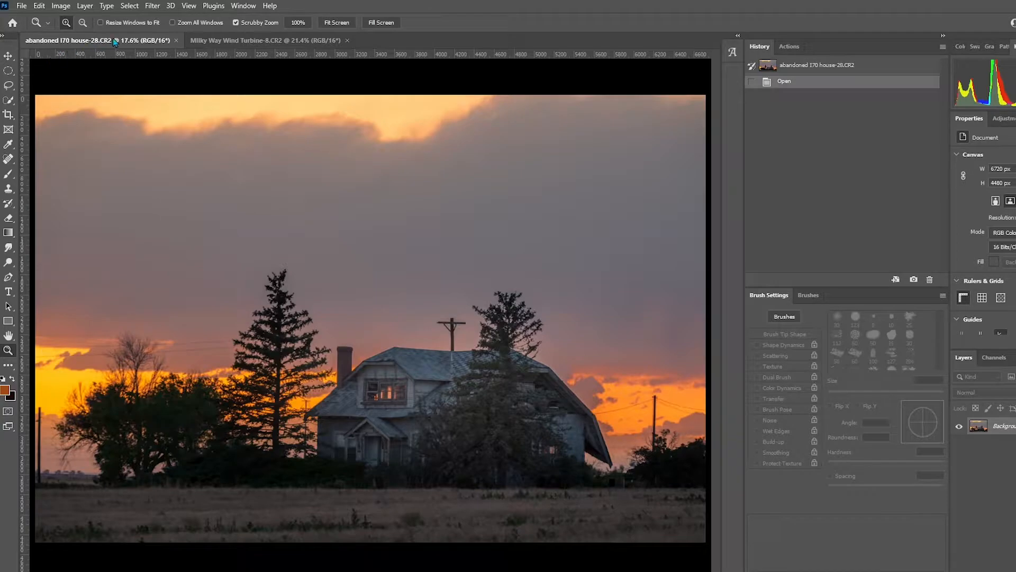
{"action": "left_click", "coordinate": [229, 42]}
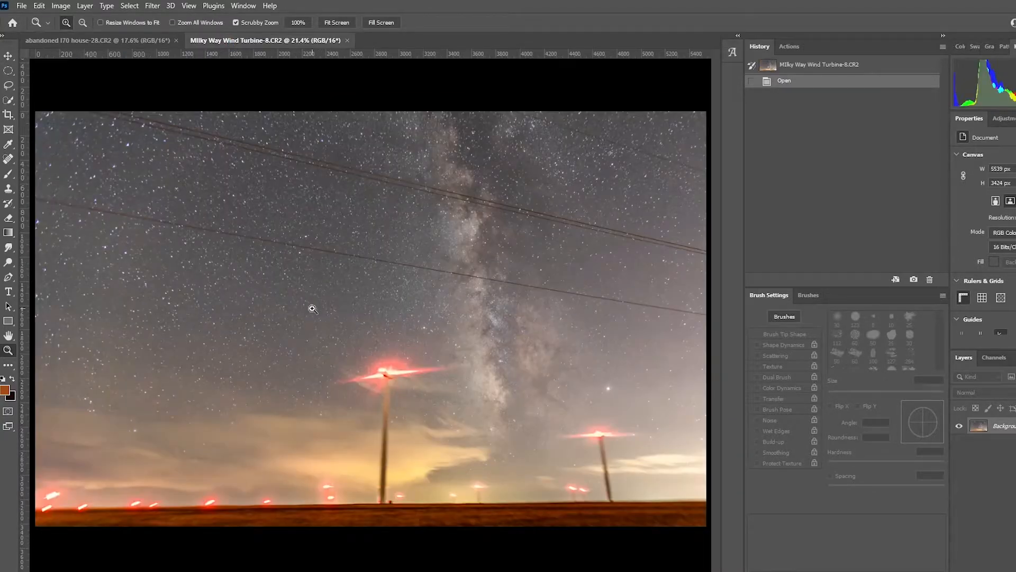
- Bring the Milky Way photo into the abandoned house document as a new layer and reposition it over the house photo
{"action": "left_click", "coordinate": [9, 56]}
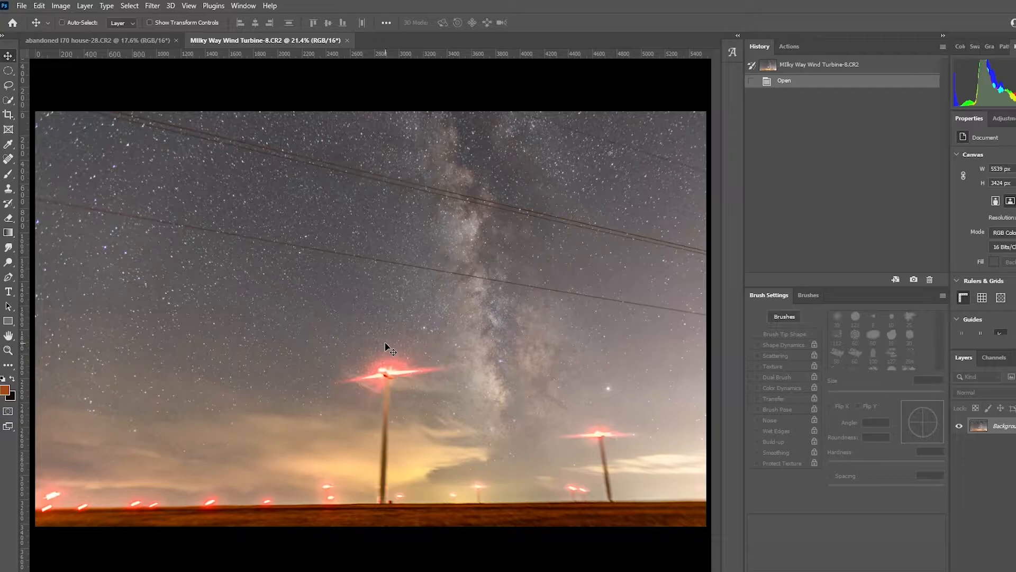
{"action": "left_click", "coordinate": [123, 40]}
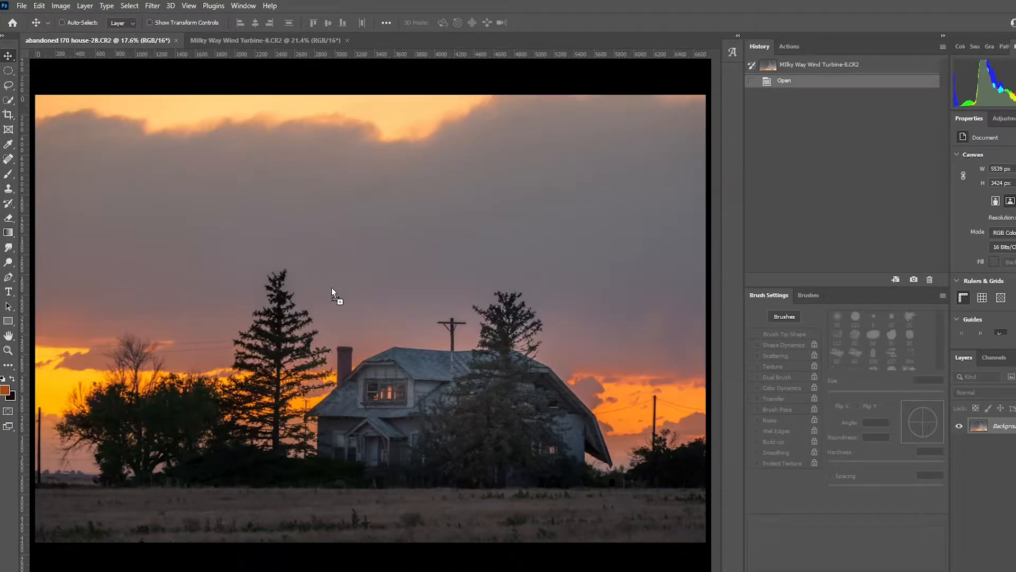
{"action": "left_click_drag", "start_coordinate": [331, 288], "coordinate": [347, 300]}
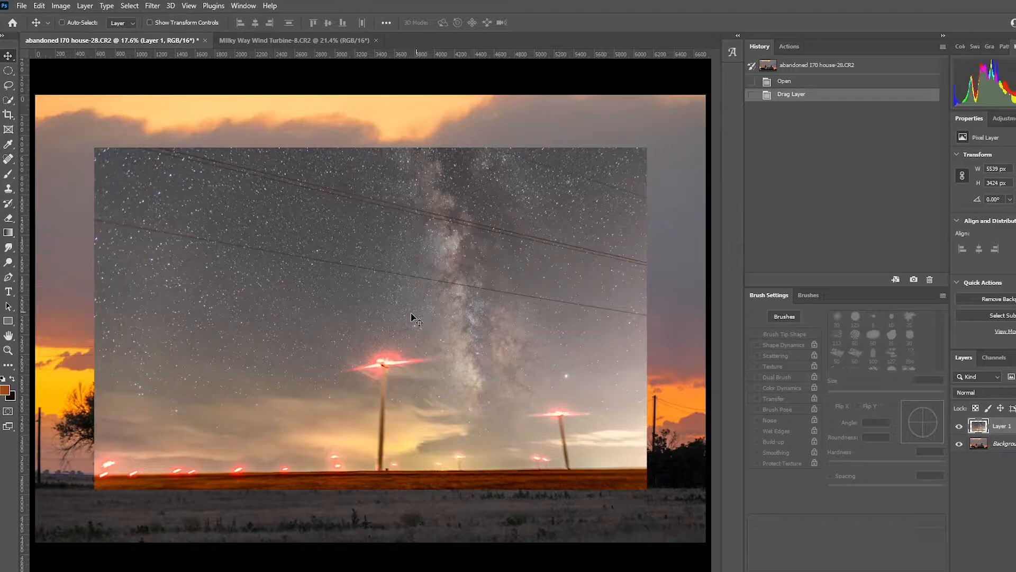
{"action": "left_click_drag", "start_coordinate": [454, 395], "coordinate": [417, 394]}
{"action": "left_click_drag", "start_coordinate": [393, 344], "coordinate": [446, 345]}
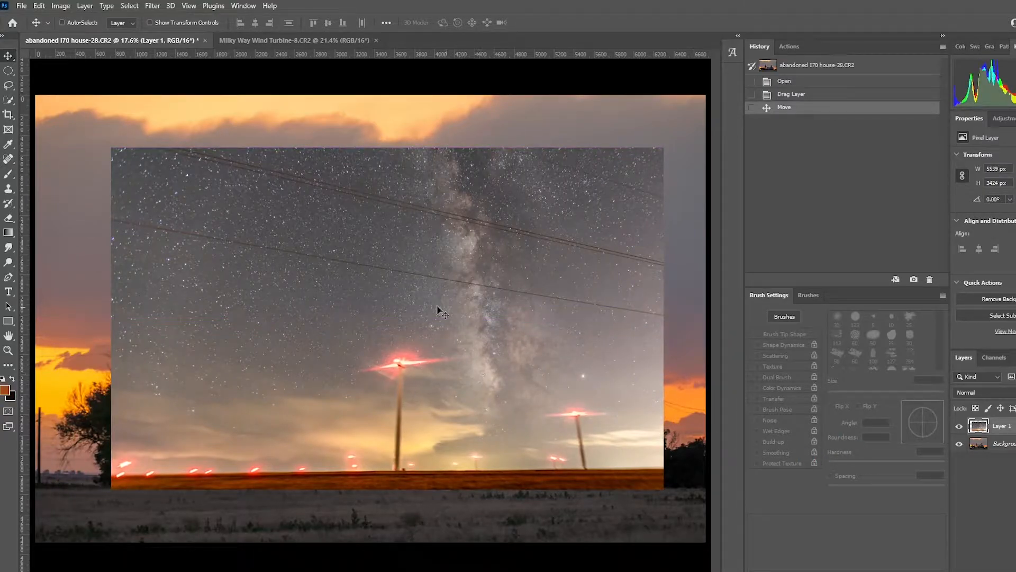
- Hide the Milky Way layer, duplicate the Background layer, and hide the original Background
{"action": "left_click", "coordinate": [960, 426]}
{"action": "left_click", "coordinate": [978, 444]}
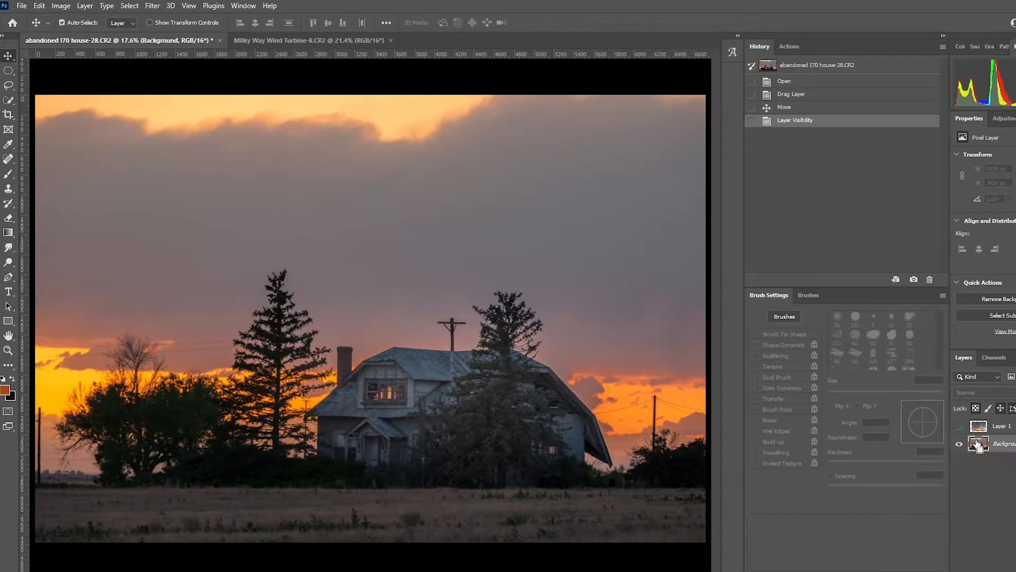
{"action": "key", "text": "ctrl+j"}
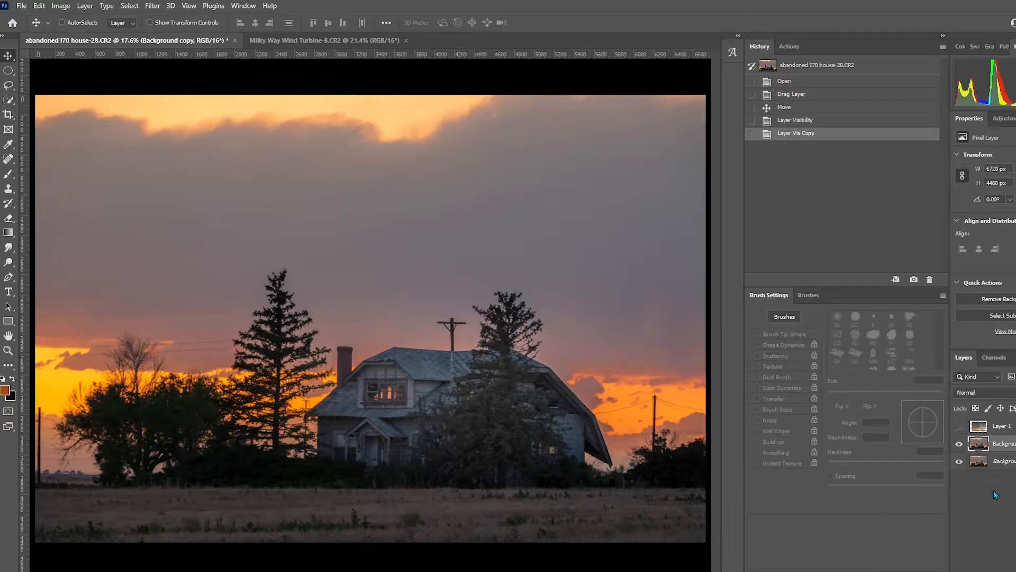
{"action": "left_click", "coordinate": [960, 462]}
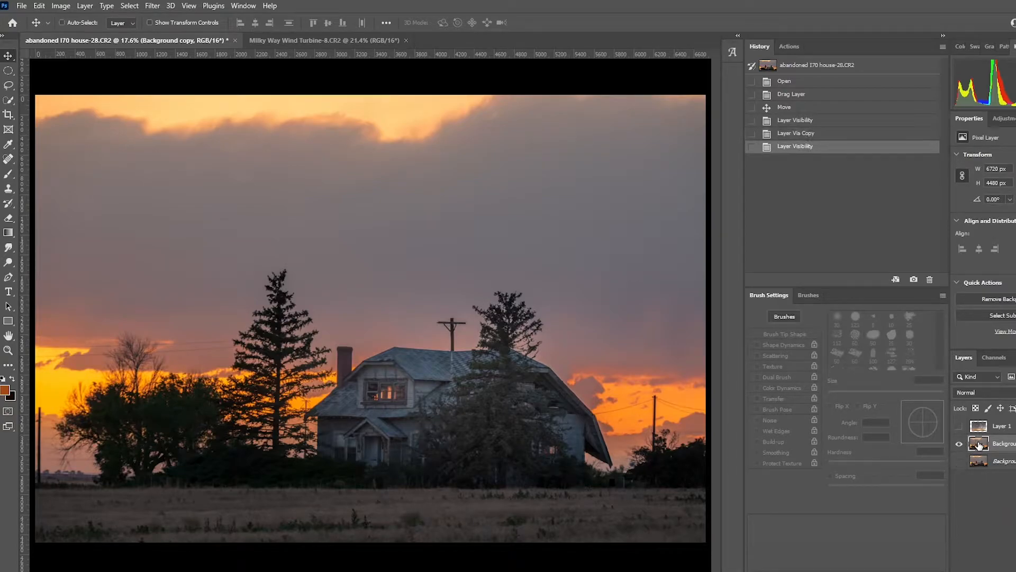
- Place the Background copy above the Milky Way layer, briefly showing the Milky Way layer and hiding it again
{"action": "left_click_drag", "start_coordinate": [979, 445], "coordinate": [979, 425]}
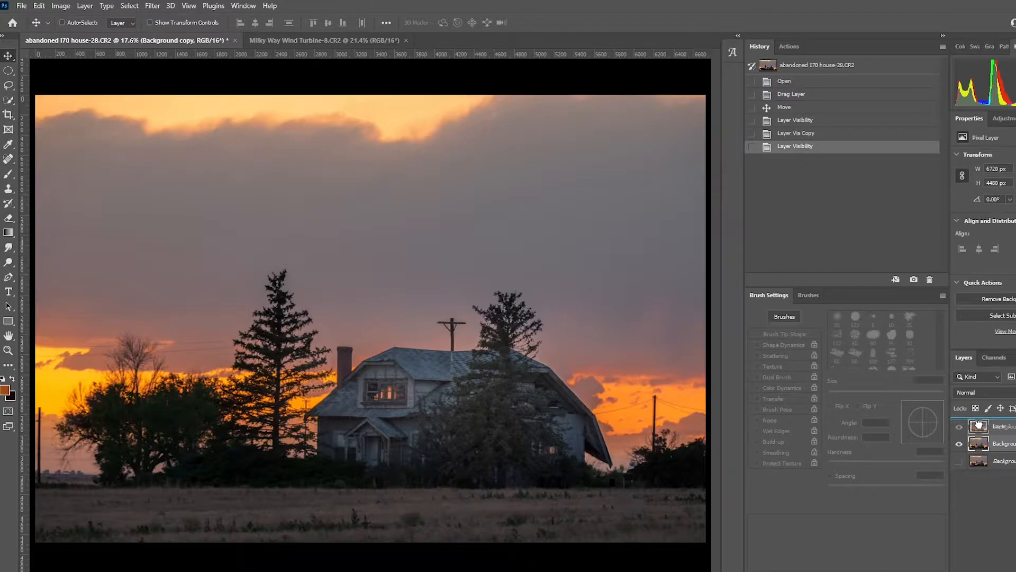
{"action": "left_click_drag", "start_coordinate": [978, 425], "coordinate": [979, 427]}
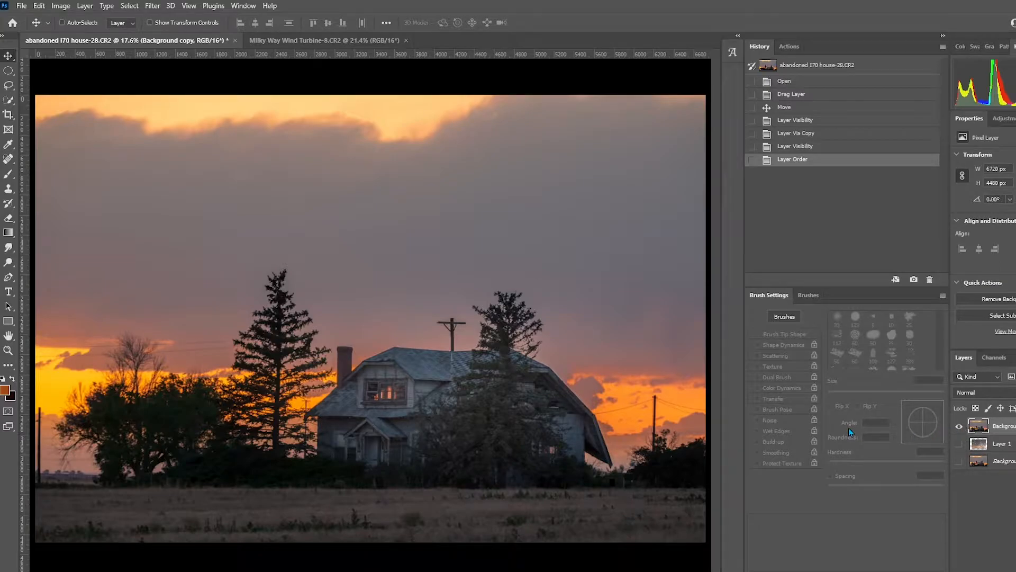
{"action": "left_click", "coordinate": [959, 443]}
{"action": "left_click", "coordinate": [958, 444]}
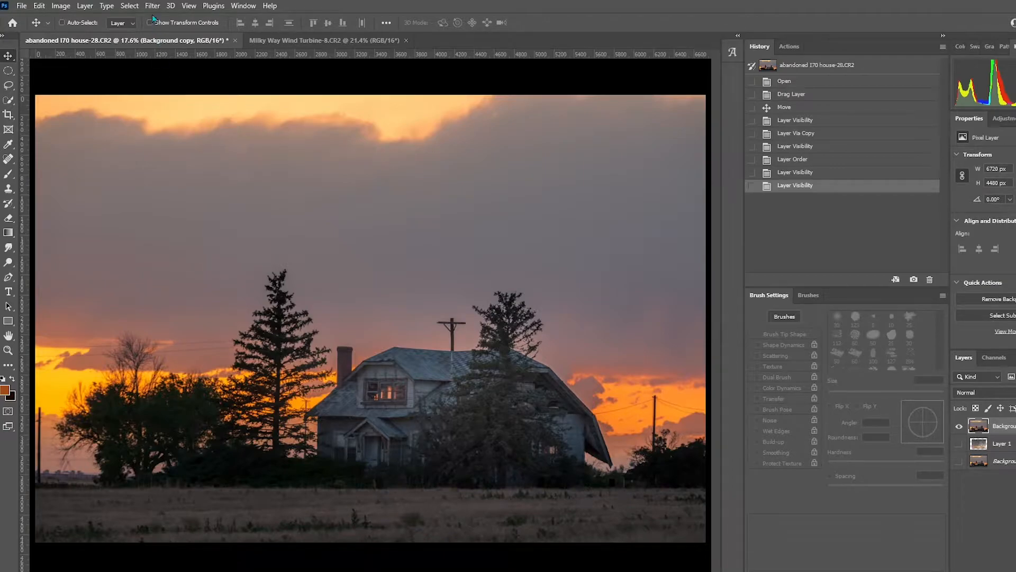
- Select the sky on the Background copy with the automatic Sky selection
{"action": "left_click", "coordinate": [129, 6]}
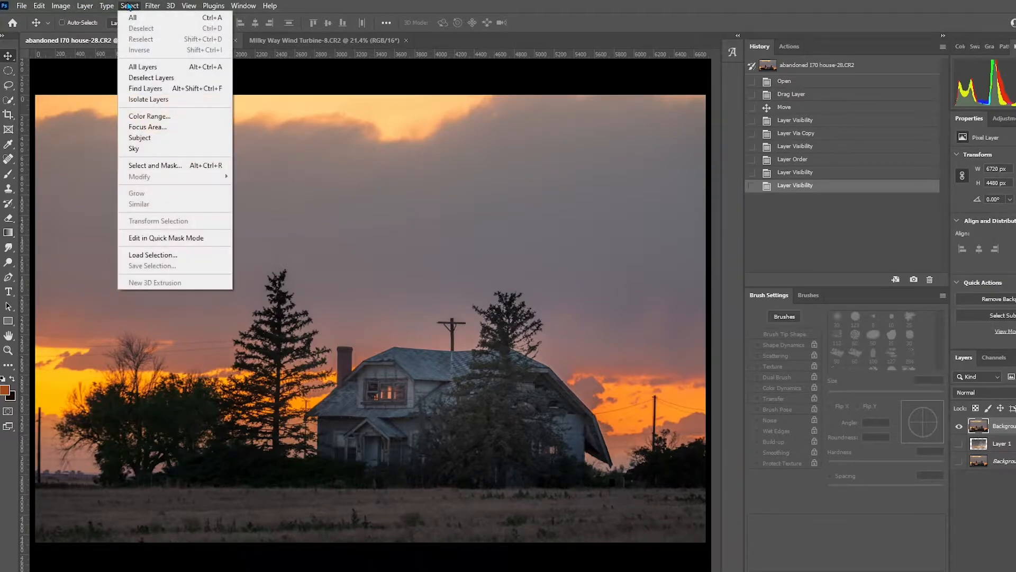
{"action": "left_click", "coordinate": [133, 149]}
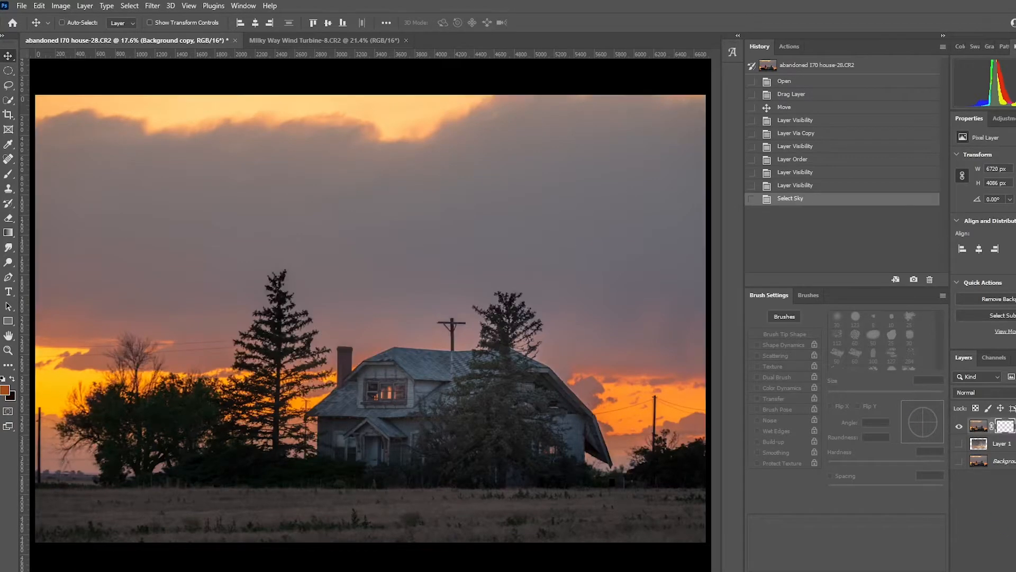
- Try masking the Background copy with the sky selection and with its inverse, reverting to the plain sky selection
{"action": "left_click", "coordinate": [996, 565]}
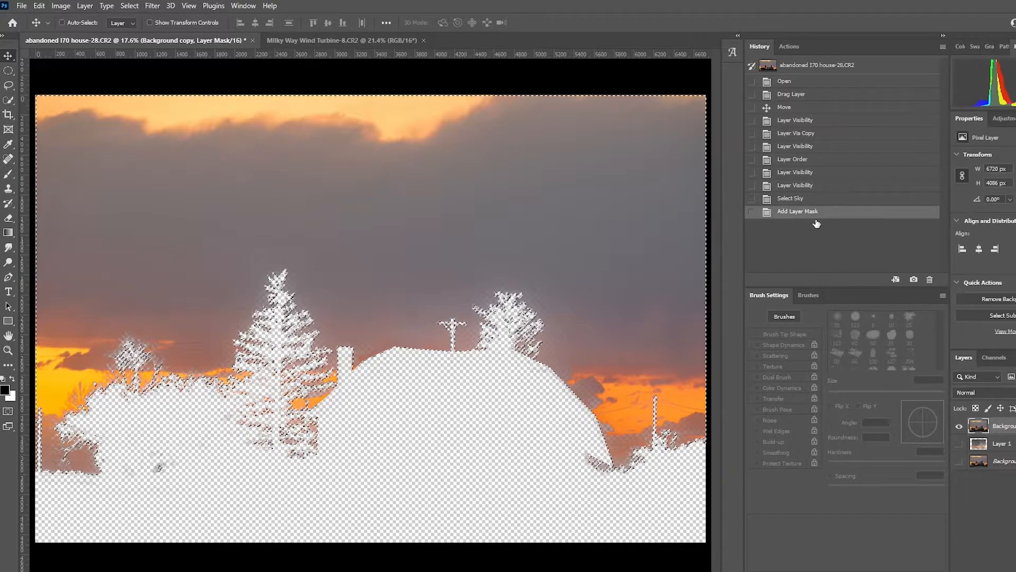
{"action": "left_click", "coordinate": [799, 199]}
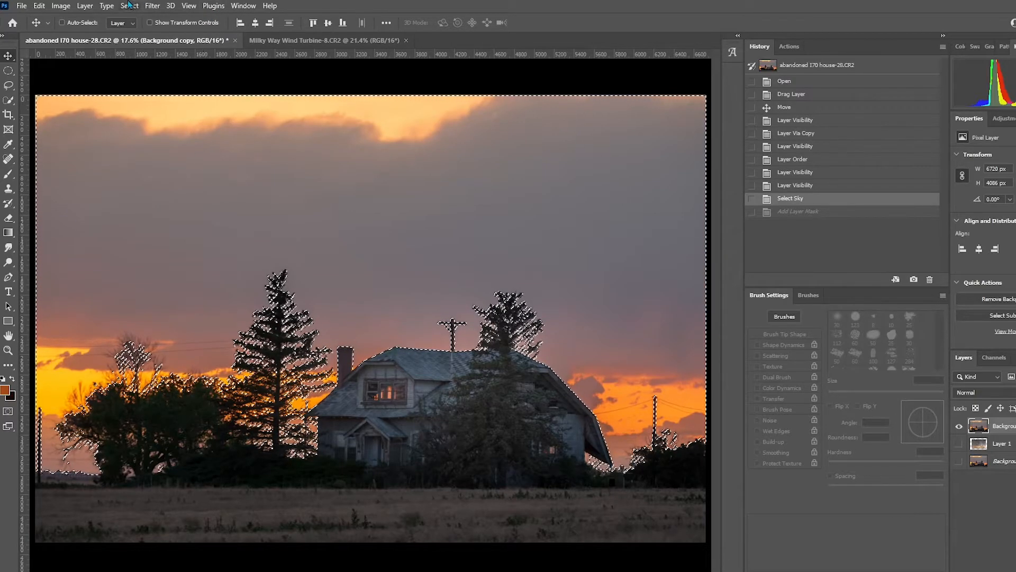
{"action": "left_click", "coordinate": [130, 6]}
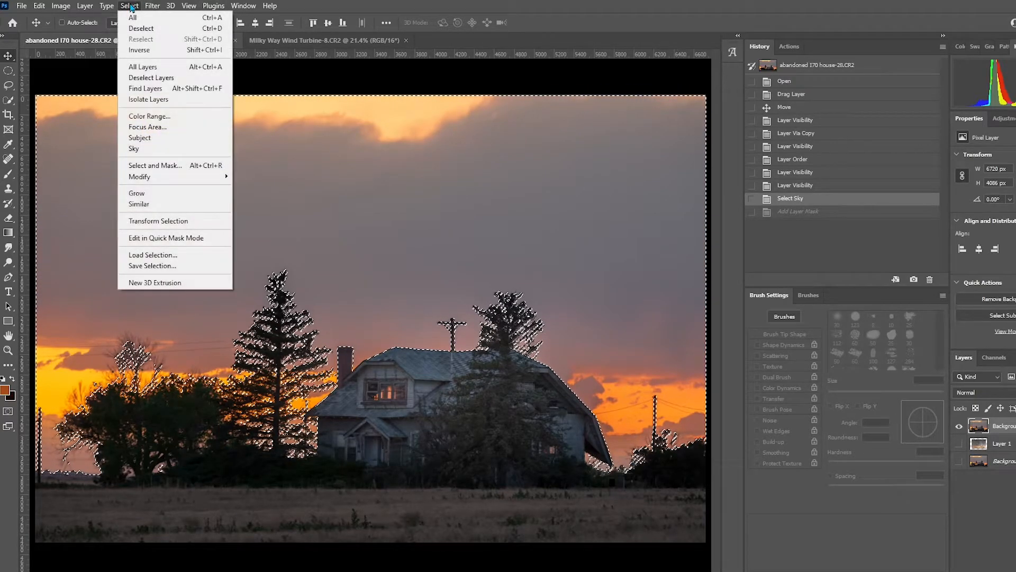
{"action": "left_click", "coordinate": [141, 50]}
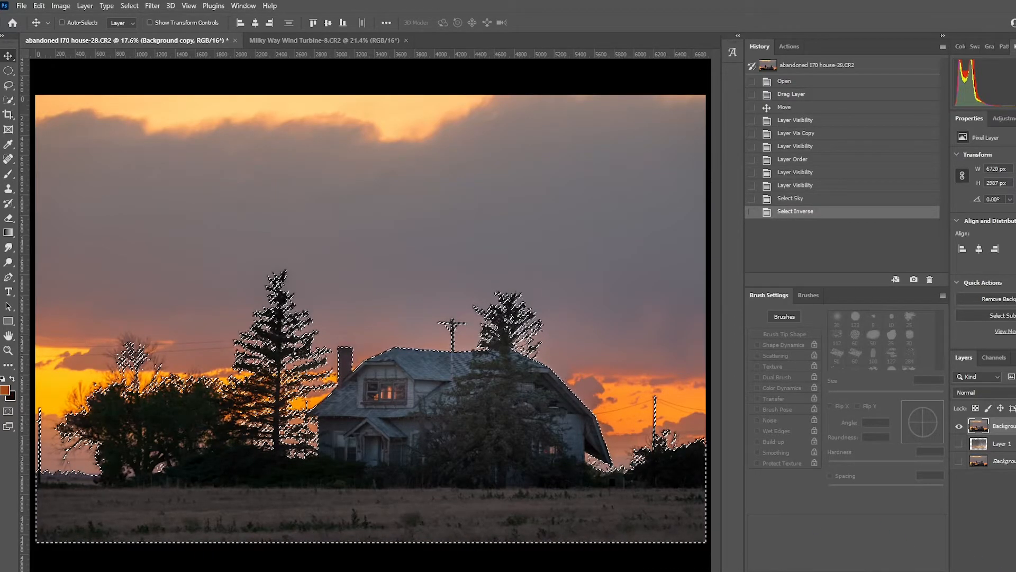
{"action": "left_click", "coordinate": [1006, 570]}
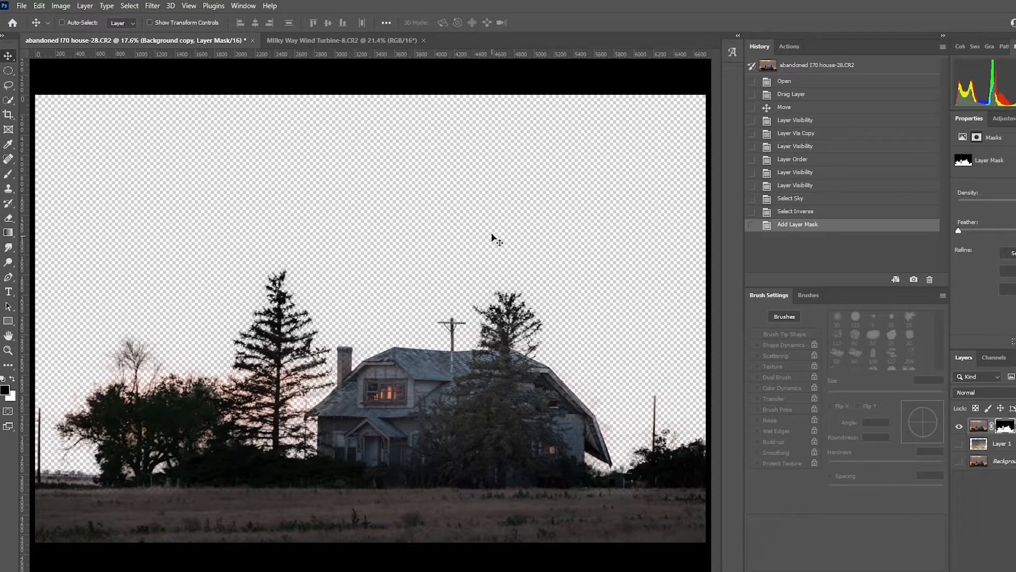
{"action": "left_click", "coordinate": [805, 211]}
{"action": "left_click", "coordinate": [804, 198]}
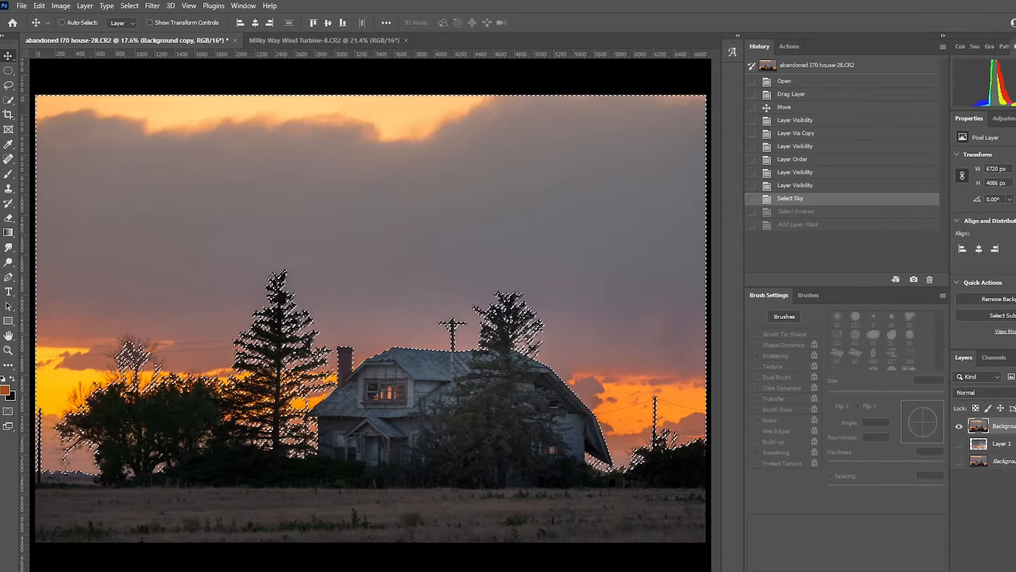
- Add a layer mask to the Background copy from the sky selection and invert the mask so the sky is hidden
{"action": "left_click", "coordinate": [1015, 571]}
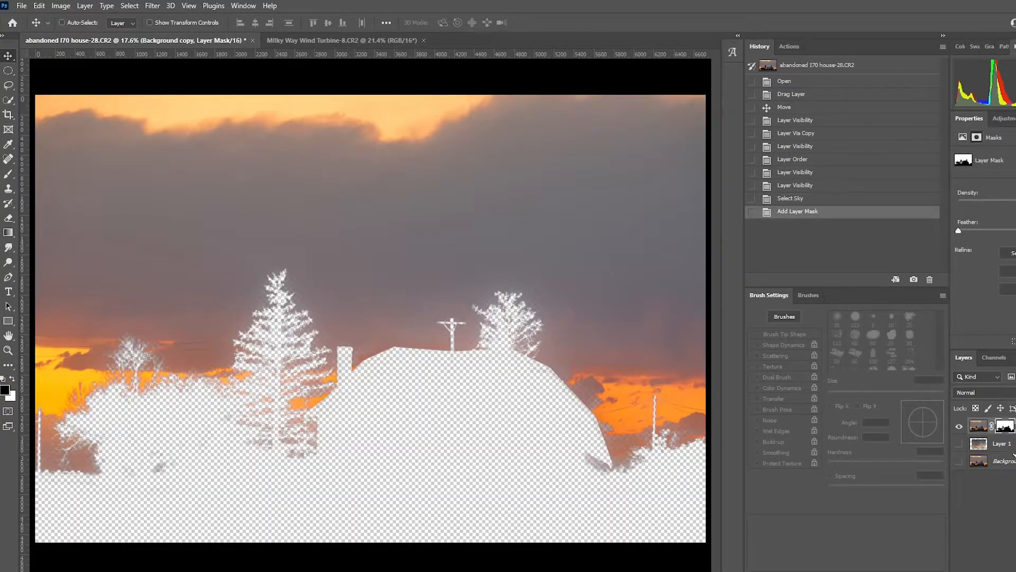
{"action": "key", "text": "ctrl"}
{"action": "key", "text": "ctrl+i"}
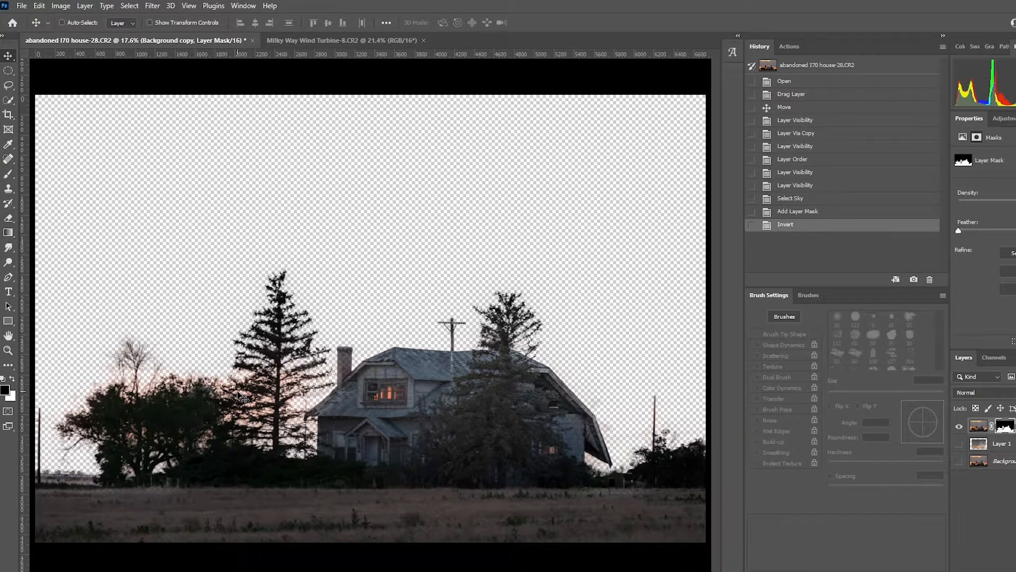
- Inspect the large spruce's sky fringing up close and target the Background copy's image instead of its layer mask
{"action": "key", "text": "z"}
{"action": "left_click_drag", "start_coordinate": [242, 397], "coordinate": [375, 415]}
{"action": "mouse_move", "coordinate": [443, 393]}
{"action": "left_mouse_down"}
{"action": "mouse_move", "coordinate": [497, 384]}
{"action": "mouse_move", "coordinate": [459, 385]}
{"action": "left_mouse_up"}
{"action": "left_click_drag", "start_coordinate": [538, 396], "coordinate": [434, 378]}
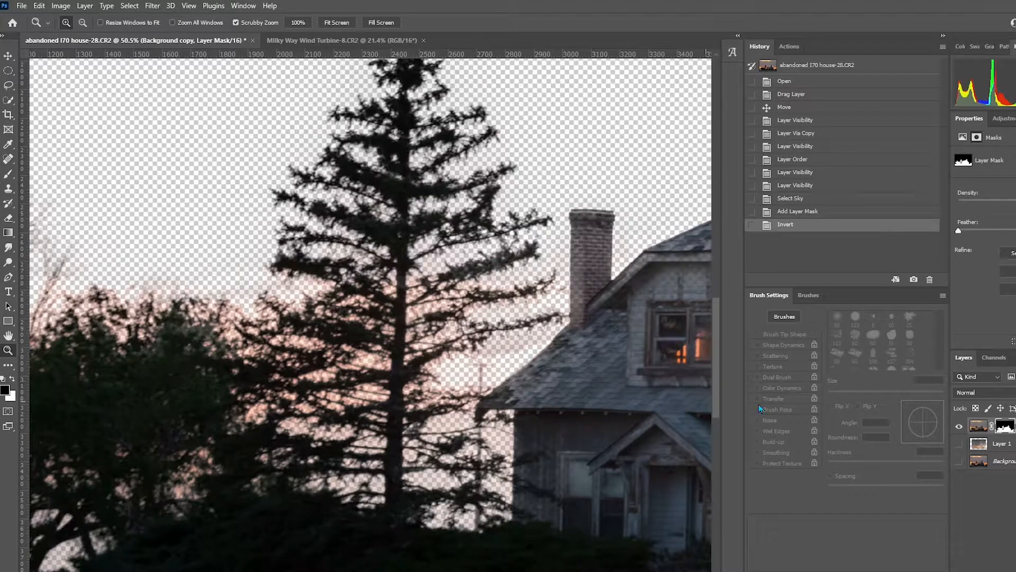
{"action": "left_click", "coordinate": [978, 426]}
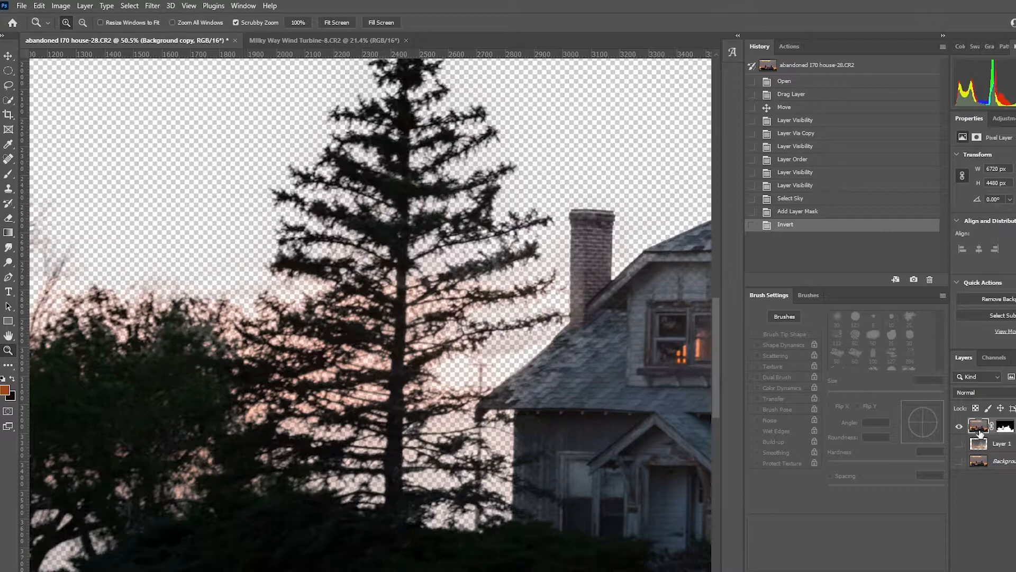
{"action": "left_click", "coordinate": [1009, 427]}
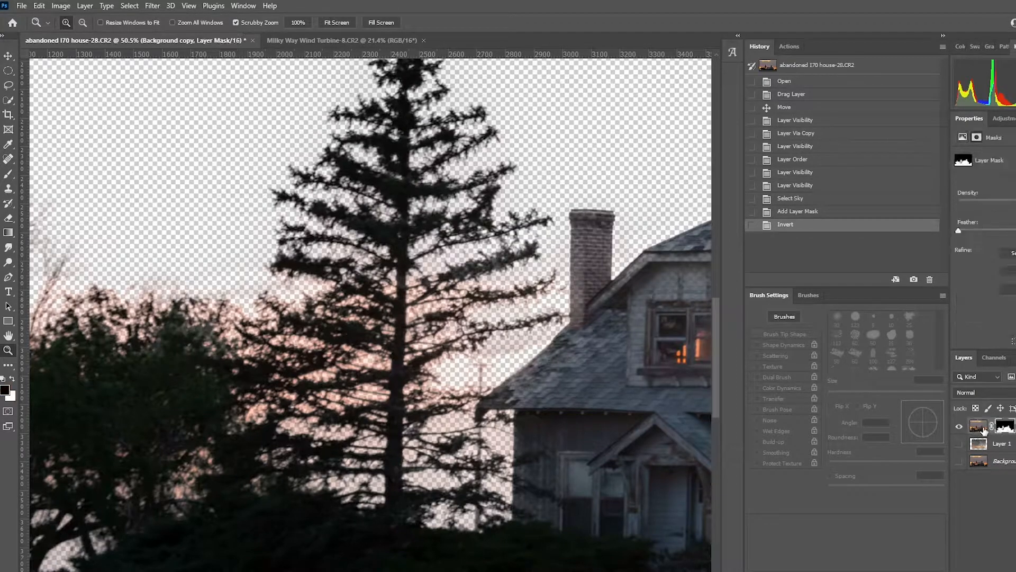
{"action": "left_click", "coordinate": [979, 427]}
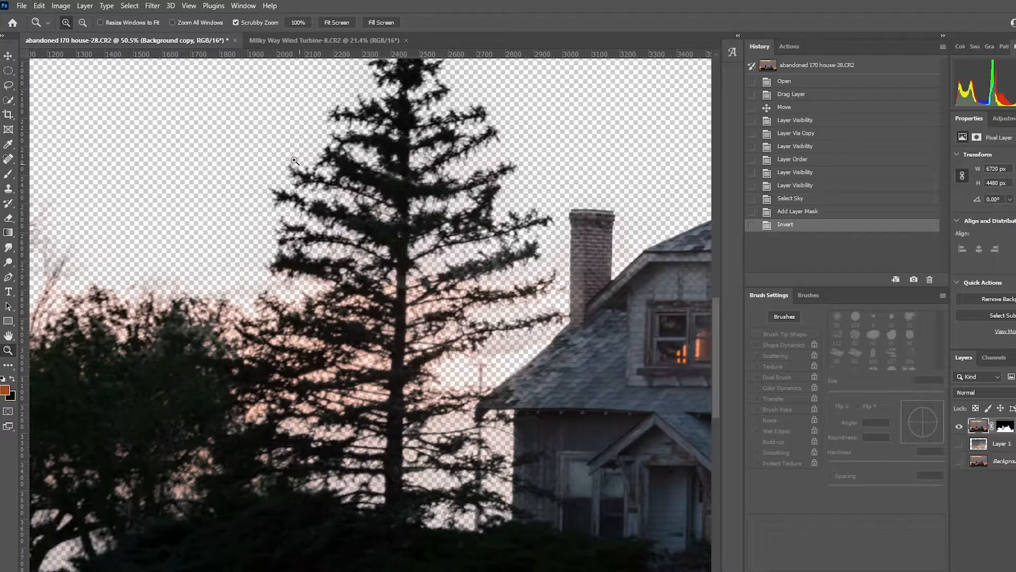
- Start a Color Range selection on the Background copy, sampling the pink sky between the large spruce's branches
{"action": "left_click", "coordinate": [128, 6]}
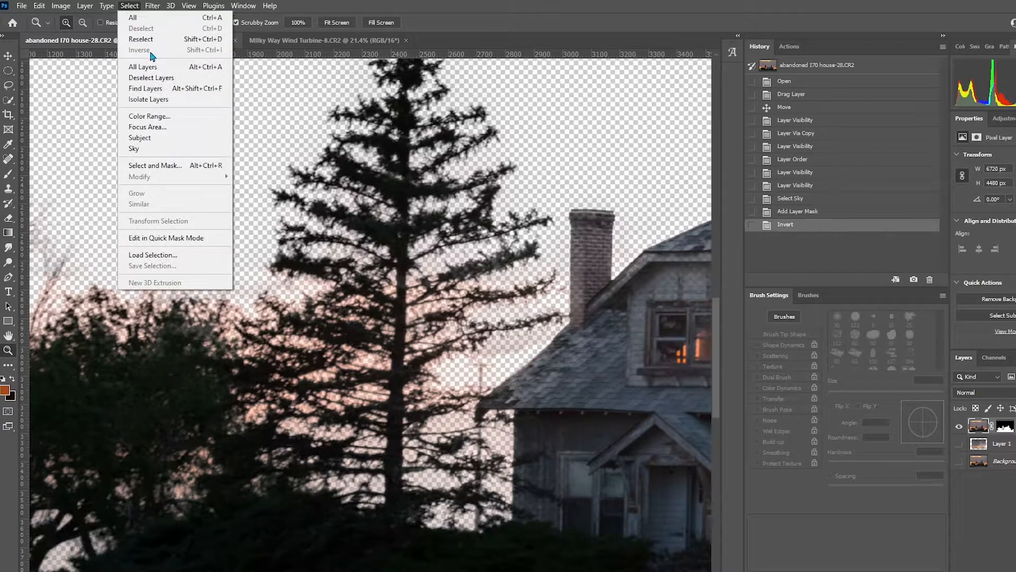
{"action": "left_click", "coordinate": [150, 116]}
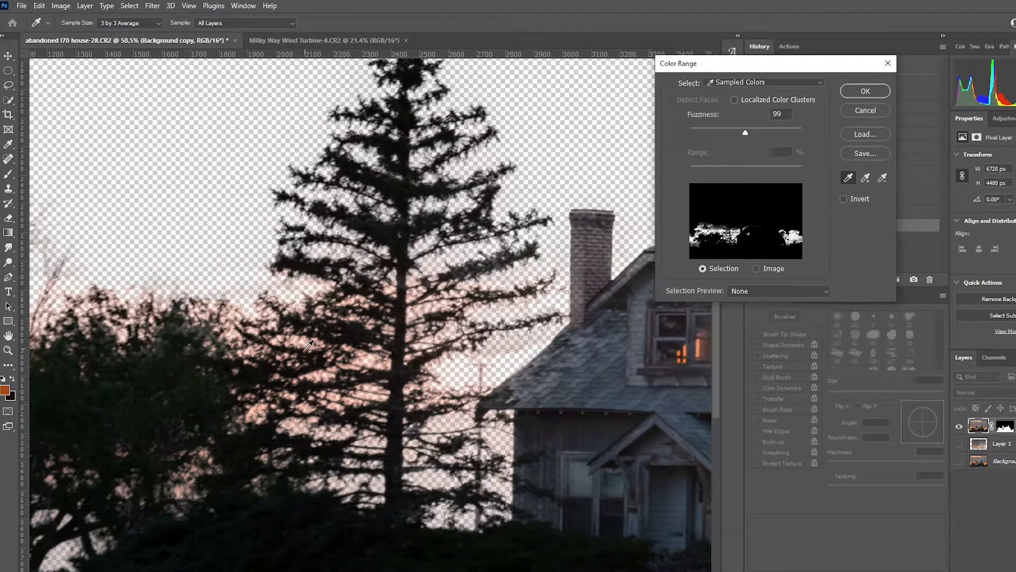
{"action": "left_click", "coordinate": [309, 345]}
{"action": "key", "text": "ctrl+plus"}
{"action": "key", "text": "ctrl+plus"}
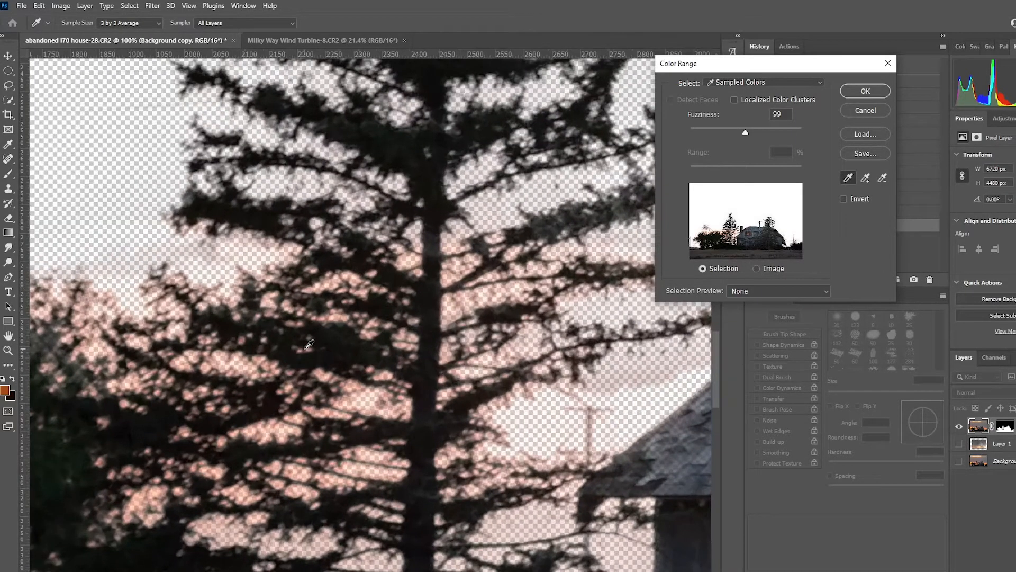
{"action": "left_click", "coordinate": [311, 345]}
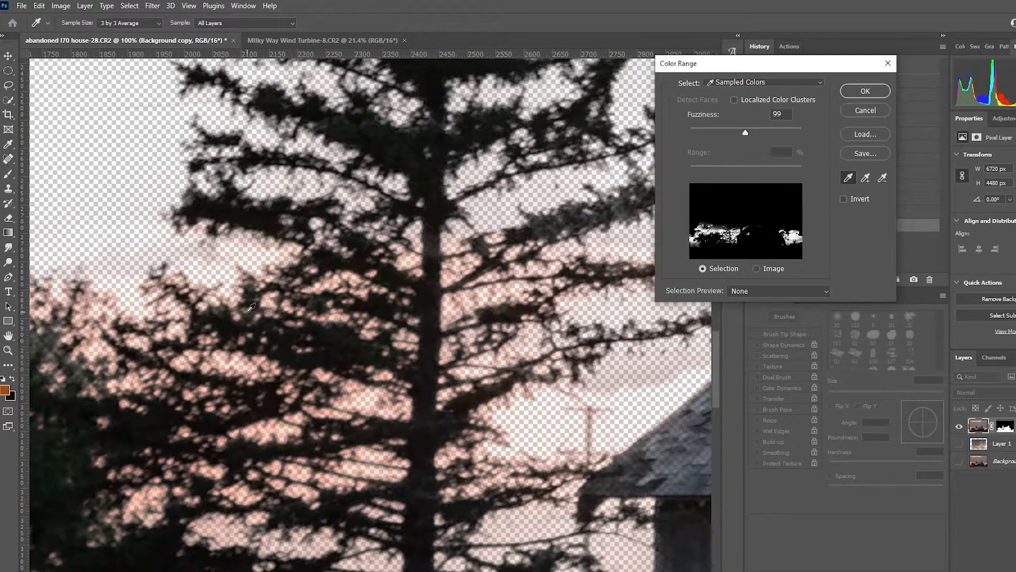
{"action": "left_click_drag", "start_coordinate": [241, 331], "coordinate": [450, 223]}
{"action": "left_click_drag", "start_coordinate": [313, 233], "coordinate": [132, 298]}
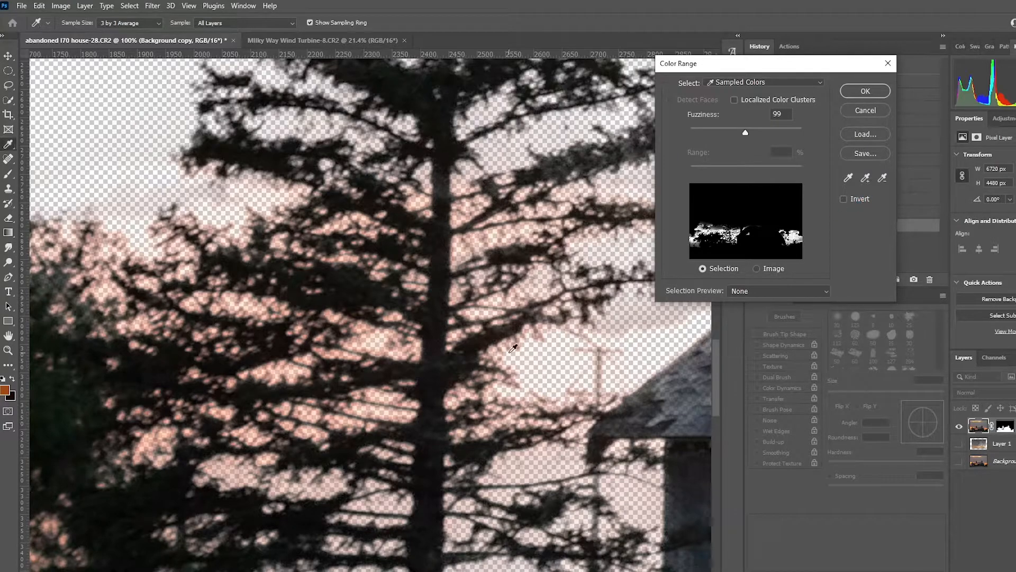
- Resample the sky at several spots around the spruce and add another sky tone between its branches to the sampled colors
{"action": "left_click", "coordinate": [485, 236]}
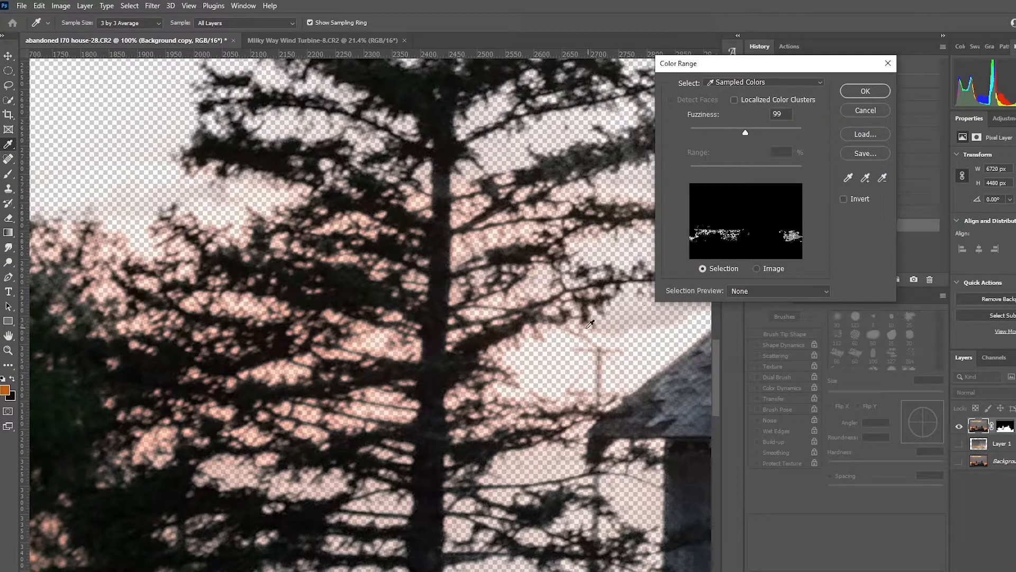
{"action": "left_click", "coordinate": [625, 320]}
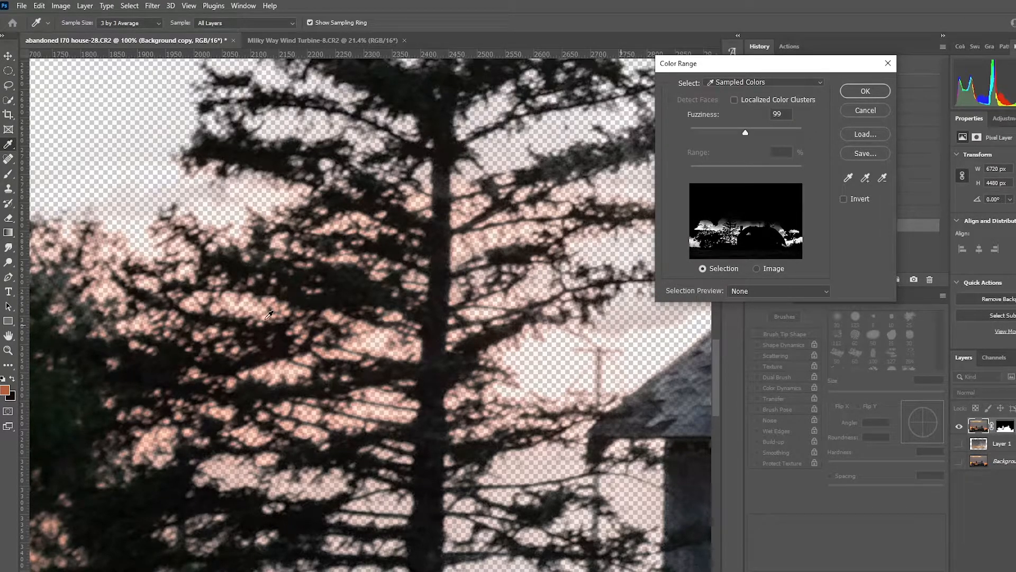
{"action": "left_click", "coordinate": [130, 248]}
{"action": "left_click", "coordinate": [268, 191]}
{"action": "left_click", "coordinate": [868, 179]}
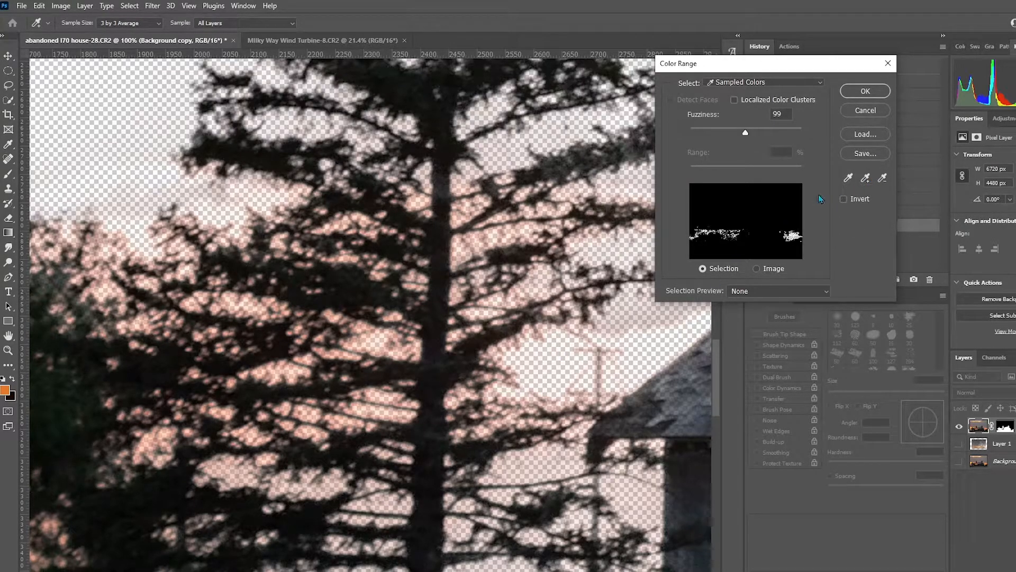
{"action": "left_click", "coordinate": [505, 237]}
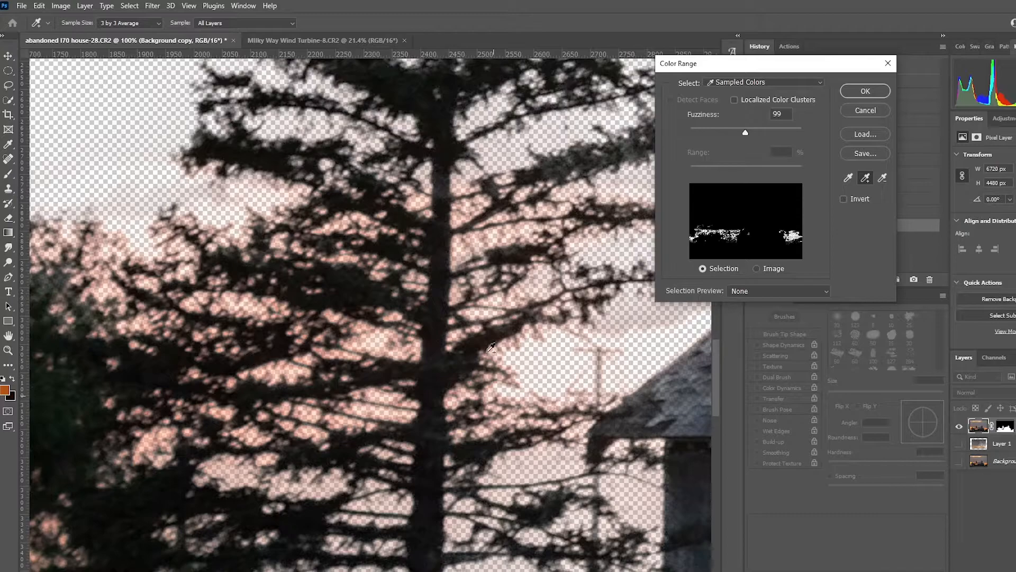
- Check the fringing around the bare tree, set the Color Range fuzziness to 96 and create the selection
{"action": "left_click_drag", "start_coordinate": [233, 373], "coordinate": [624, 357]}
{"action": "left_click_drag", "start_coordinate": [296, 363], "coordinate": [608, 429]}
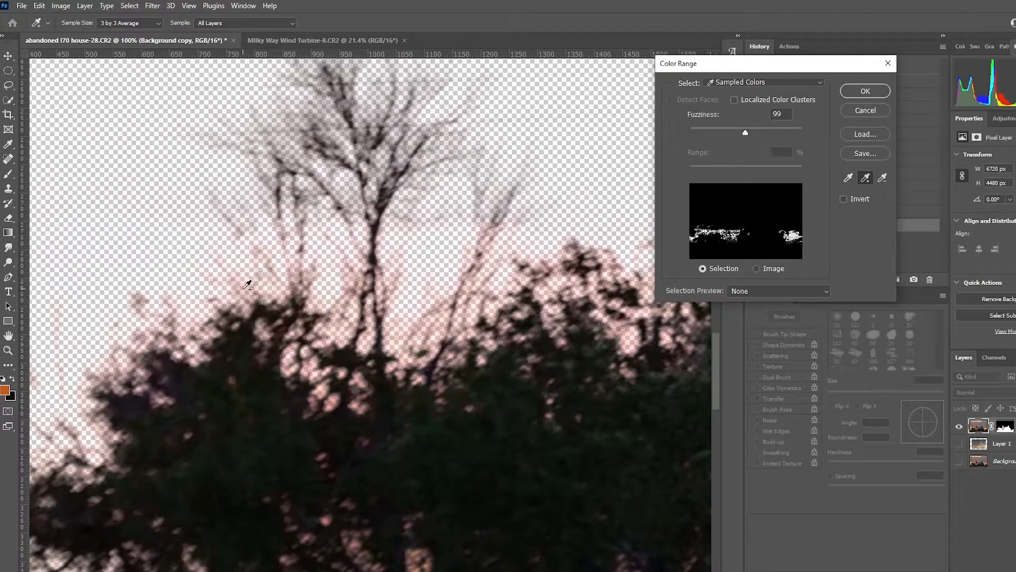
{"action": "left_click_drag", "start_coordinate": [746, 133], "coordinate": [782, 137]}
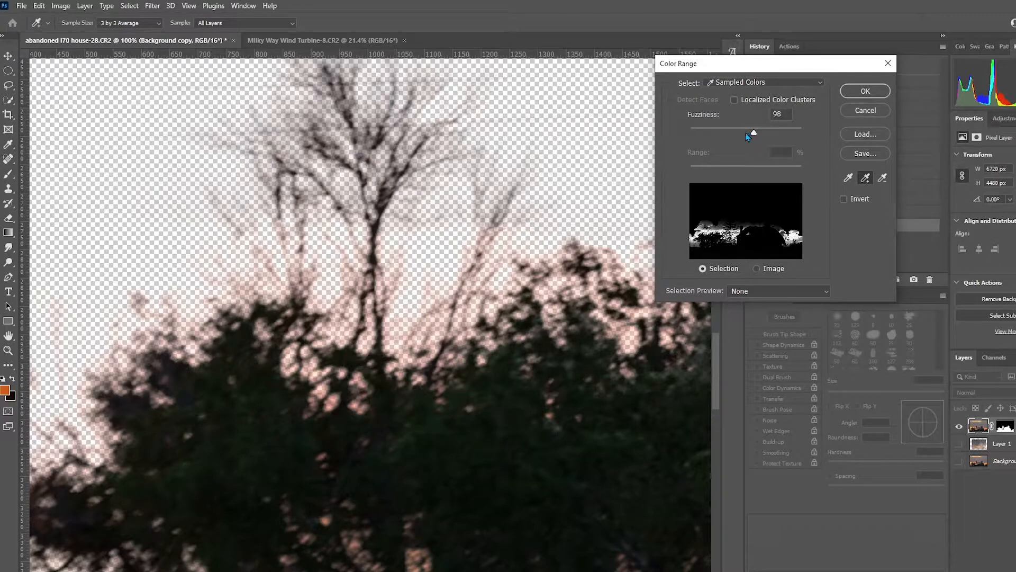
{"action": "left_click_drag", "start_coordinate": [743, 133], "coordinate": [744, 136]}
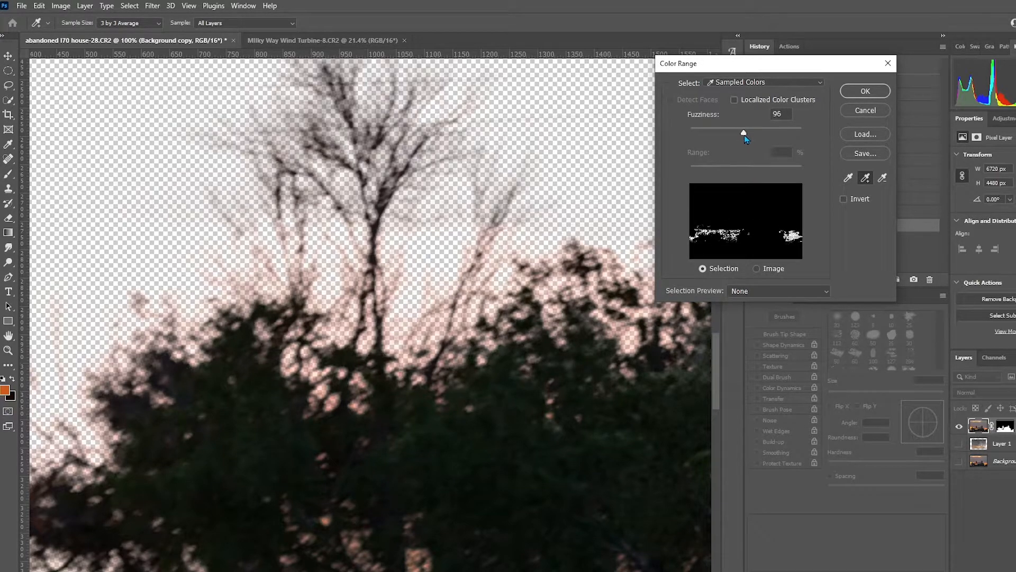
{"action": "left_click", "coordinate": [863, 94]}
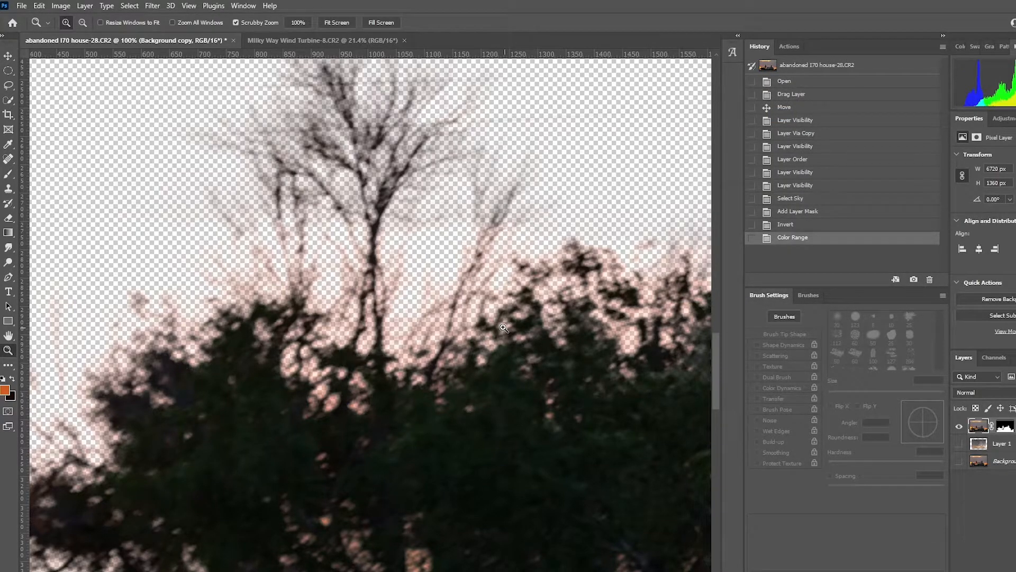
- Target the Background copy's layer mask and paint black with the soft 175 px brush over the sky between the spruce's branches
{"action": "left_click_drag", "start_coordinate": [503, 328], "coordinate": [455, 342]}
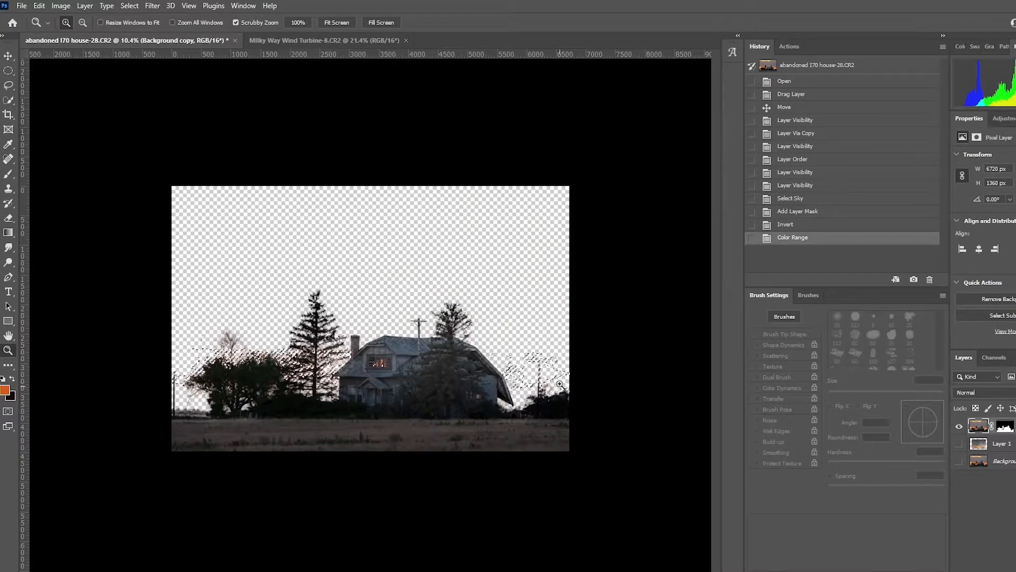
{"action": "left_click_drag", "start_coordinate": [317, 347], "coordinate": [470, 319]}
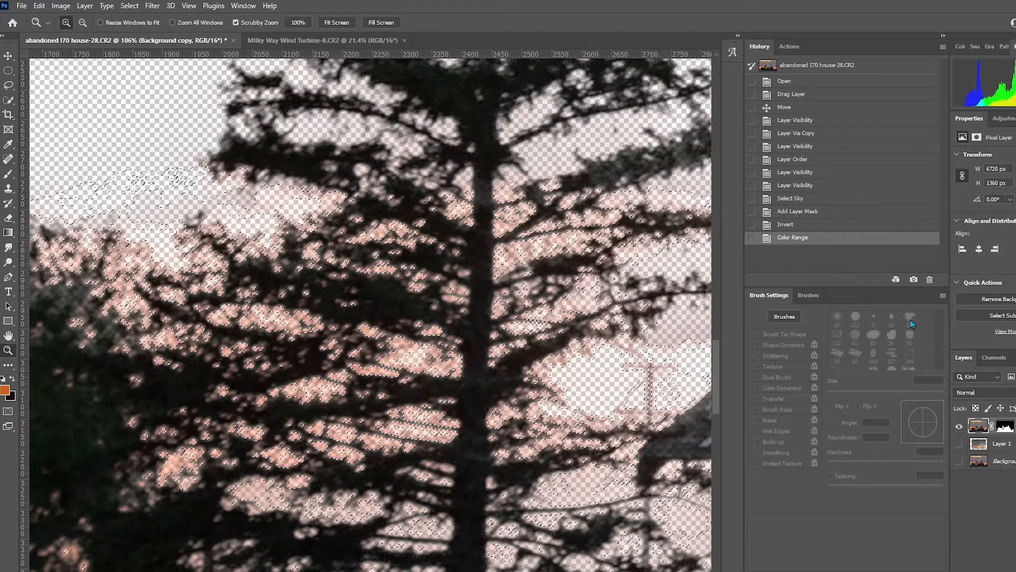
{"action": "left_click", "coordinate": [1006, 429]}
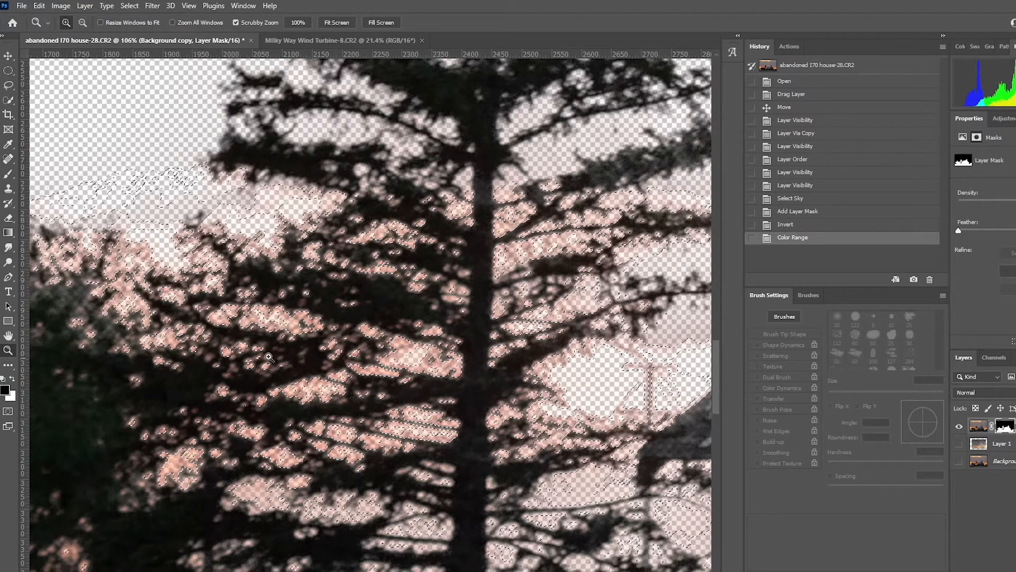
{"action": "key", "text": "b"}
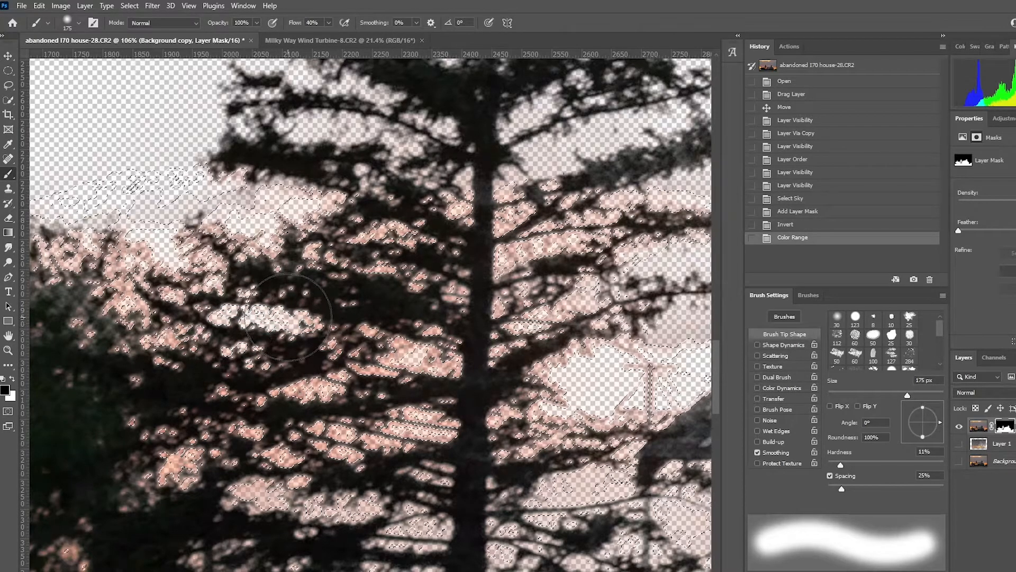
{"action": "left_click_drag", "start_coordinate": [288, 317], "coordinate": [270, 318]}
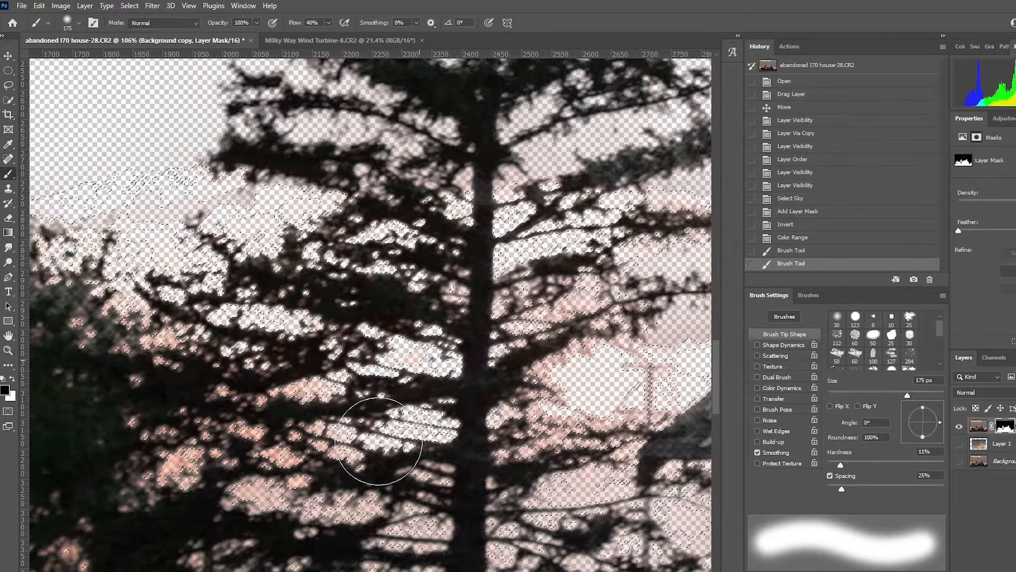
{"action": "mouse_move", "coordinate": [420, 238]}
{"action": "left_mouse_down"}
{"action": "mouse_move", "coordinate": [560, 157]}
{"action": "mouse_move", "coordinate": [545, 211]}
{"action": "left_mouse_up"}
- Paint black on the mask over the leftover sky between the spruce, the chimney and the house roof
{"action": "mouse_move", "coordinate": [623, 339]}
{"action": "left_mouse_down"}
{"action": "mouse_move", "coordinate": [384, 340]}
{"action": "mouse_move", "coordinate": [464, 350]}
{"action": "left_mouse_up"}
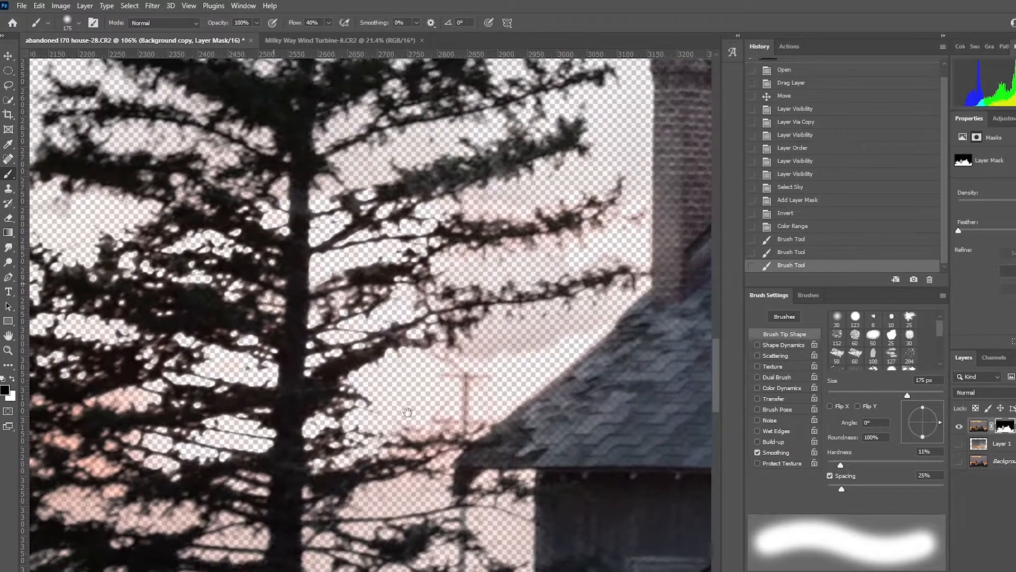
{"action": "mouse_move", "coordinate": [431, 209]}
{"action": "left_mouse_down"}
{"action": "mouse_move", "coordinate": [474, 126]}
{"action": "mouse_move", "coordinate": [385, 264]}
{"action": "mouse_move", "coordinate": [381, 328]}
{"action": "left_mouse_up"}
{"action": "mouse_move", "coordinate": [405, 439]}
{"action": "left_mouse_down"}
{"action": "mouse_move", "coordinate": [413, 482]}
{"action": "mouse_move", "coordinate": [501, 497]}
{"action": "left_mouse_up"}
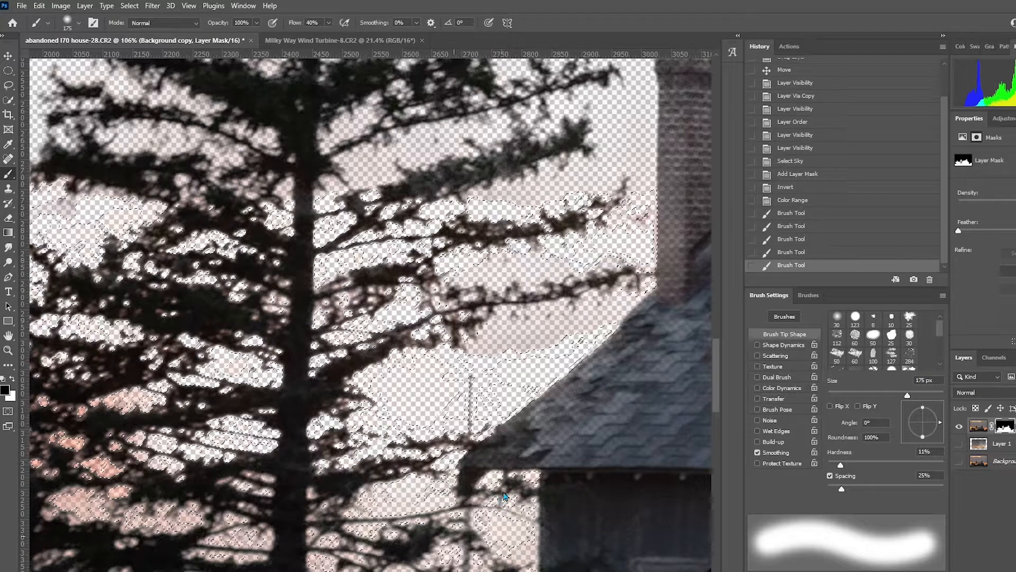
{"action": "left_click_drag", "start_coordinate": [516, 461], "coordinate": [469, 231]}
- Enlarge the brush to 400 px and mask out the pink sky showing through the spruce's lower branches
{"action": "key", "text": "z"}
{"action": "mouse_move", "coordinate": [393, 352]}
{"action": "left_mouse_down"}
{"action": "mouse_move", "coordinate": [328, 286]}
{"action": "mouse_move", "coordinate": [409, 270]}
{"action": "left_mouse_up"}
{"action": "key", "text": "b"}
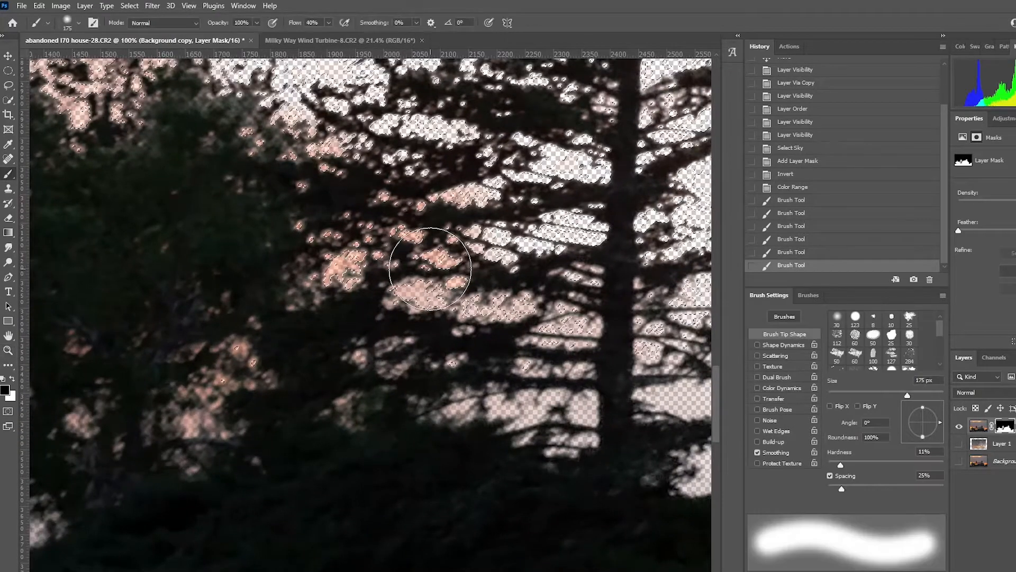
{"action": "key", "text": "bracketright"}
{"action": "key", "text": "bracketright"}
{"action": "key", "text": "bracketright"}
{"action": "key", "text": "bracketright"}
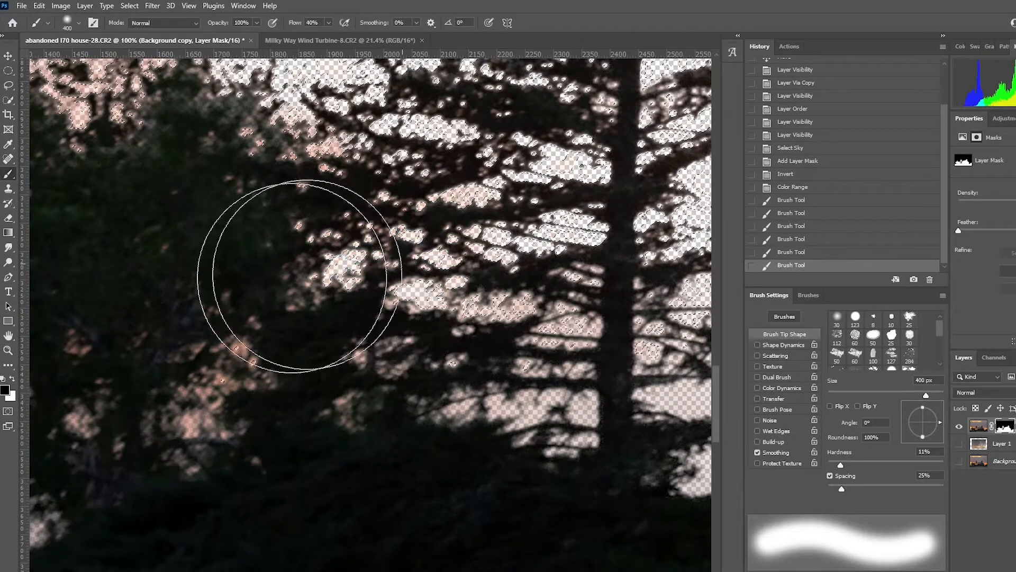
{"action": "left_click_drag", "start_coordinate": [290, 174], "coordinate": [349, 227]}
- Paint black on the mask along the crowns of the leafy trees beside the spruce to remove their pink fringe
{"action": "left_click_drag", "start_coordinate": [279, 200], "coordinate": [499, 352]}
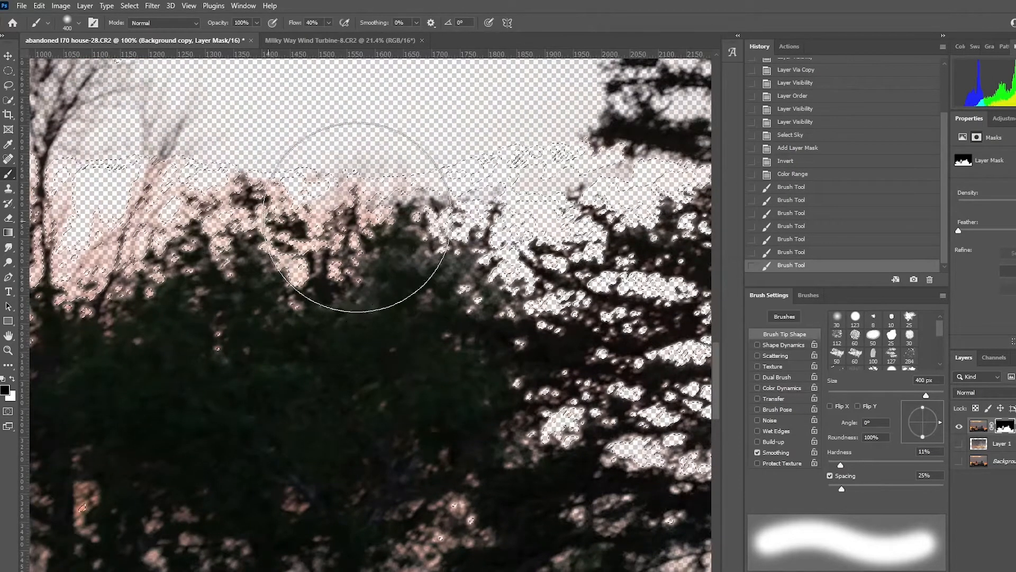
{"action": "left_click_drag", "start_coordinate": [406, 201], "coordinate": [119, 231]}
{"action": "left_click_drag", "start_coordinate": [110, 265], "coordinate": [428, 281]}
{"action": "mouse_move", "coordinate": [196, 249]}
{"action": "left_mouse_down"}
{"action": "mouse_move", "coordinate": [365, 175]}
{"action": "mouse_move", "coordinate": [351, 153]}
{"action": "mouse_move", "coordinate": [317, 155]}
{"action": "left_mouse_up"}
{"action": "left_click_drag", "start_coordinate": [227, 238], "coordinate": [395, 237]}
{"action": "mouse_move", "coordinate": [154, 358]}
{"action": "left_mouse_down"}
{"action": "mouse_move", "coordinate": [268, 291]}
{"action": "mouse_move", "coordinate": [284, 378]}
{"action": "mouse_move", "coordinate": [420, 161]}
{"action": "left_mouse_up"}
{"action": "mouse_move", "coordinate": [233, 285]}
{"action": "left_mouse_down"}
{"action": "mouse_move", "coordinate": [254, 227]}
{"action": "mouse_move", "coordinate": [209, 250]}
{"action": "left_mouse_up"}
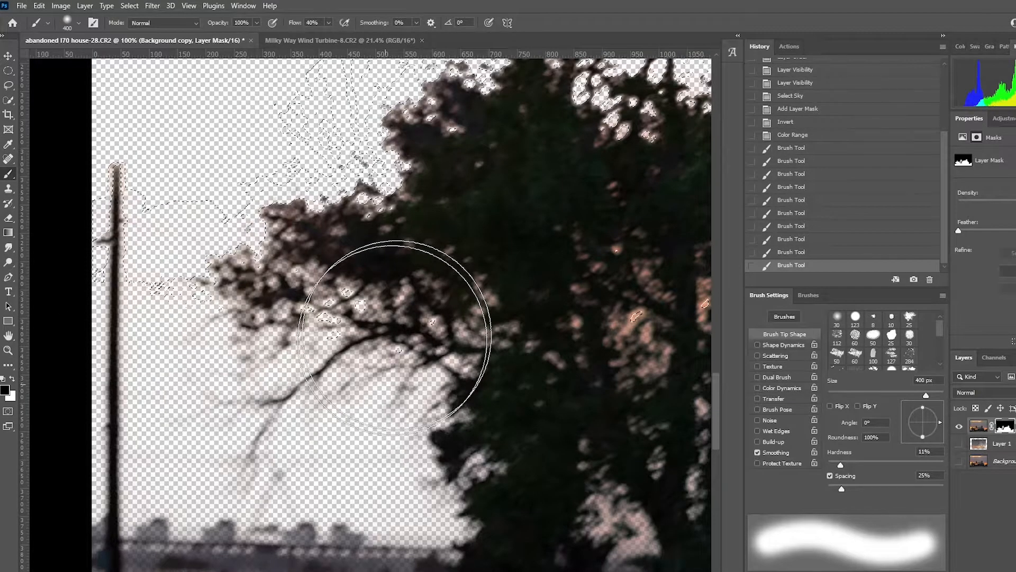
- Mask out the remaining sky around the leafy tree's low outer branches and around the bare tree's trunk
{"action": "left_click_drag", "start_coordinate": [396, 338], "coordinate": [207, 500]}
{"action": "mouse_move", "coordinate": [485, 440]}
{"action": "left_mouse_down"}
{"action": "mouse_move", "coordinate": [456, 447]}
{"action": "mouse_move", "coordinate": [536, 369]}
{"action": "mouse_move", "coordinate": [508, 289]}
{"action": "left_mouse_up"}
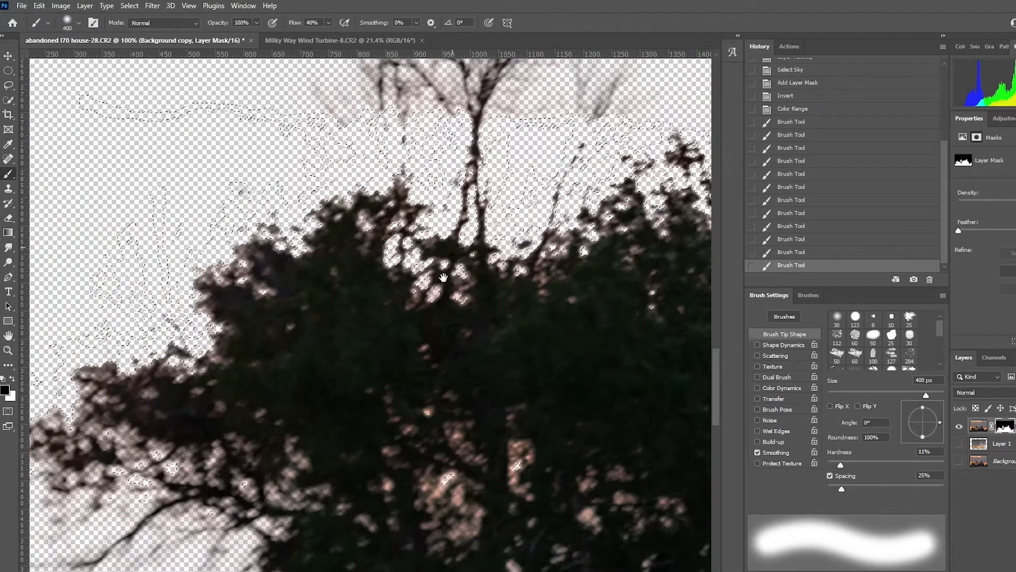
{"action": "left_click_drag", "start_coordinate": [447, 266], "coordinate": [430, 368]}
{"action": "left_click_drag", "start_coordinate": [454, 235], "coordinate": [394, 294]}
{"action": "mouse_move", "coordinate": [526, 216]}
{"action": "left_mouse_down"}
{"action": "mouse_move", "coordinate": [486, 206]}
{"action": "mouse_move", "coordinate": [328, 228]}
{"action": "mouse_move", "coordinate": [339, 249]}
{"action": "left_mouse_up"}
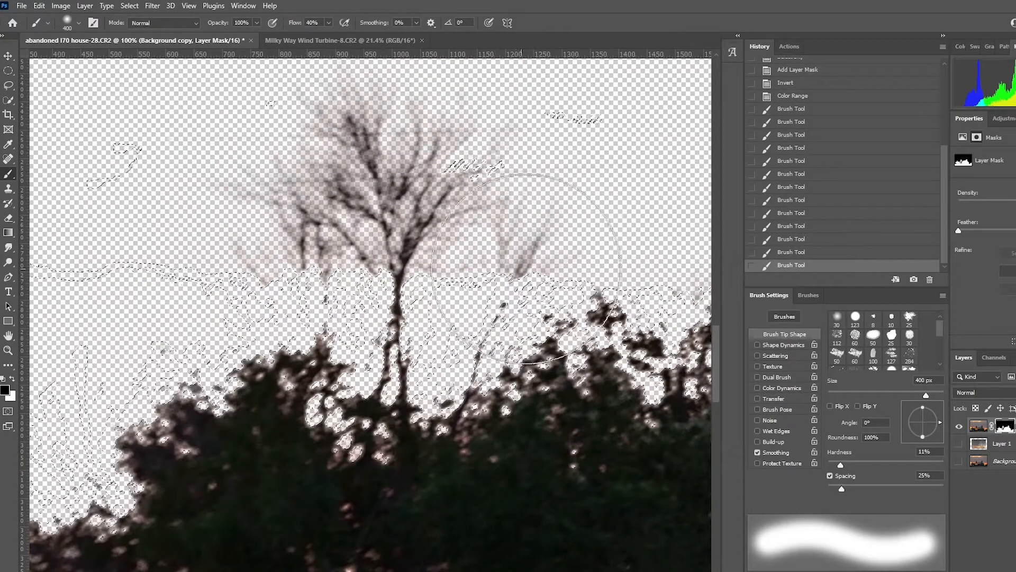
{"action": "mouse_move", "coordinate": [421, 337]}
{"action": "left_mouse_down"}
{"action": "mouse_move", "coordinate": [304, 327]}
{"action": "mouse_move", "coordinate": [310, 341]}
{"action": "left_mouse_up"}
{"action": "left_click_drag", "start_coordinate": [289, 202], "coordinate": [128, 245]}
- Paint black on the mask over the leftover sky between the overhanging roof edge, the pole and the trees beyond the house
{"action": "left_click_drag", "start_coordinate": [482, 419], "coordinate": [274, 297]}
{"action": "left_click_drag", "start_coordinate": [532, 165], "coordinate": [514, 173]}
{"action": "mouse_move", "coordinate": [429, 327]}
{"action": "left_mouse_down"}
{"action": "mouse_move", "coordinate": [173, 230]}
{"action": "mouse_move", "coordinate": [151, 202]}
{"action": "left_mouse_up"}
{"action": "mouse_move", "coordinate": [695, 359]}
{"action": "left_mouse_down"}
{"action": "mouse_move", "coordinate": [553, 272]}
{"action": "mouse_move", "coordinate": [258, 358]}
{"action": "left_mouse_up"}
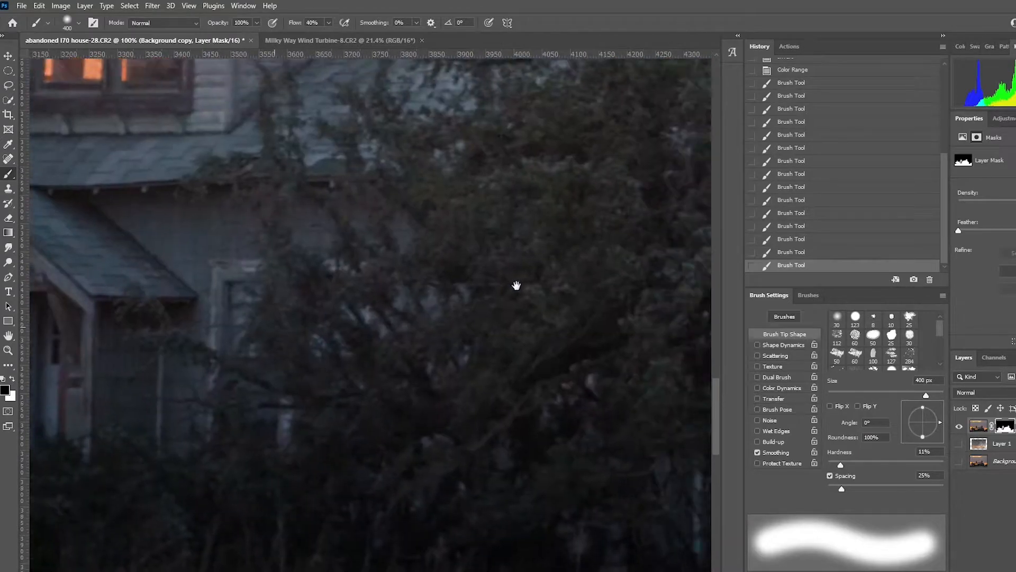
{"action": "left_click_drag", "start_coordinate": [515, 286], "coordinate": [284, 297]}
{"action": "left_click_drag", "start_coordinate": [694, 204], "coordinate": [435, 272]}
{"action": "left_click_drag", "start_coordinate": [544, 277], "coordinate": [180, 237]}
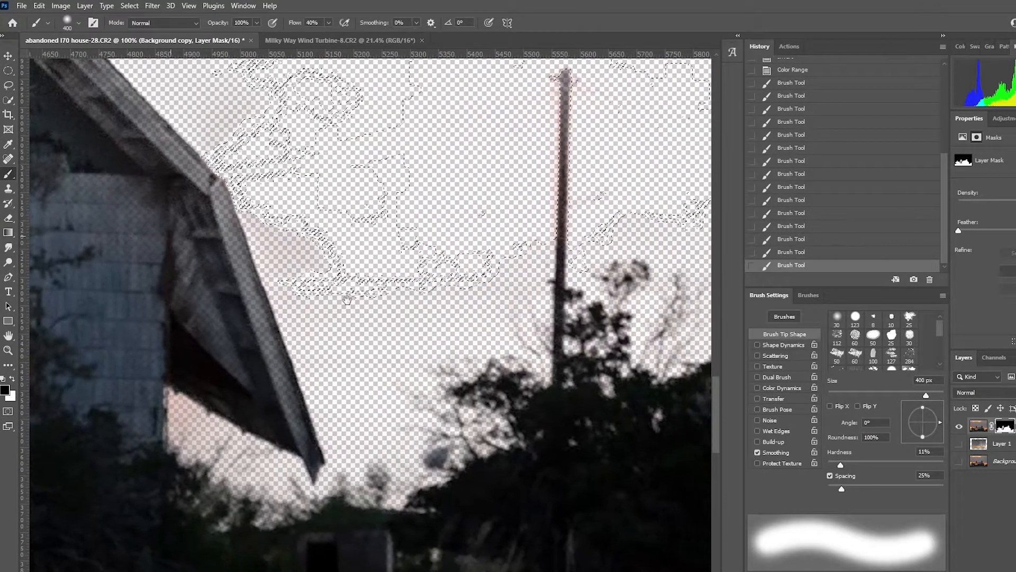
{"action": "mouse_move", "coordinate": [342, 305]}
{"action": "left_mouse_down"}
{"action": "mouse_move", "coordinate": [220, 215]}
{"action": "mouse_move", "coordinate": [328, 162]}
{"action": "left_mouse_up"}
{"action": "left_click_drag", "start_coordinate": [456, 255], "coordinate": [165, 312]}
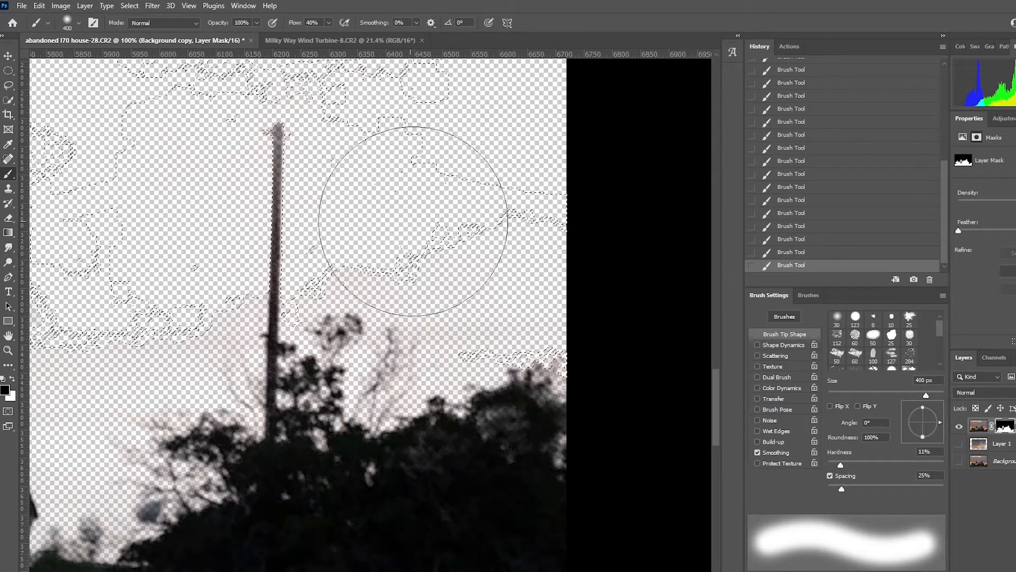
- Review the masked scene as a whole and clear the Color Range selection
{"action": "key", "text": "z"}
{"action": "mouse_move", "coordinate": [337, 255]}
{"action": "left_mouse_down"}
{"action": "mouse_move", "coordinate": [289, 296]}
{"action": "mouse_move", "coordinate": [303, 317]}
{"action": "mouse_move", "coordinate": [358, 318]}
{"action": "left_mouse_up"}
{"action": "left_click_drag", "start_coordinate": [258, 350], "coordinate": [293, 351]}
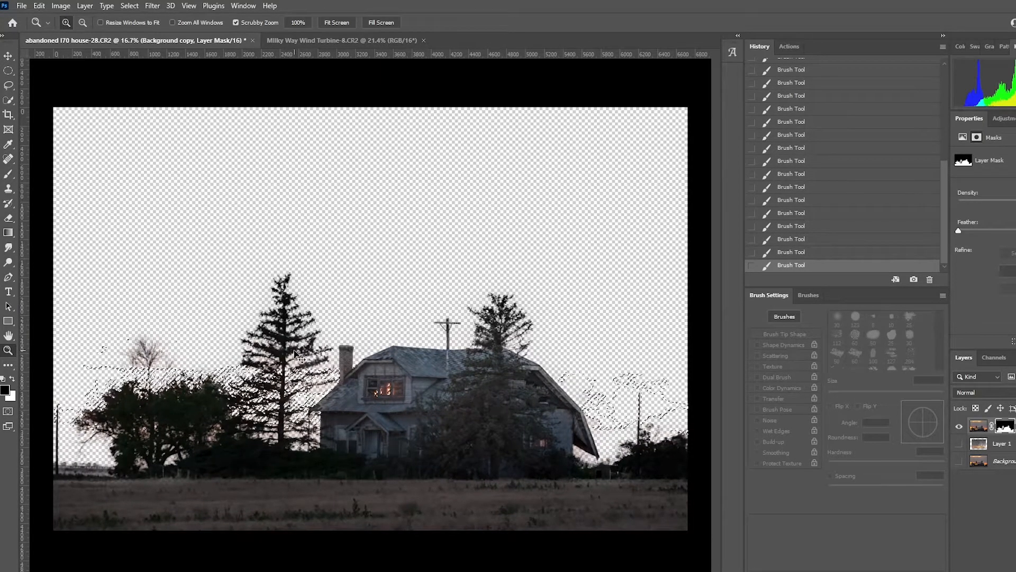
{"action": "key", "text": "ctrl+d"}
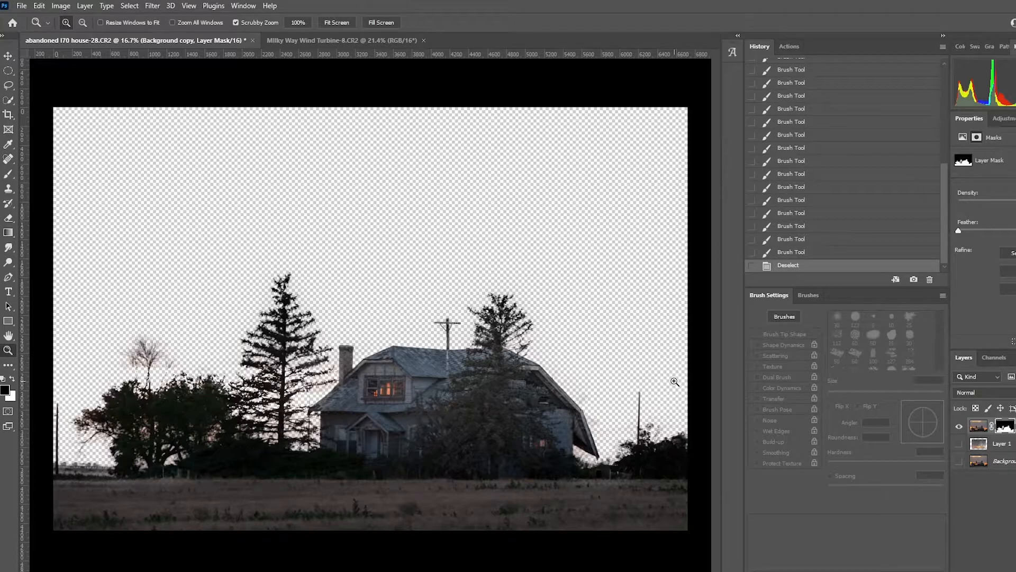
- Show the Milky Way sky on Layer 1 and make that layer active with the Move tool
{"action": "left_click", "coordinate": [959, 444]}
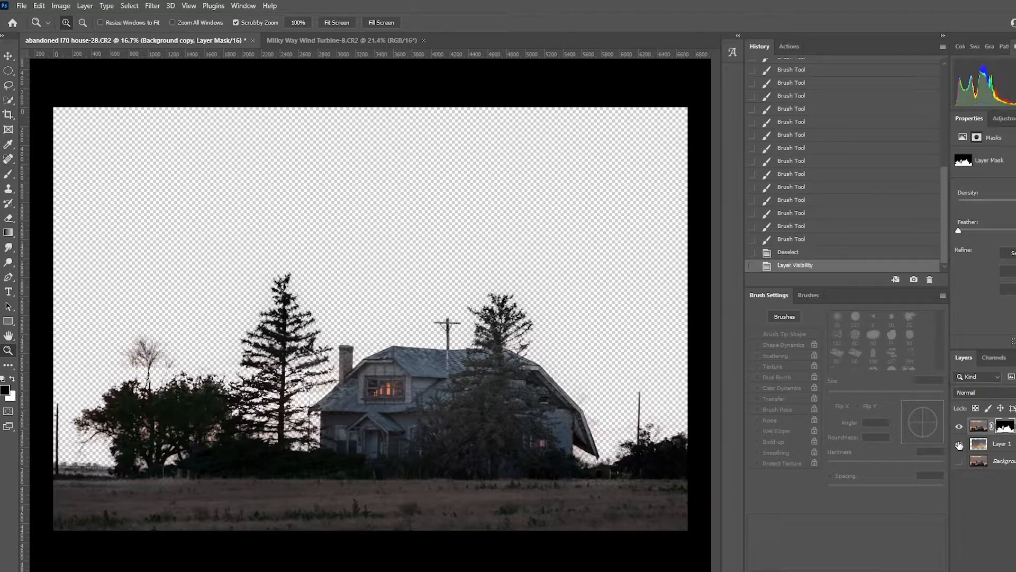
{"action": "left_click", "coordinate": [959, 444]}
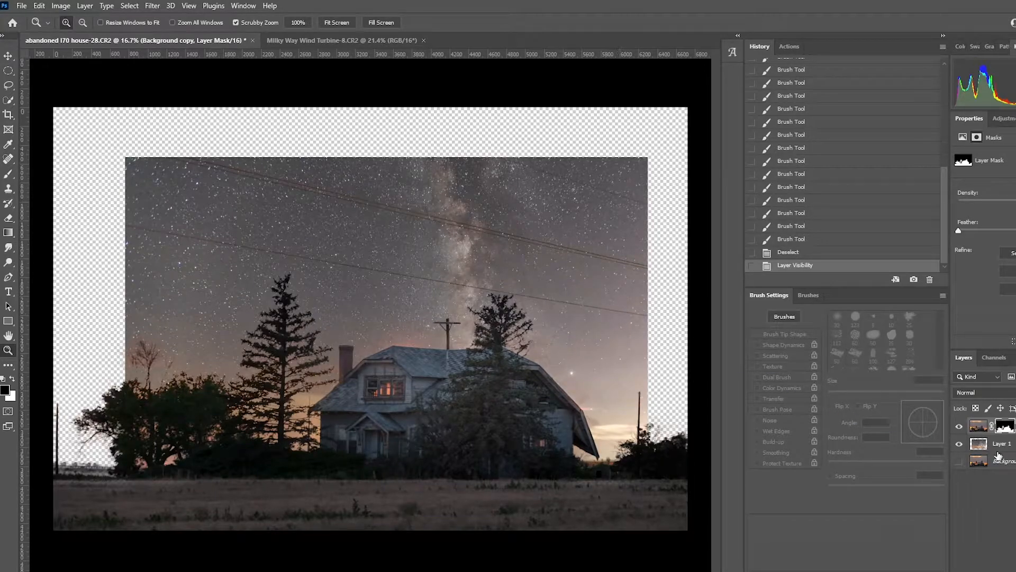
{"action": "left_click", "coordinate": [980, 445]}
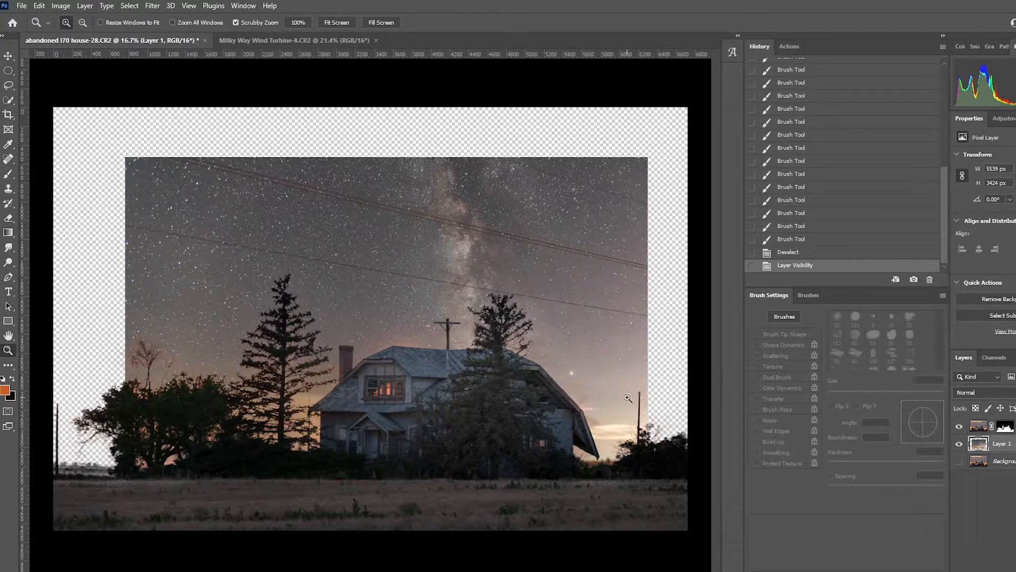
{"action": "key", "text": "v"}
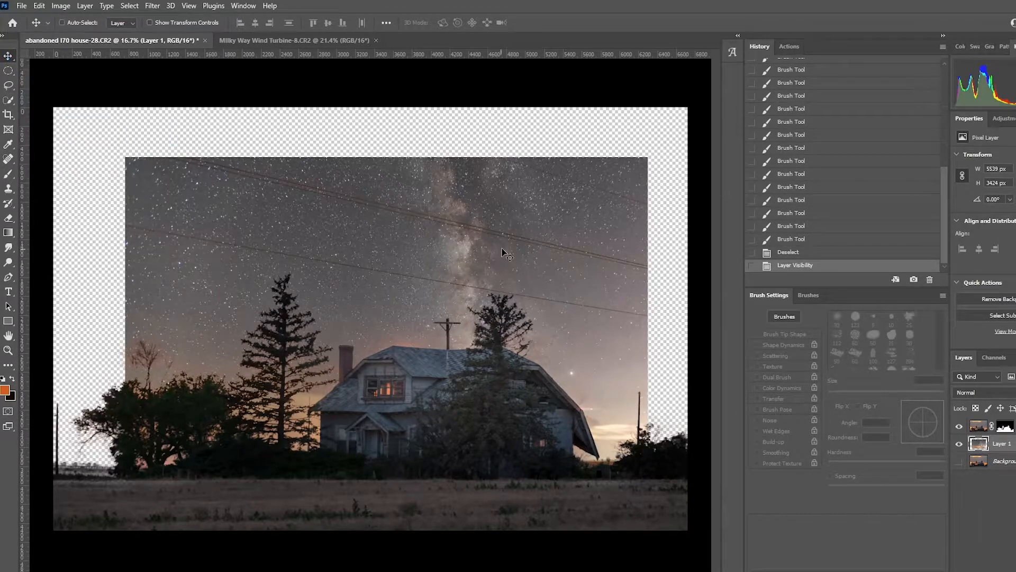
- Move the Milky Way layer behind the house and transform it to about 121.5% scale with a 0.32° rotation, raised over the trees
{"action": "left_click_drag", "start_coordinate": [557, 353], "coordinate": [532, 281]}
{"action": "left_click_drag", "start_coordinate": [449, 270], "coordinate": [430, 369]}
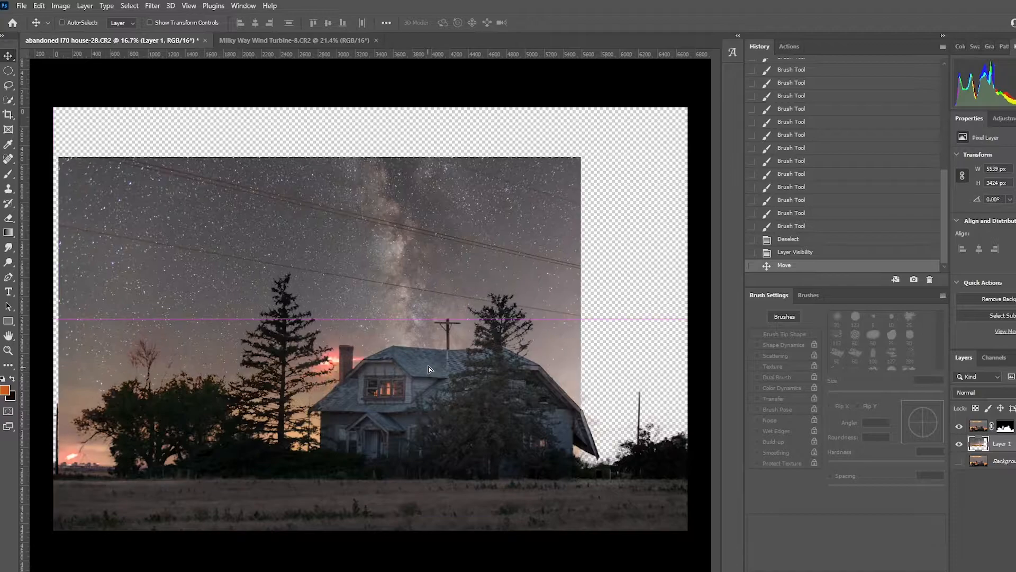
{"action": "key", "text": "ctrl+t"}
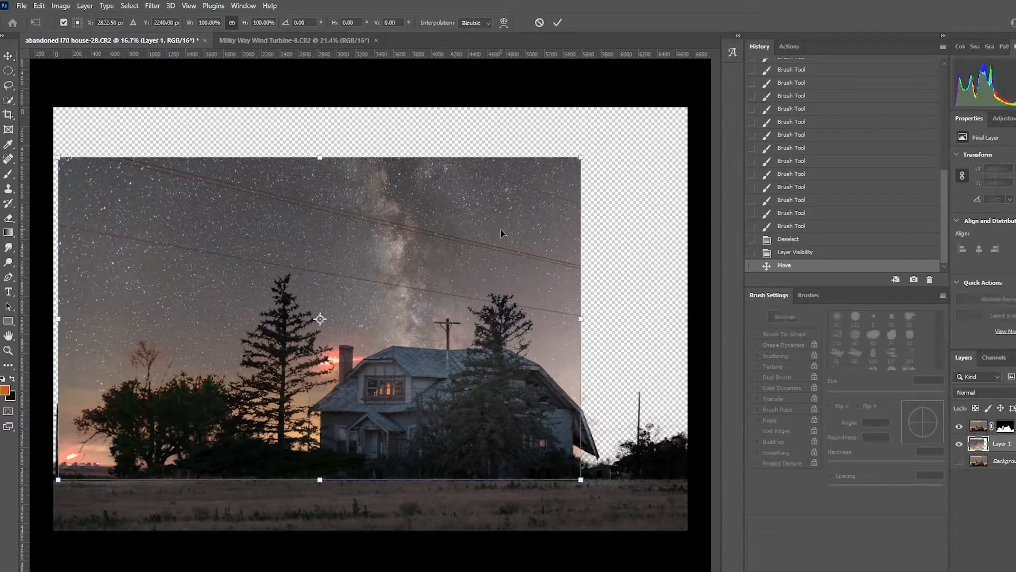
{"action": "left_click_drag", "start_coordinate": [590, 153], "coordinate": [650, 114]}
{"action": "left_click_drag", "start_coordinate": [593, 190], "coordinate": [579, 212]}
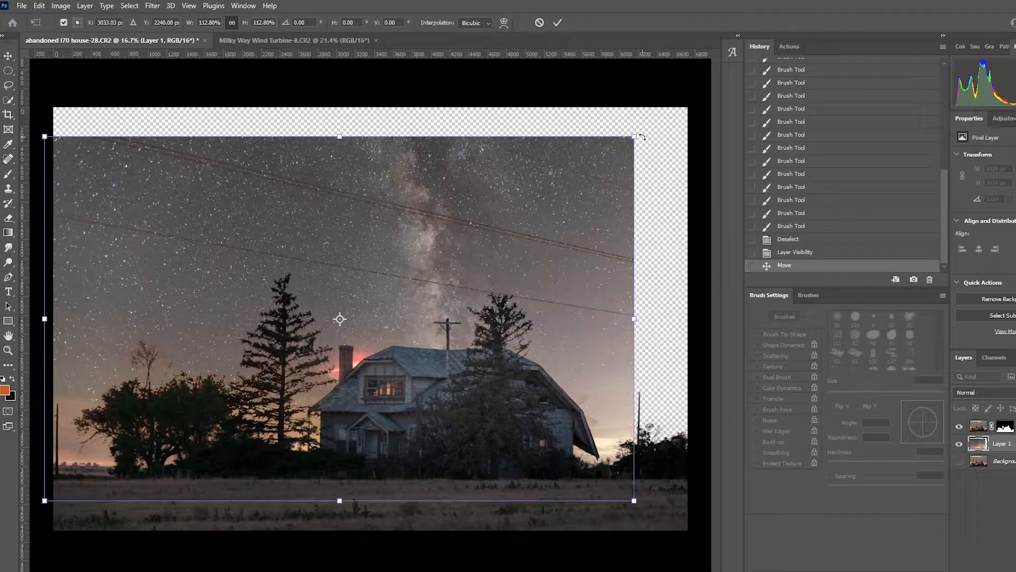
{"action": "left_click_drag", "start_coordinate": [642, 137], "coordinate": [686, 115]}
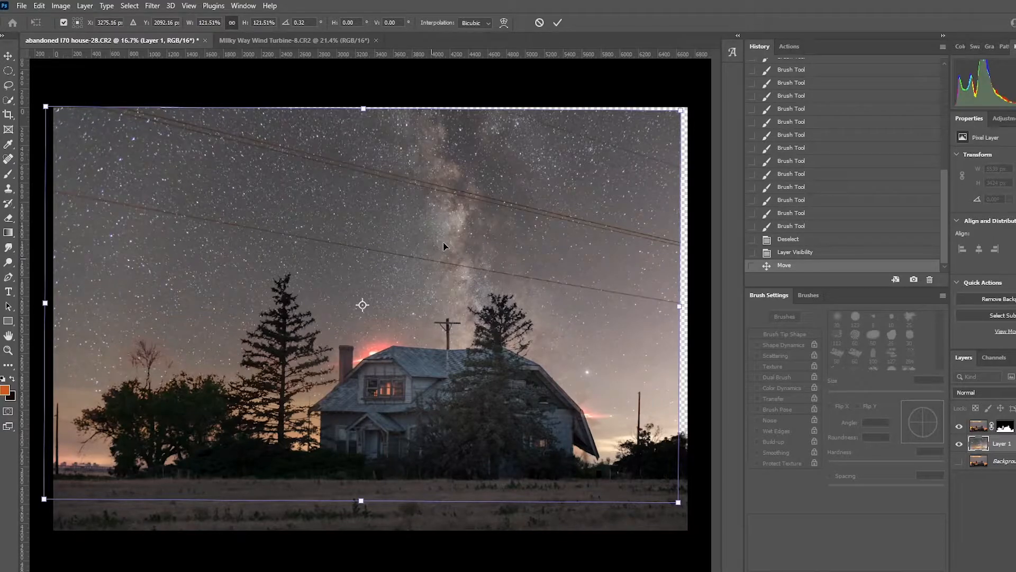
{"action": "left_click_drag", "start_coordinate": [444, 246], "coordinate": [465, 243]}
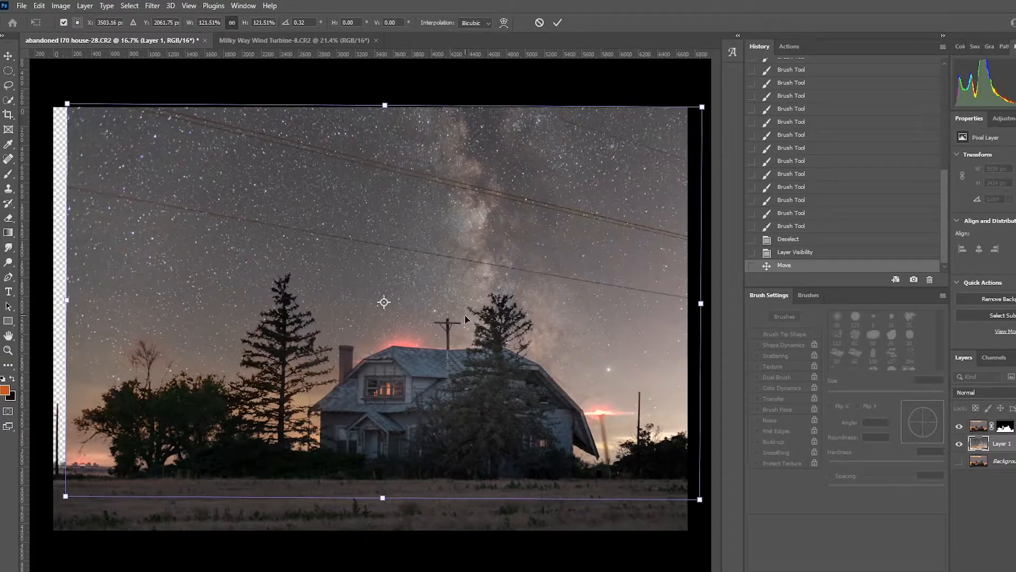
{"action": "left_click", "coordinate": [558, 22]}
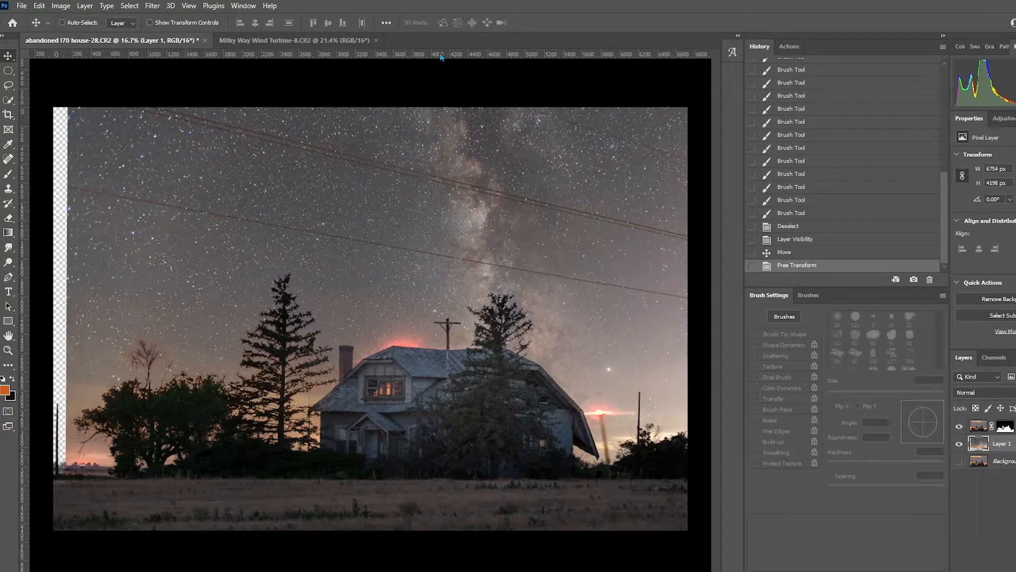
- Close the Milky Way Wind Turbine document and return to the abandoned house image
{"action": "left_click", "coordinate": [338, 40]}
{"action": "left_click", "coordinate": [377, 40]}
{"action": "left_click", "coordinate": [551, 229]}
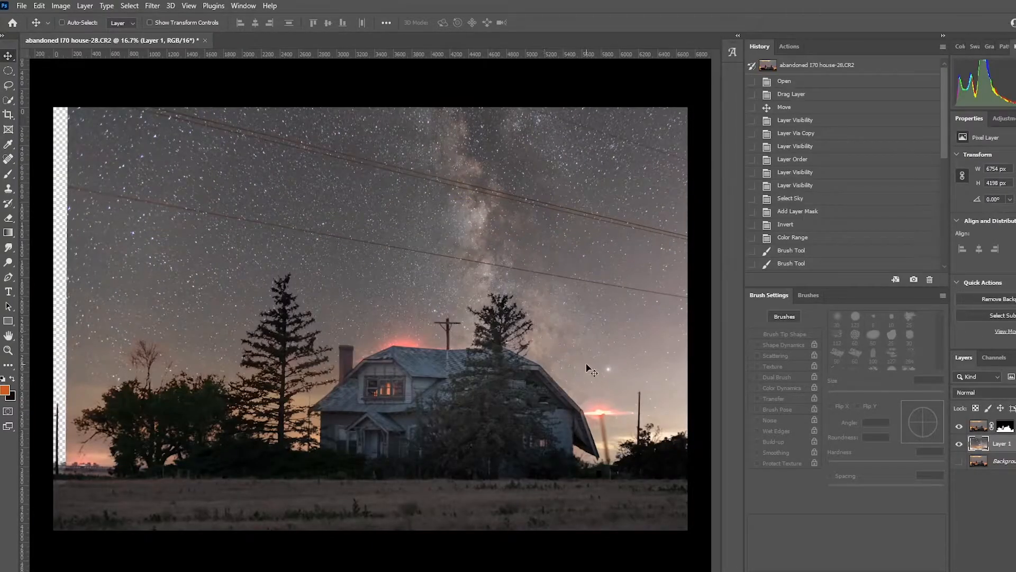
- Shift the Milky Way layer left over the gap at the image's left edge, toggling the house layer to inspect the turbines behind it
{"action": "left_click_drag", "start_coordinate": [587, 366], "coordinate": [574, 367]}
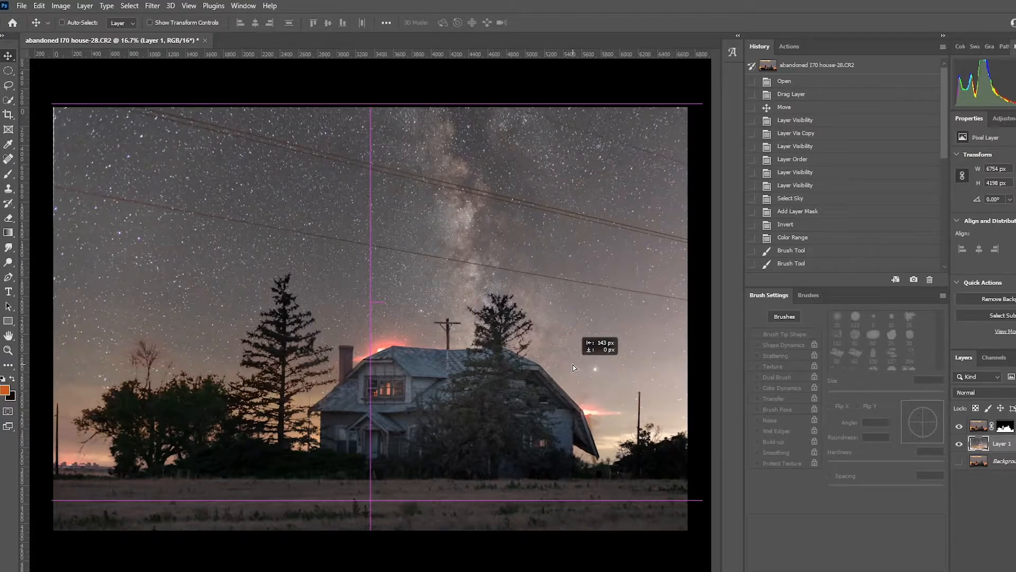
{"action": "left_click_drag", "start_coordinate": [575, 367], "coordinate": [563, 364]}
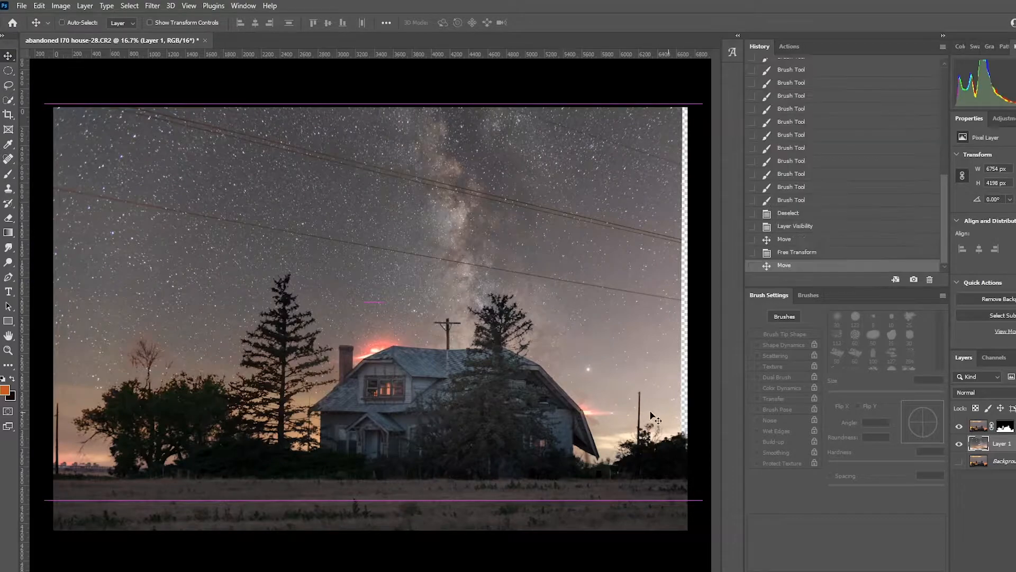
{"action": "left_click", "coordinate": [958, 427]}
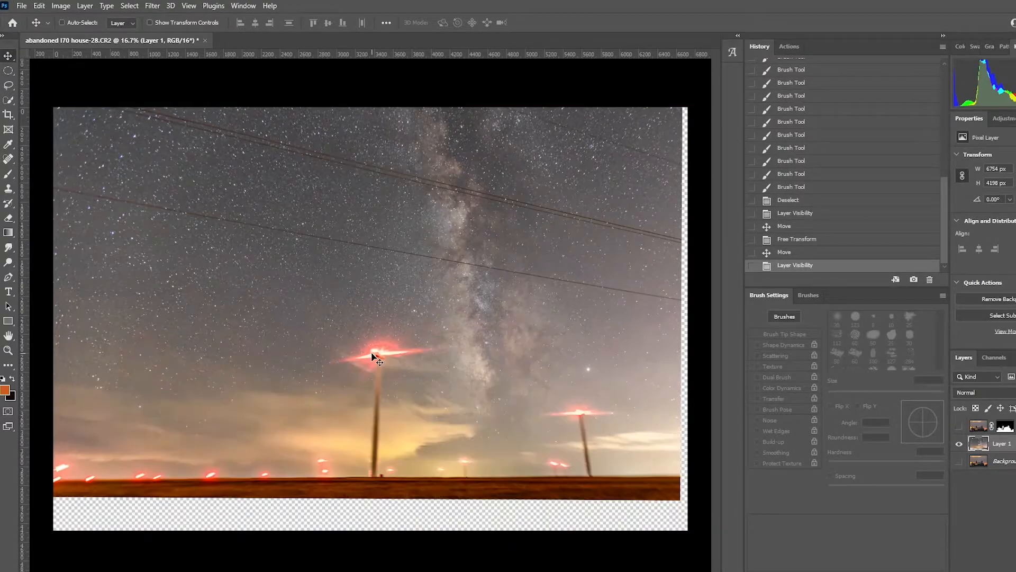
{"action": "left_click", "coordinate": [961, 428]}
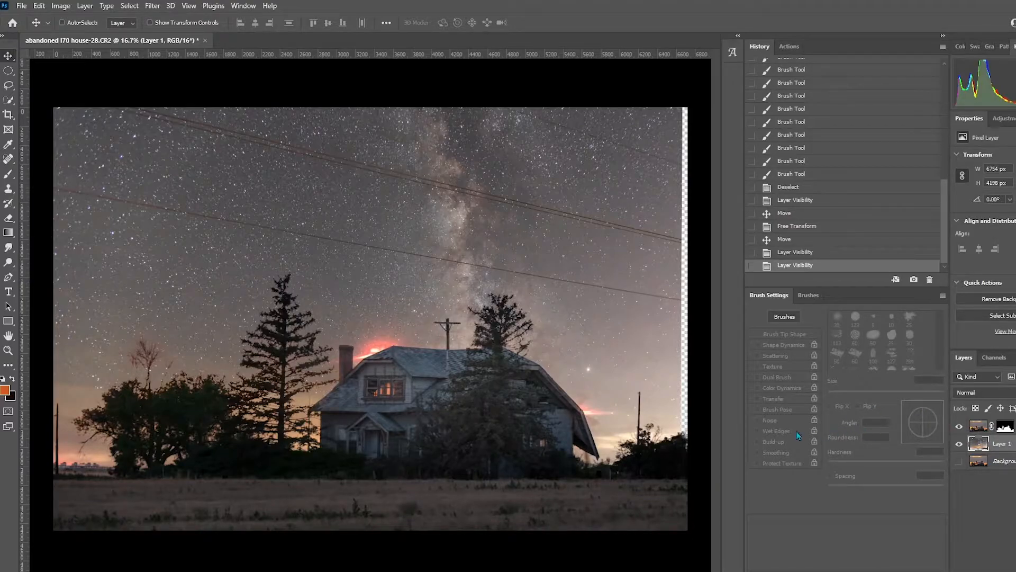
{"action": "left_click", "coordinate": [958, 428]}
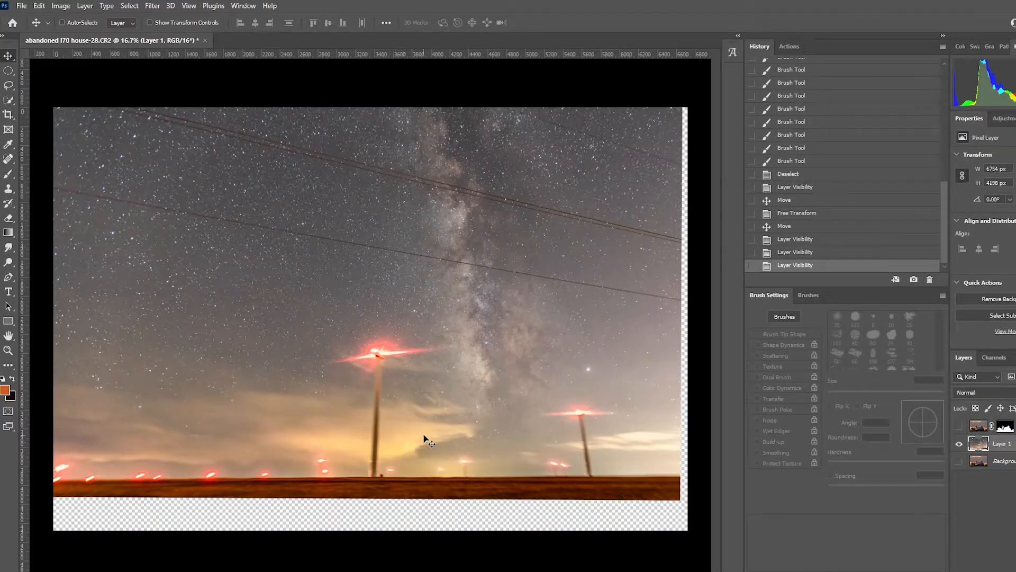
{"action": "left_click", "coordinate": [958, 428]}
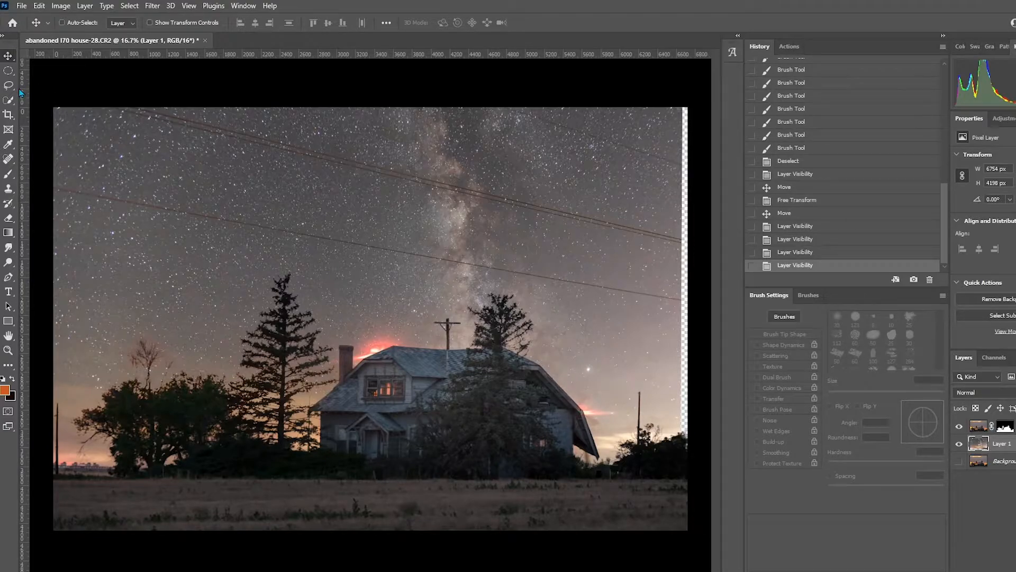
- Crop the image to a 1:1 square of about 4336 px framing the house, the two tall trees and the Milky Way
{"action": "key", "text": "c"}
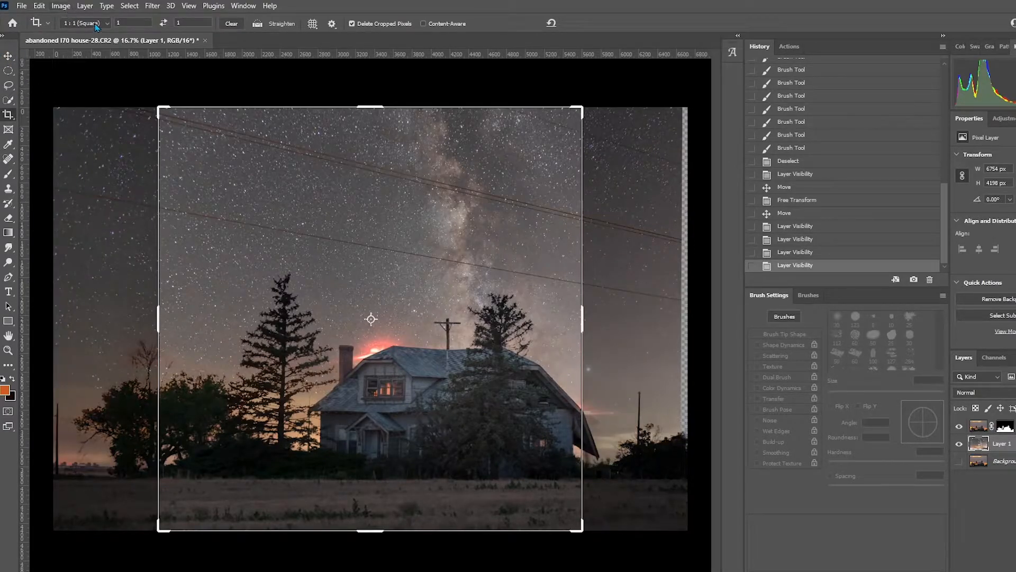
{"action": "left_click", "coordinate": [95, 25]}
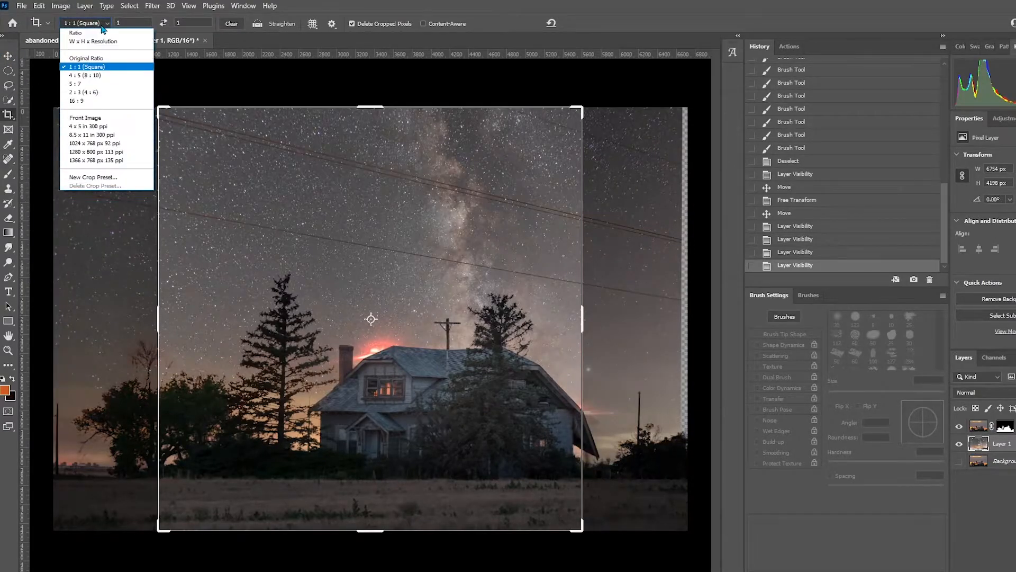
{"action": "left_click", "coordinate": [106, 72]}
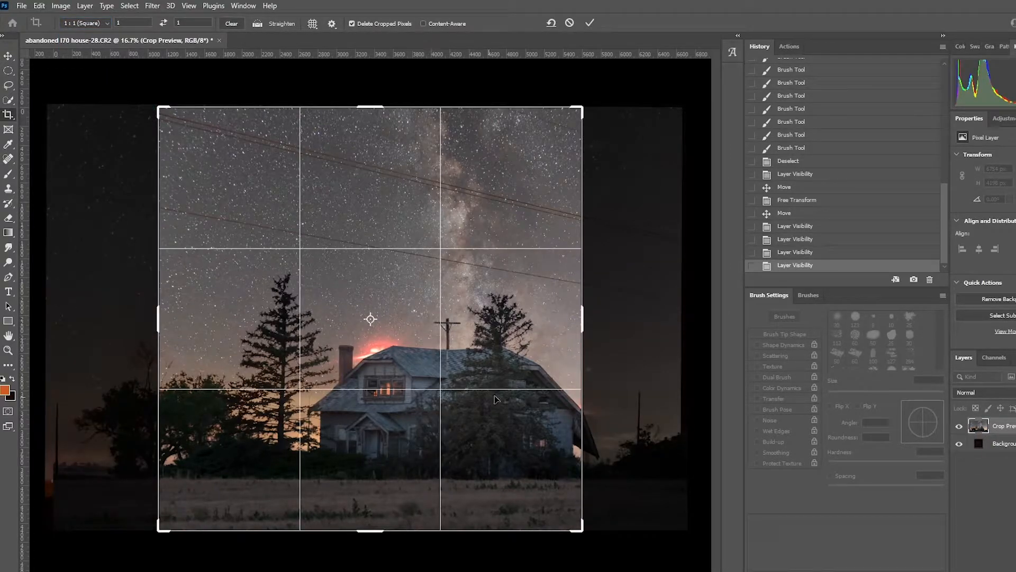
{"action": "left_click_drag", "start_coordinate": [504, 372], "coordinate": [478, 369]}
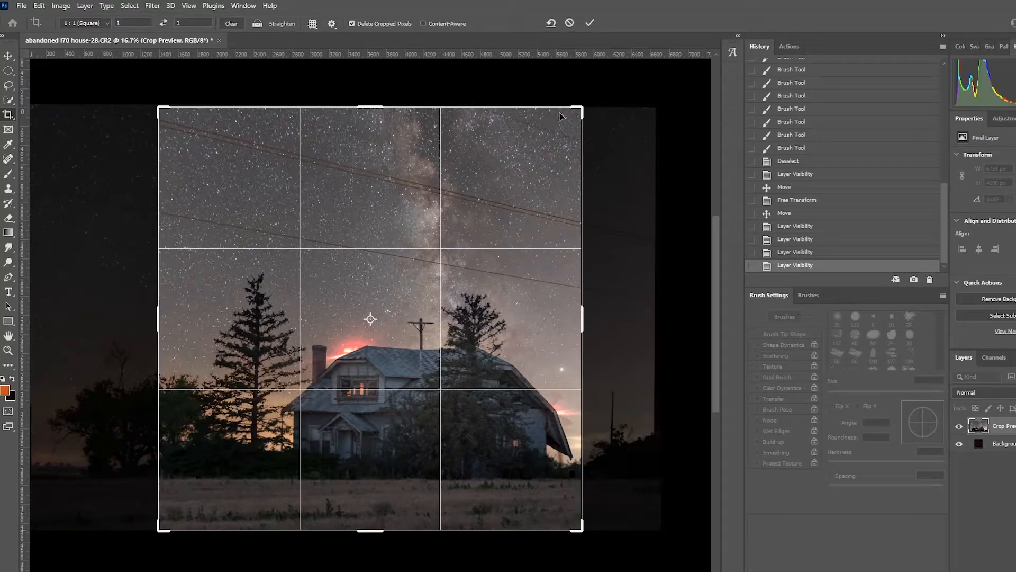
{"action": "left_click_drag", "start_coordinate": [372, 529], "coordinate": [372, 522]}
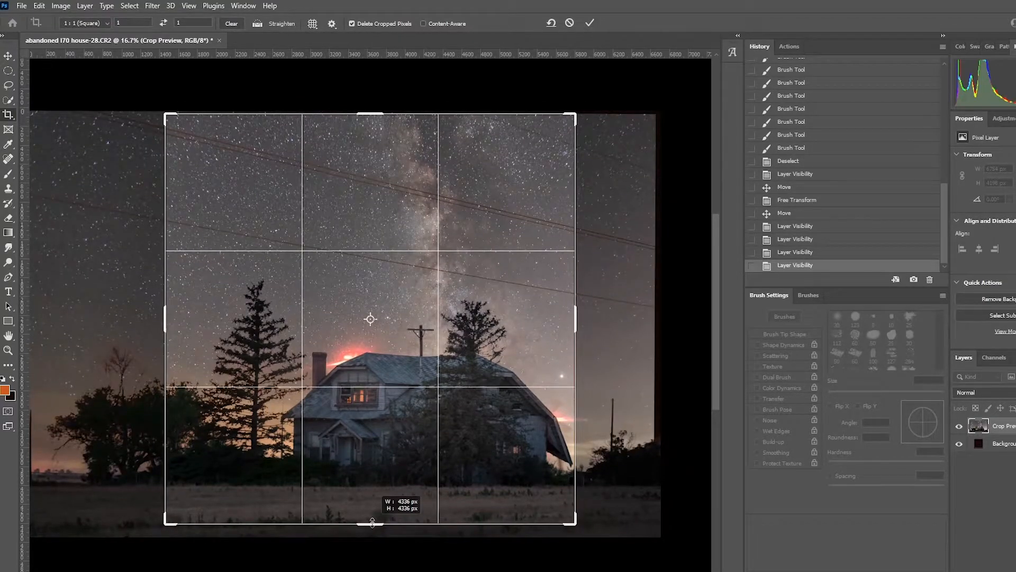
{"action": "left_click_drag", "start_coordinate": [386, 490], "coordinate": [379, 490]}
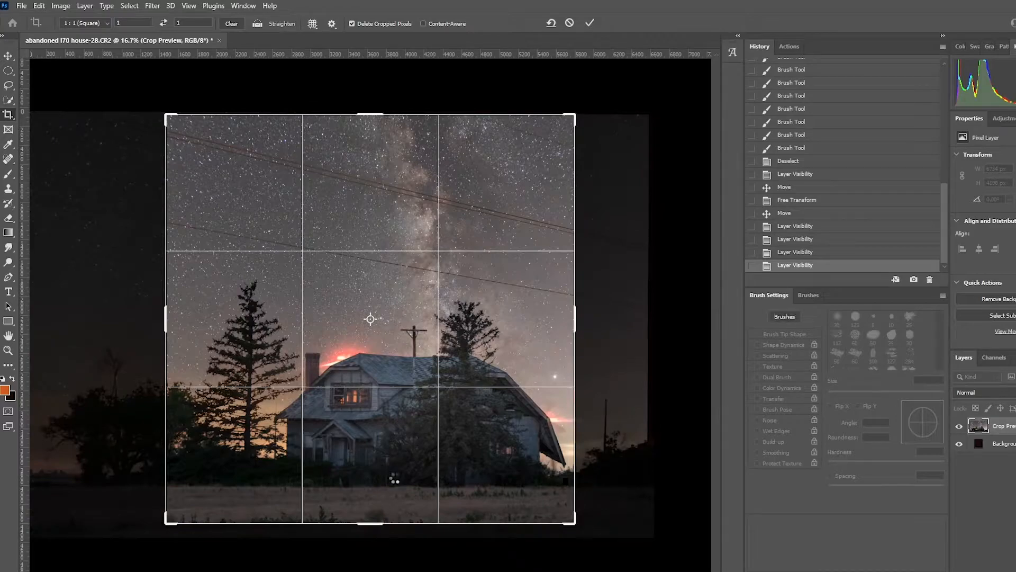
{"action": "key", "text": "Return"}
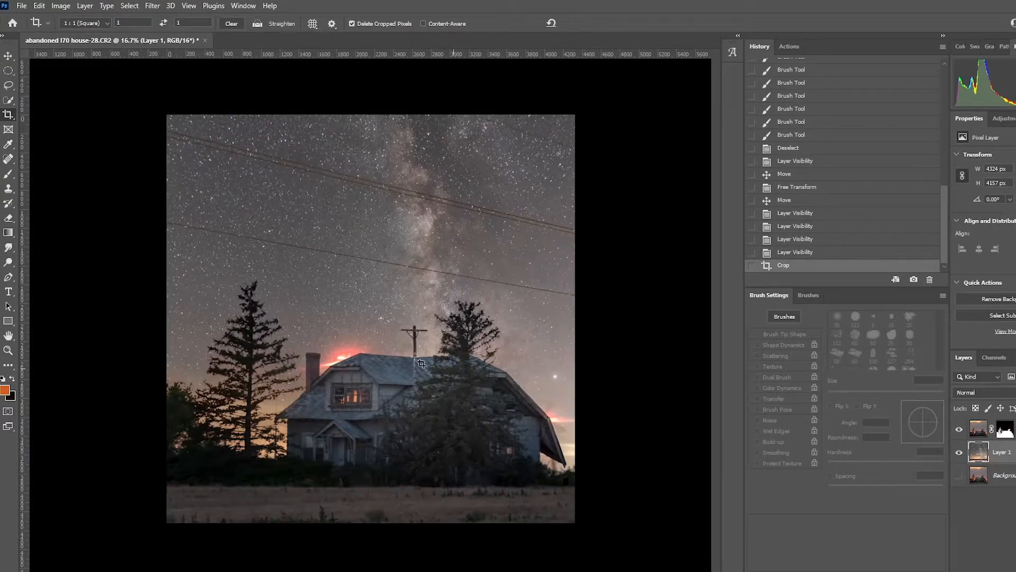
- Examine the cropped composite up close, including the red turbine glow behind the chimney and the roof edge
{"action": "key", "text": "z"}
{"action": "mouse_move", "coordinate": [401, 337]}
{"action": "left_mouse_down"}
{"action": "mouse_move", "coordinate": [426, 338]}
{"action": "mouse_move", "coordinate": [418, 345]}
{"action": "left_mouse_up"}
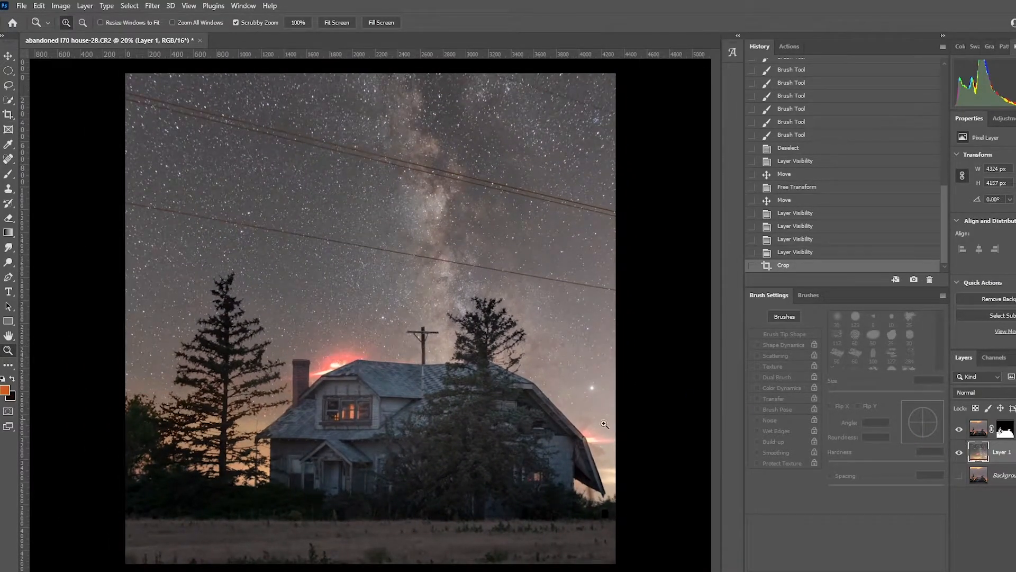
{"action": "scroll", "coordinate": [331, 365], "scroll_direction": "up", "scroll_amount": 1}
{"action": "scroll", "coordinate": [340, 362], "scroll_direction": "down", "scroll_amount": 1}
{"action": "scroll", "coordinate": [352, 412], "scroll_direction": "up", "scroll_amount": 5}
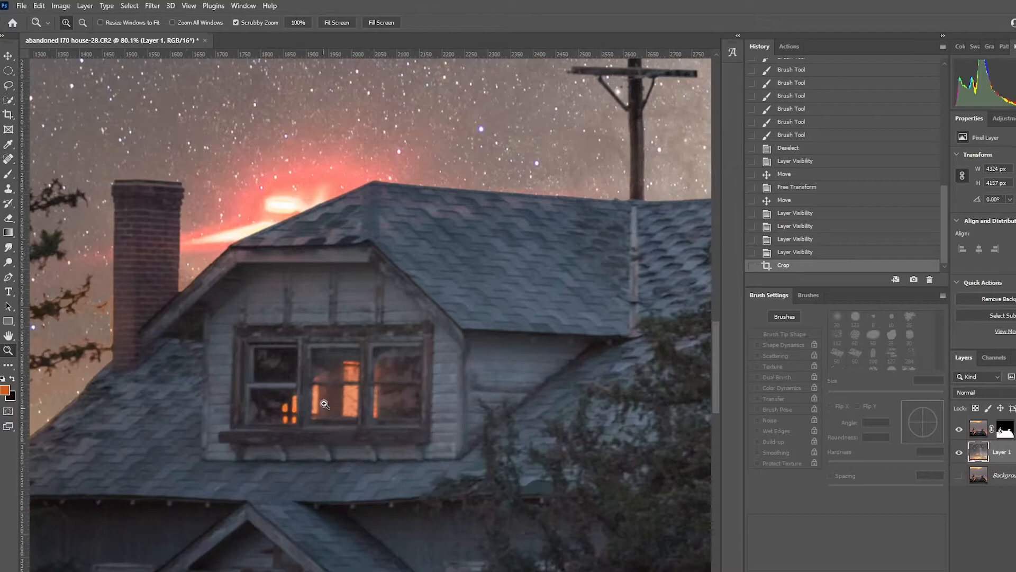
{"action": "scroll", "coordinate": [341, 376], "scroll_direction": "down", "scroll_amount": 5}
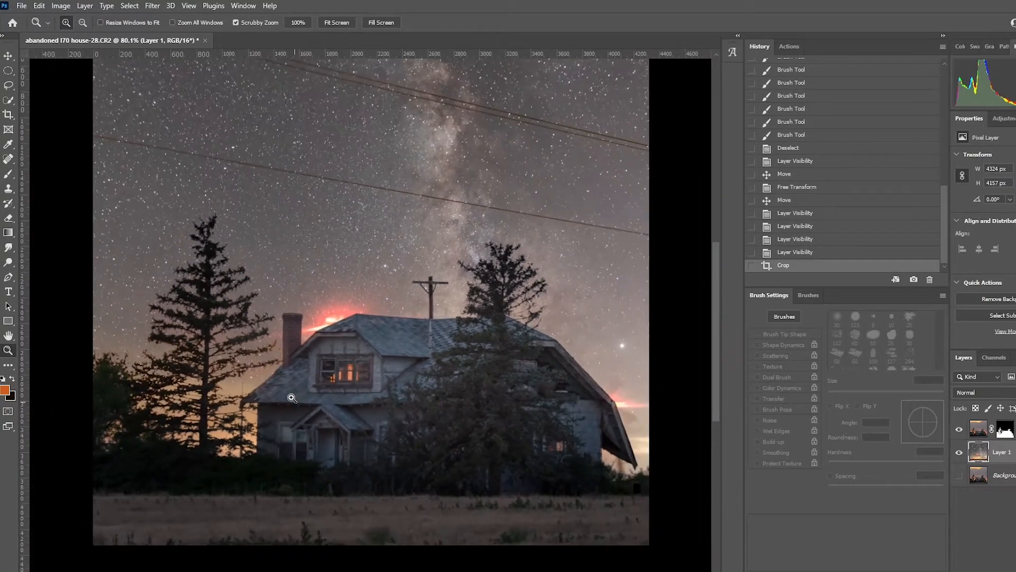
{"action": "scroll", "coordinate": [292, 397], "scroll_direction": "down", "scroll_amount": 1}
- Hide the house layer and add a new empty layer named clone above Layer 1
{"action": "left_click", "coordinate": [959, 429]}
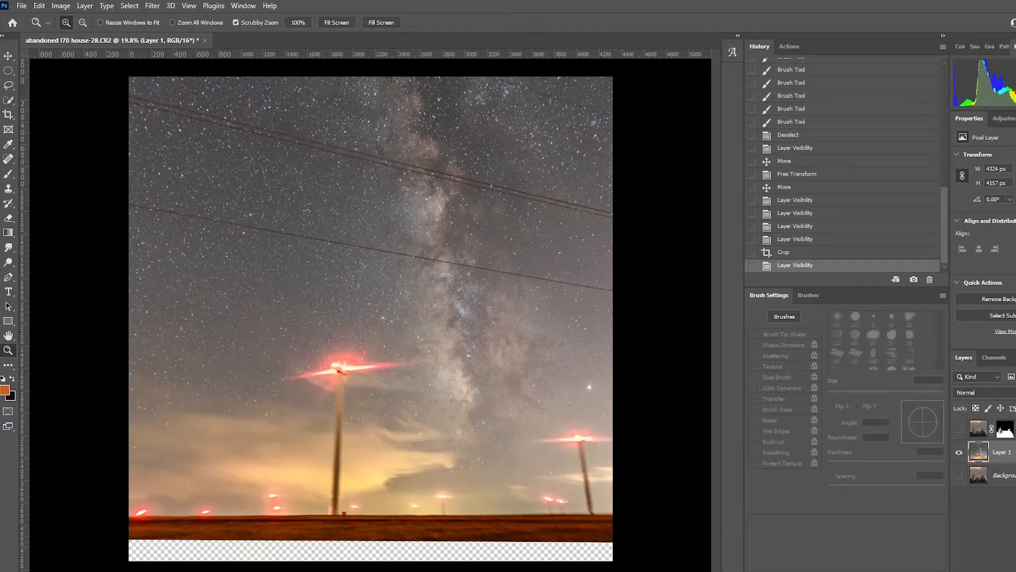
{"action": "key", "text": "ctrl+shift+alt+n"}
{"action": "double_click", "coordinate": [999, 453]}
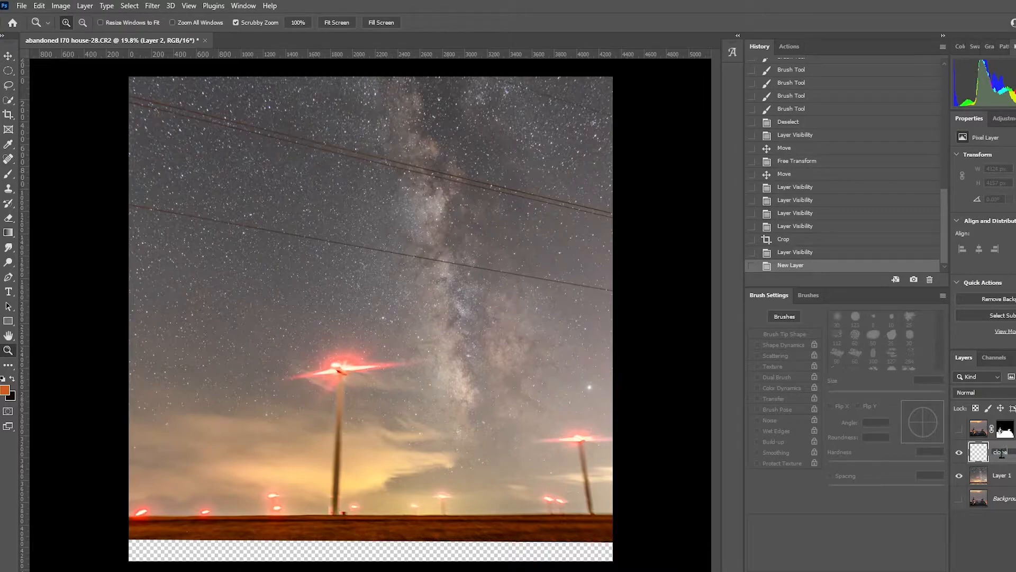
{"action": "key", "text": "Return"}
- Remove the right-hand turbine's red blades and surrounding glow on the clone layer with the Spot Healing Brush at size 150
{"action": "left_click_drag", "start_coordinate": [566, 451], "coordinate": [625, 404]}
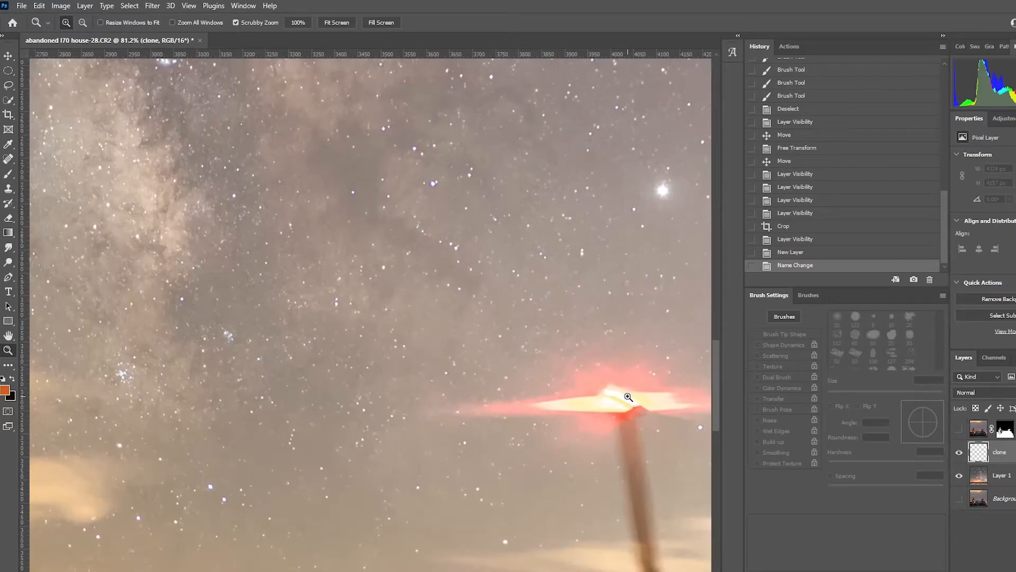
{"action": "key", "text": "j"}
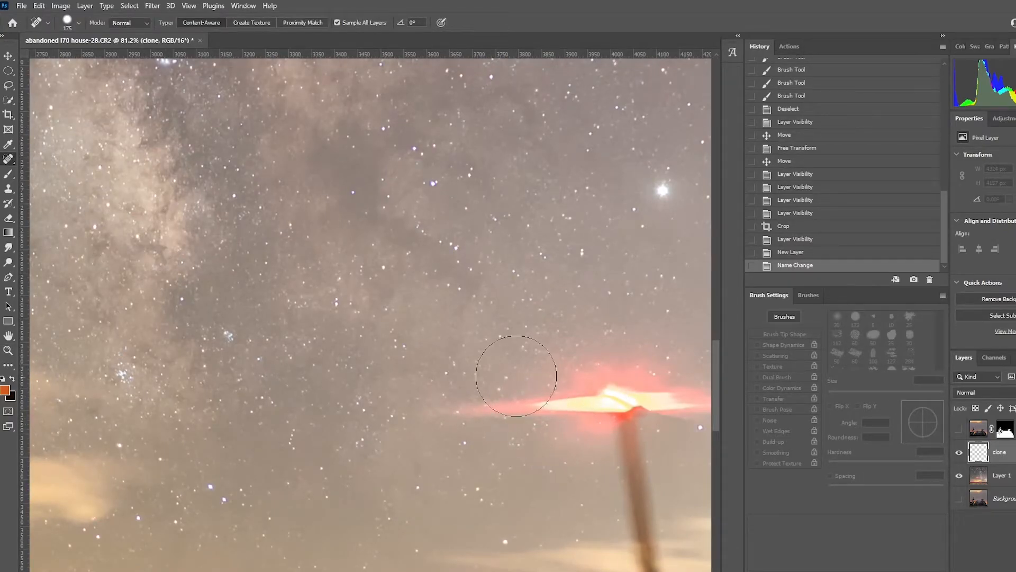
{"action": "key", "text": "bracketleft"}
{"action": "left_click_drag", "start_coordinate": [471, 414], "coordinate": [680, 403]}
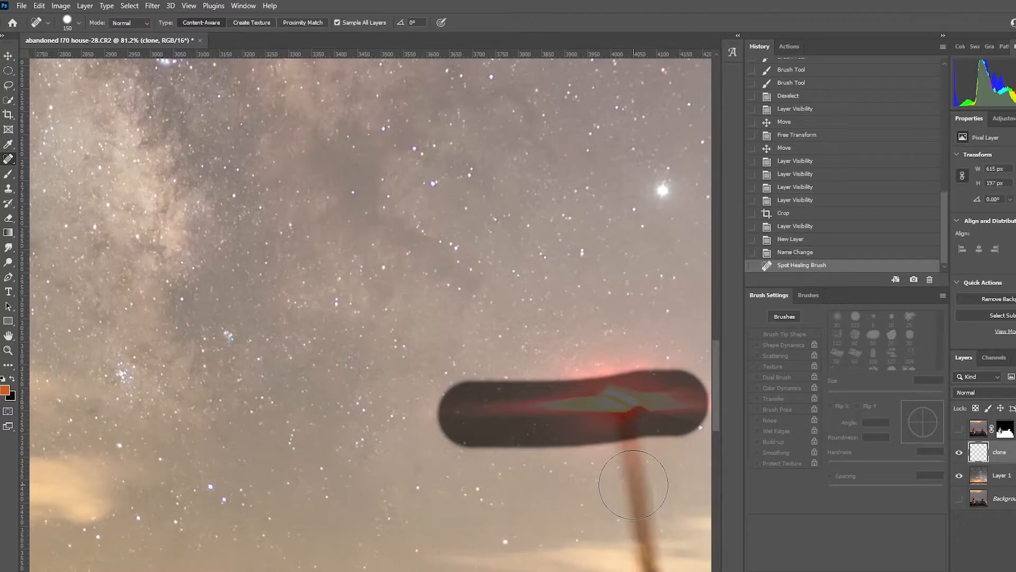
{"action": "mouse_move", "coordinate": [587, 385]}
{"action": "left_mouse_down"}
{"action": "mouse_move", "coordinate": [651, 384]}
{"action": "mouse_move", "coordinate": [688, 407]}
{"action": "mouse_move", "coordinate": [676, 446]}
{"action": "mouse_move", "coordinate": [686, 428]}
{"action": "left_mouse_up"}
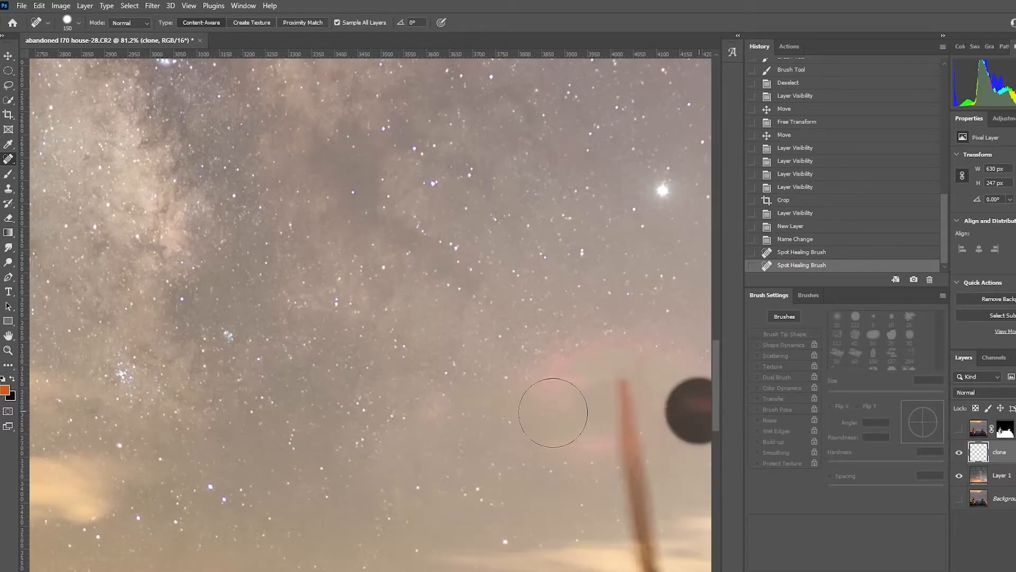
{"action": "left_click", "coordinate": [567, 391]}
{"action": "left_click", "coordinate": [585, 439]}
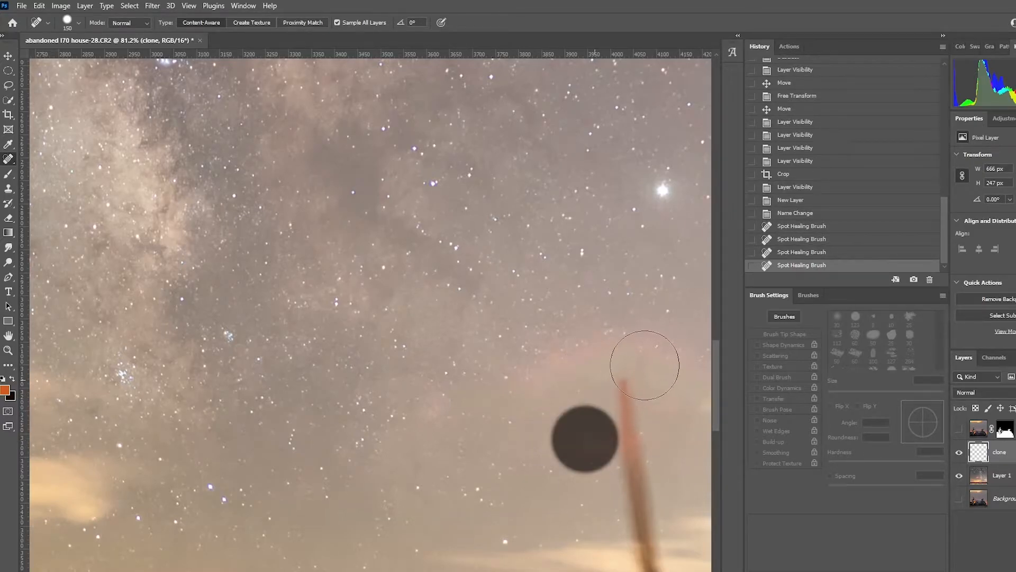
{"action": "left_click", "coordinate": [600, 356]}
{"action": "left_click", "coordinate": [666, 363]}
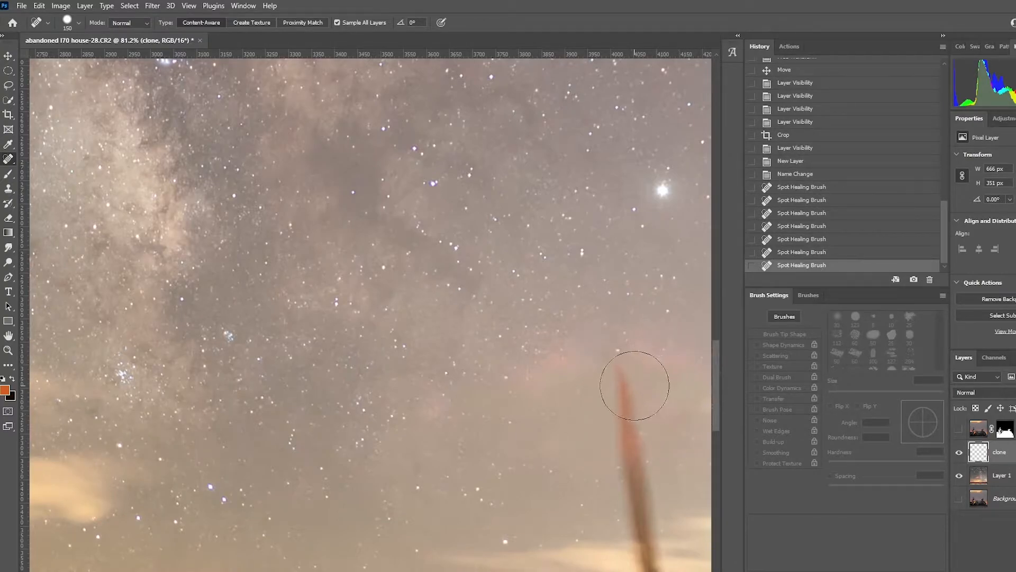
- Heal away the right-hand turbine's tower and the leftover red near the image edge, and hide the clone layer to compare
{"action": "key", "text": "z"}
{"action": "scroll", "coordinate": [603, 340], "scroll_direction": "down", "scroll_amount": 5}
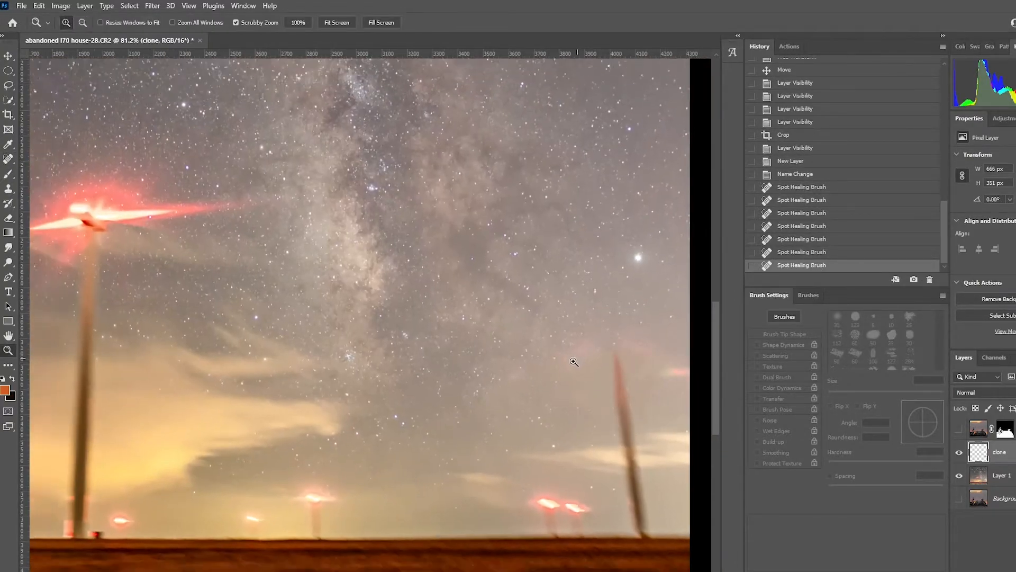
{"action": "key", "text": "j"}
{"action": "left_click", "coordinate": [664, 363]}
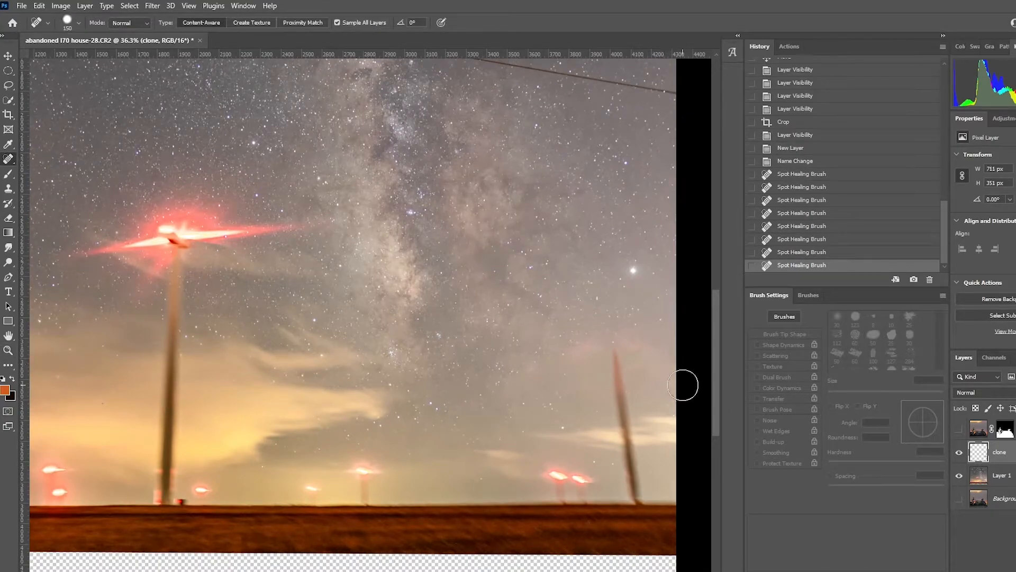
{"action": "left_click", "coordinate": [642, 347]}
{"action": "left_click_drag", "start_coordinate": [614, 354], "coordinate": [636, 497]}
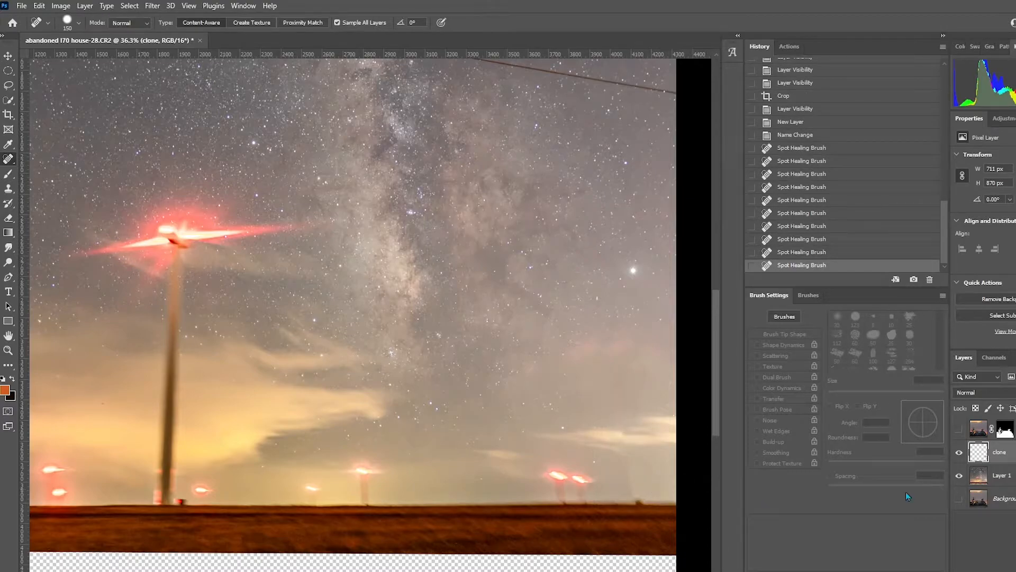
{"action": "left_click", "coordinate": [960, 452]}
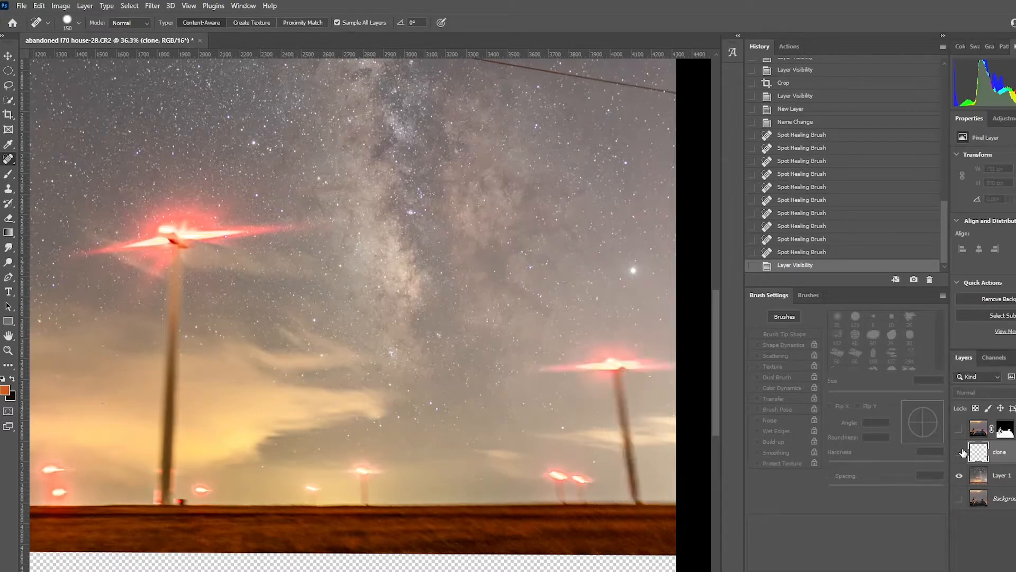
- Show the house layer and toggle the clone layer to compare the healed area beside the roof's right edge
{"action": "left_click", "coordinate": [959, 452]}
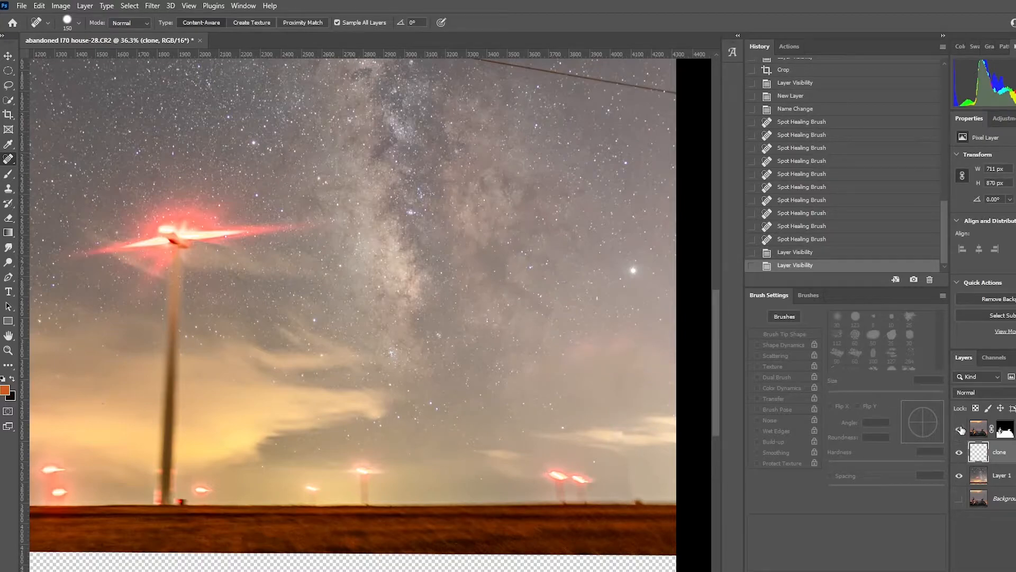
{"action": "left_click", "coordinate": [960, 430]}
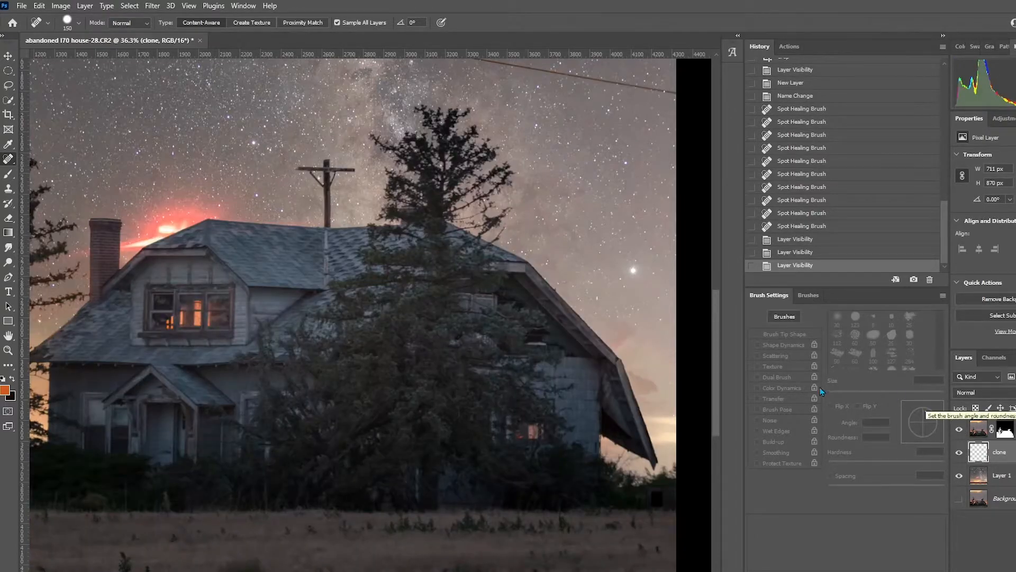
{"action": "left_click", "coordinate": [960, 453]}
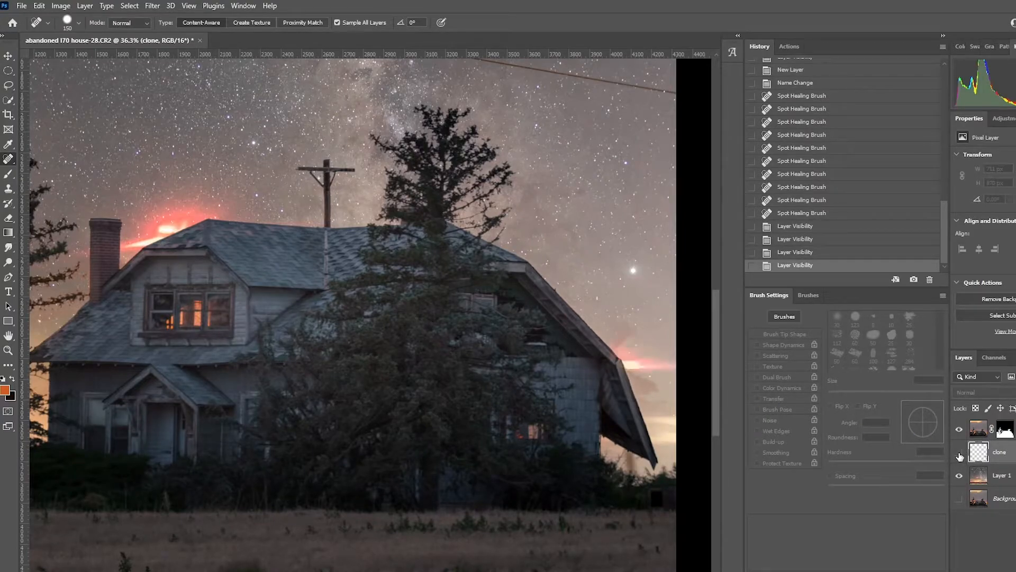
{"action": "left_click", "coordinate": [959, 453]}
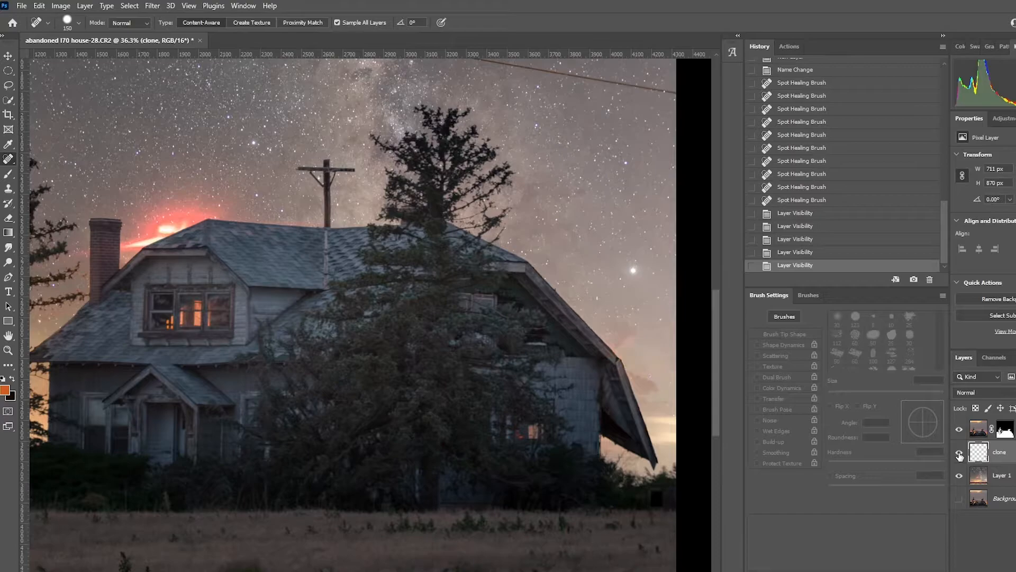
- With the house layer hidden, heal away the left turbine's red blades and clone starry sky over the leftover glow using a 175 px brush
{"action": "left_click", "coordinate": [959, 428]}
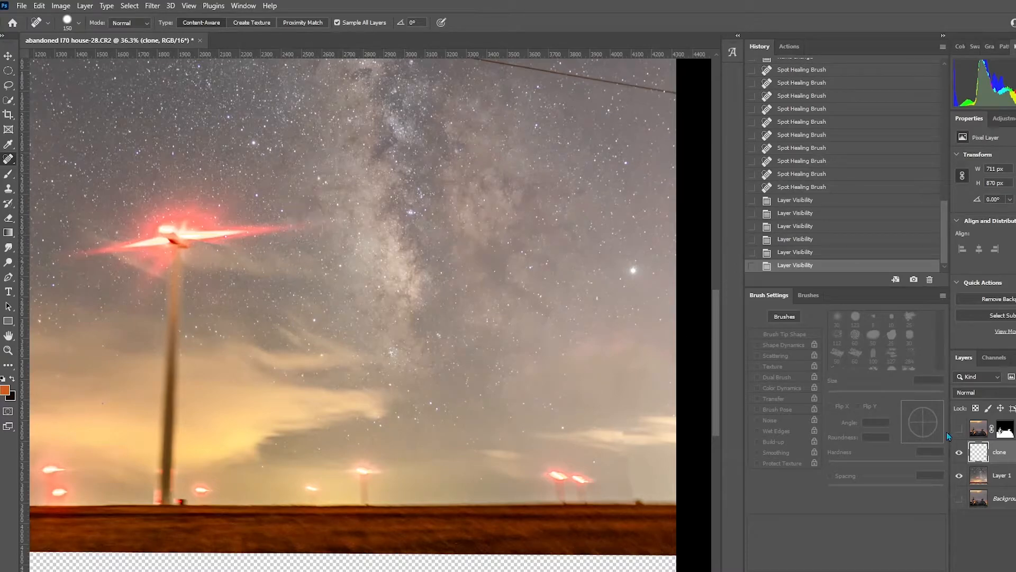
{"action": "mouse_move", "coordinate": [295, 222]}
{"action": "left_mouse_down"}
{"action": "mouse_move", "coordinate": [97, 250]}
{"action": "mouse_move", "coordinate": [166, 239]}
{"action": "mouse_move", "coordinate": [141, 221]}
{"action": "mouse_move", "coordinate": [160, 211]}
{"action": "mouse_move", "coordinate": [215, 213]}
{"action": "mouse_move", "coordinate": [176, 207]}
{"action": "mouse_move", "coordinate": [172, 239]}
{"action": "mouse_move", "coordinate": [141, 277]}
{"action": "left_mouse_up"}
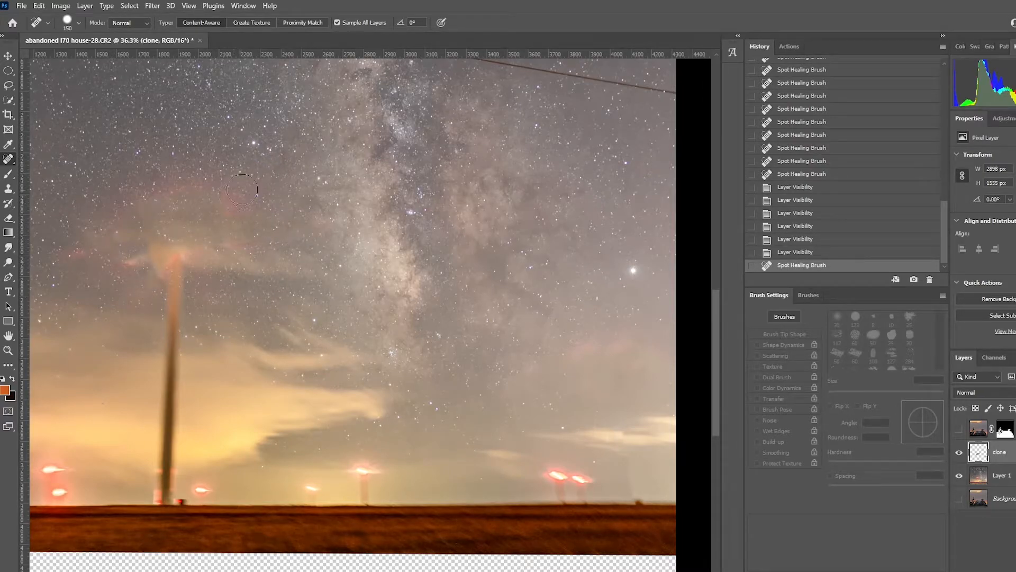
{"action": "key", "text": "s"}
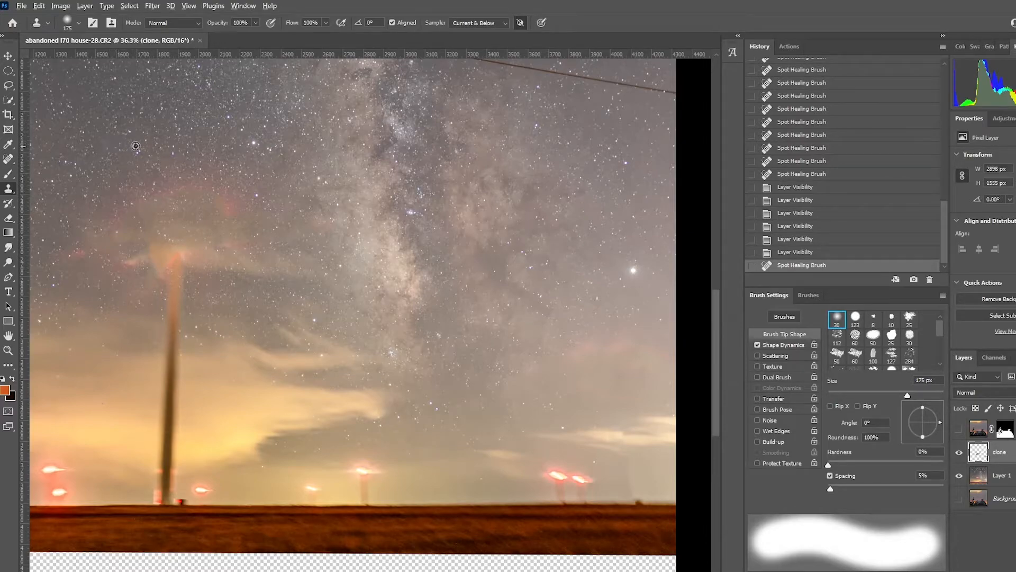
{"action": "left_click", "coordinate": [99, 149], "text": "alt"}
{"action": "left_click", "coordinate": [98, 213]}
{"action": "mouse_move", "coordinate": [97, 213]}
{"action": "left_mouse_down"}
{"action": "mouse_move", "coordinate": [144, 214]}
{"action": "mouse_move", "coordinate": [136, 213]}
{"action": "left_mouse_up"}
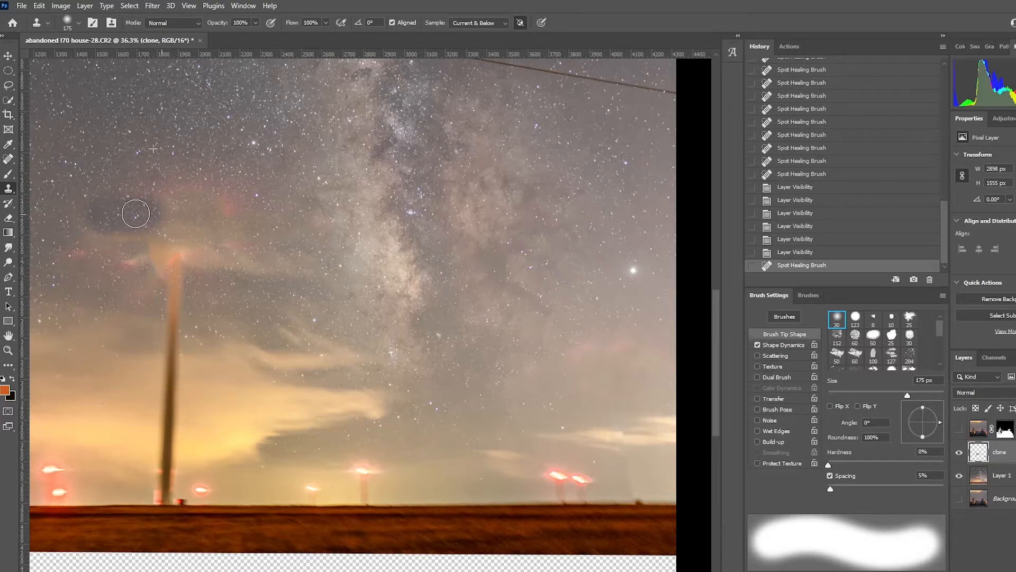
{"action": "left_click_drag", "start_coordinate": [135, 214], "coordinate": [74, 211]}
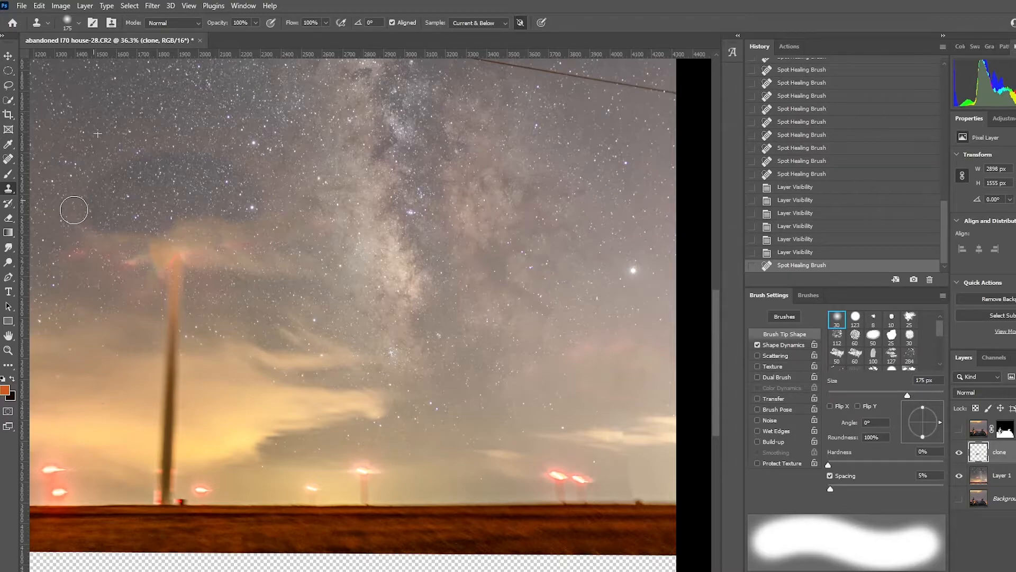
{"action": "left_click_drag", "start_coordinate": [73, 211], "coordinate": [261, 238]}
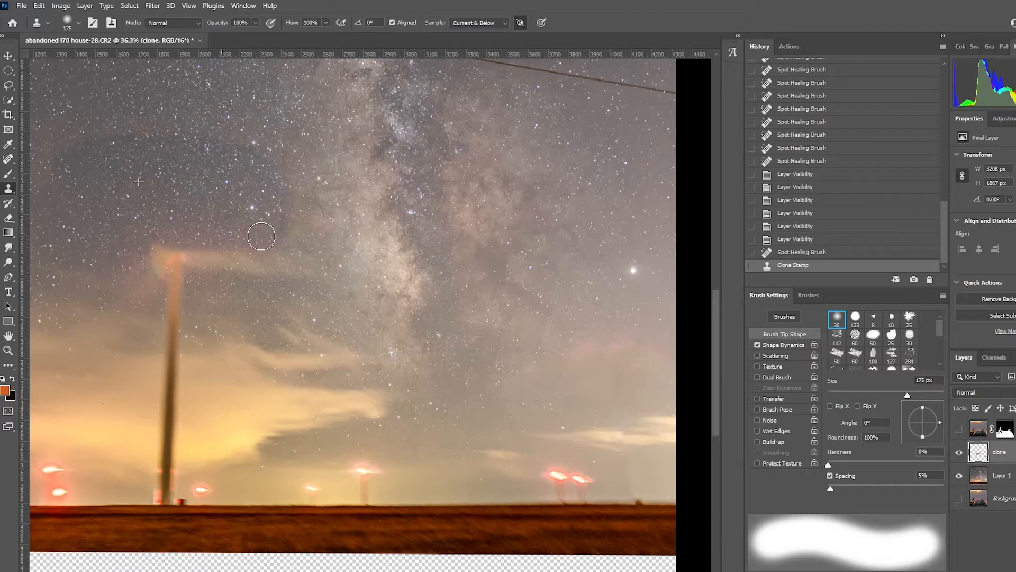
- Show the house layer and blend the cloned sky patch above the chimney and roof with the Spot Healing Brush at size 300
{"action": "left_click", "coordinate": [959, 429]}
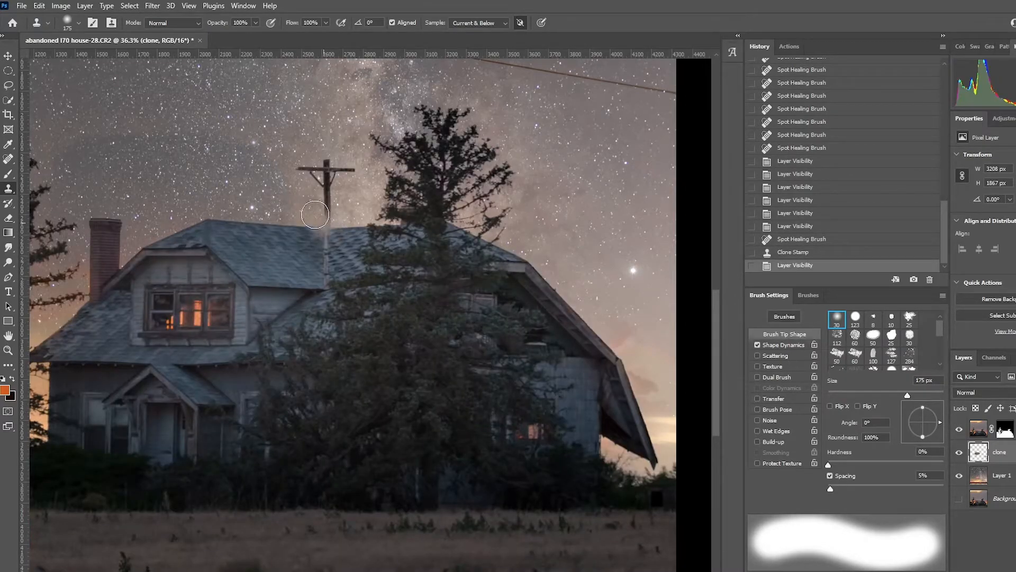
{"action": "key", "text": "z"}
{"action": "mouse_move", "coordinate": [316, 216]}
{"action": "left_mouse_down"}
{"action": "mouse_move", "coordinate": [283, 222]}
{"action": "mouse_move", "coordinate": [301, 216]}
{"action": "left_mouse_up"}
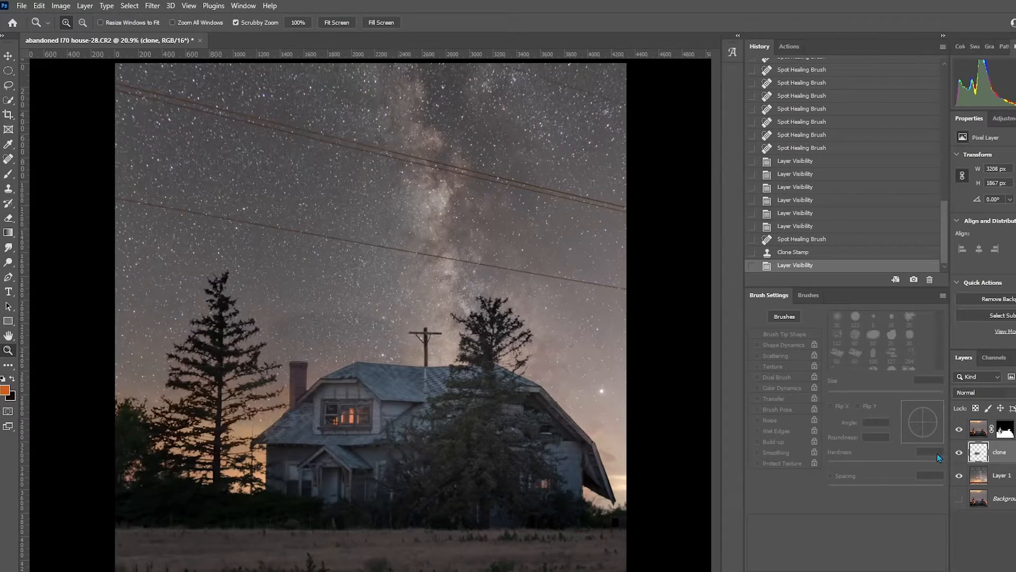
{"action": "key", "text": "j"}
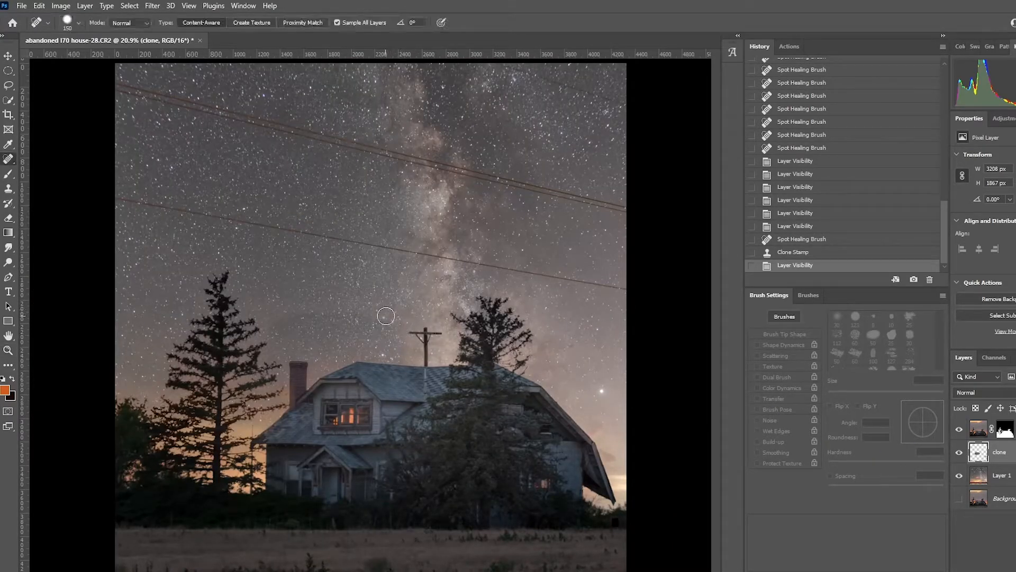
{"action": "key", "text": "bracketright"}
{"action": "key", "text": "bracketright"}
{"action": "key", "text": "bracketright"}
{"action": "key", "text": "bracketright"}
{"action": "mouse_move", "coordinate": [373, 311]}
{"action": "left_mouse_down"}
{"action": "mouse_move", "coordinate": [303, 309]}
{"action": "mouse_move", "coordinate": [259, 324]}
{"action": "left_mouse_up"}
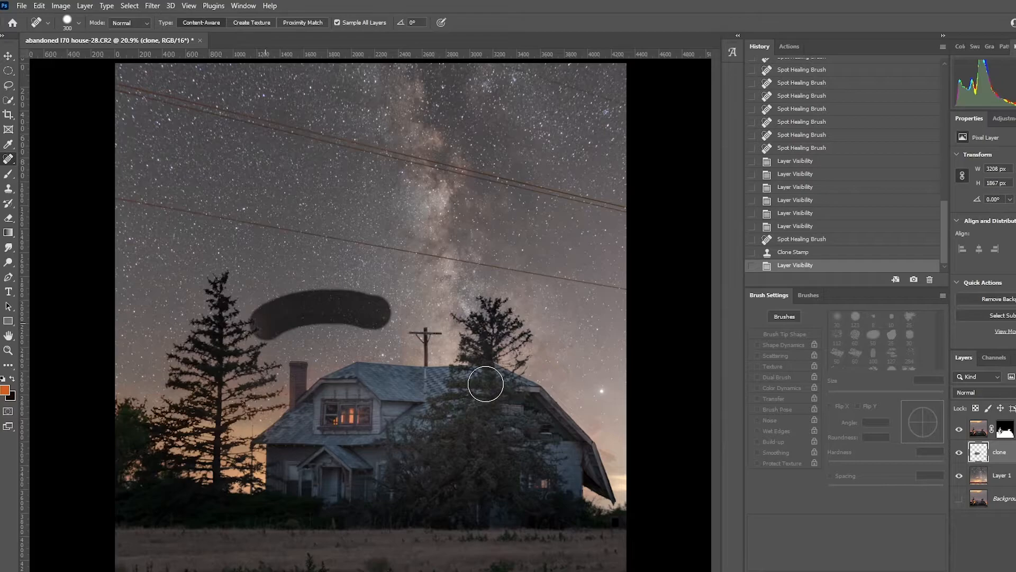
{"action": "left_click_drag", "start_coordinate": [300, 303], "coordinate": [318, 304]}
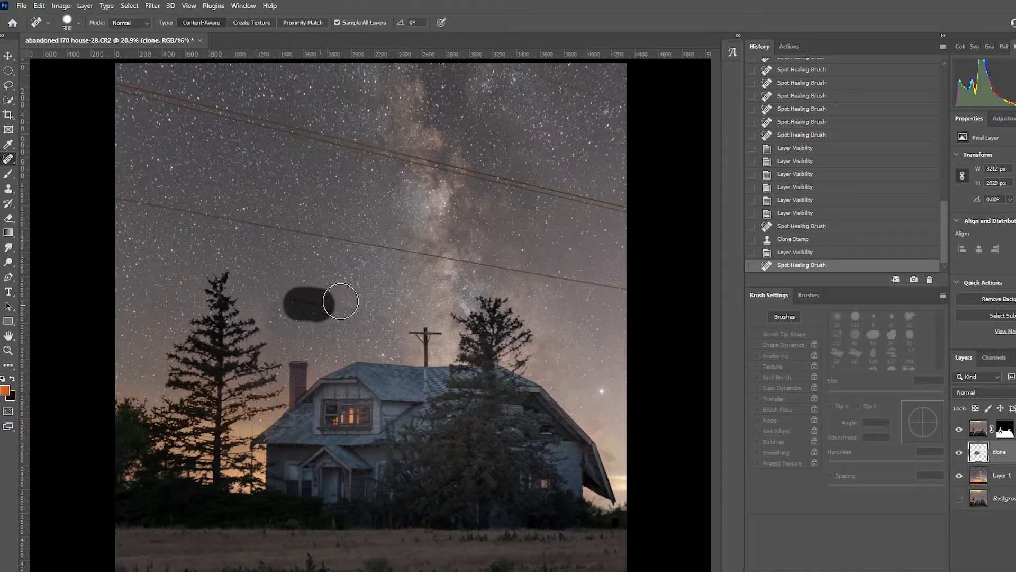
{"action": "left_click", "coordinate": [345, 307]}
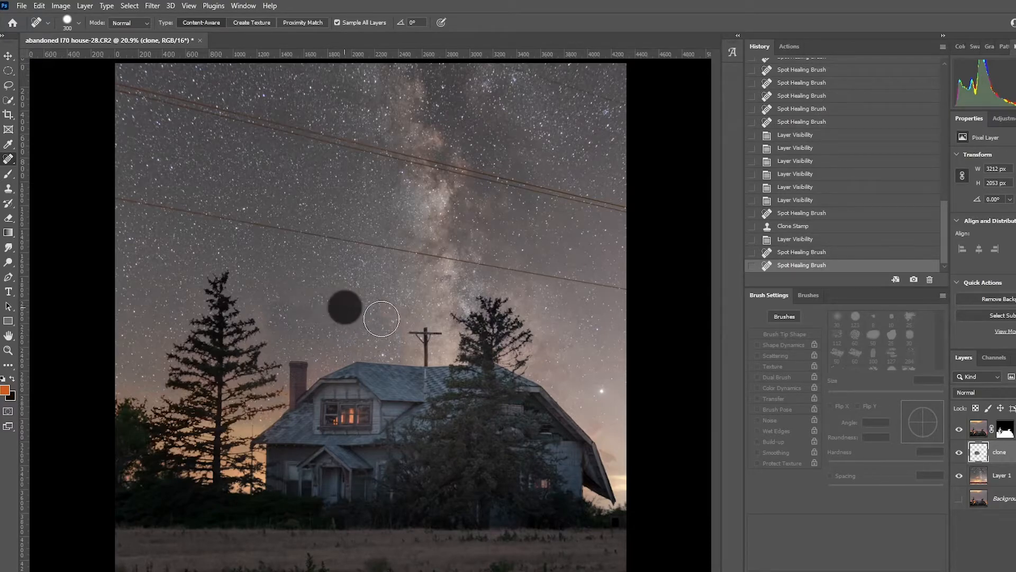
{"action": "left_click", "coordinate": [381, 313]}
{"action": "left_click", "coordinate": [263, 314]}
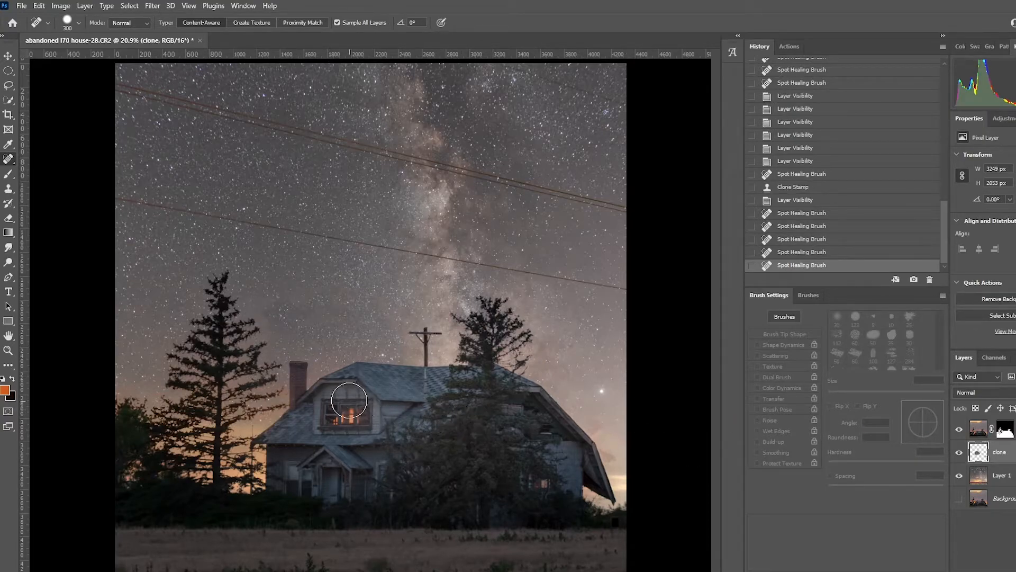
- On the house layer, select the orange lights in the dormer window with Color Range, adding samples from the bright panes
{"action": "key", "text": "z"}
{"action": "left_click", "coordinate": [341, 410]}
{"action": "left_click_drag", "start_coordinate": [373, 389], "coordinate": [380, 402]}
{"action": "left_click", "coordinate": [981, 430]}
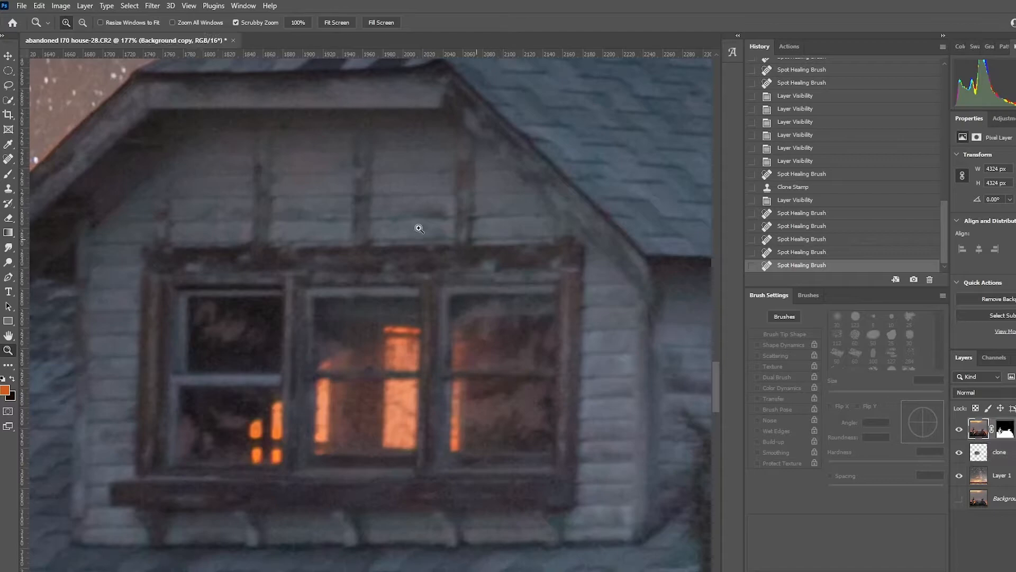
{"action": "left_click", "coordinate": [135, 7]}
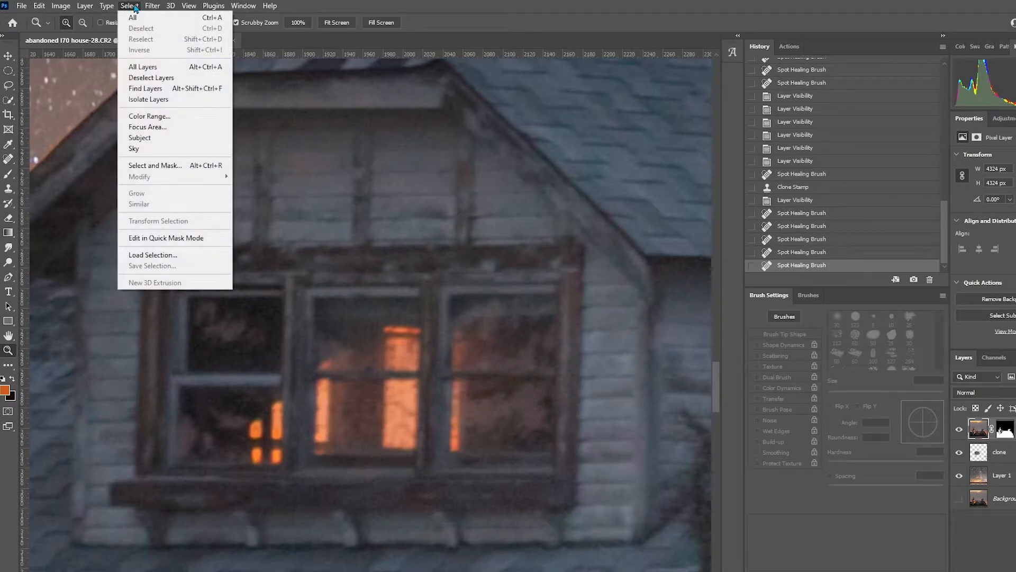
{"action": "left_click", "coordinate": [146, 117]}
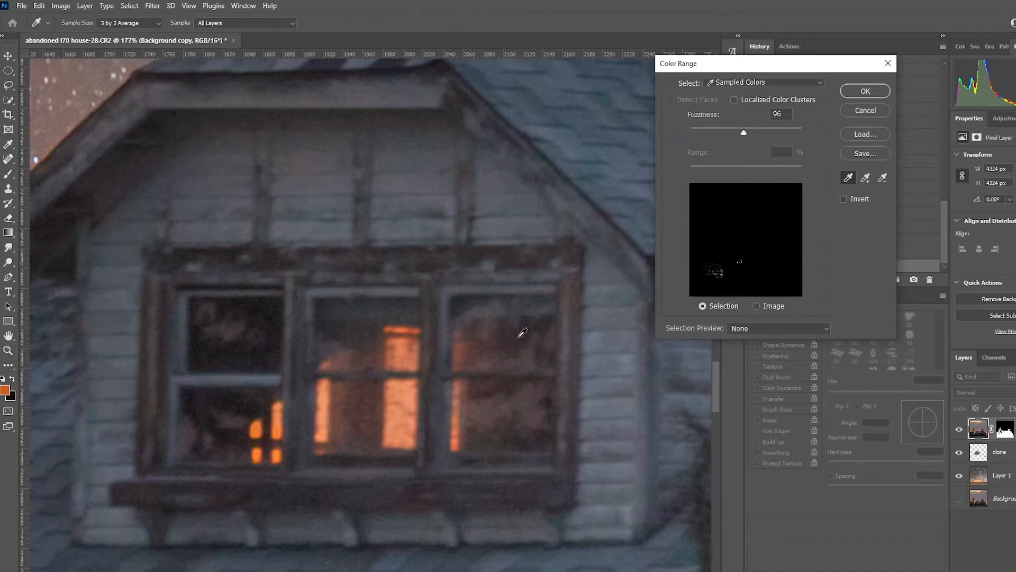
{"action": "left_click", "coordinate": [866, 178]}
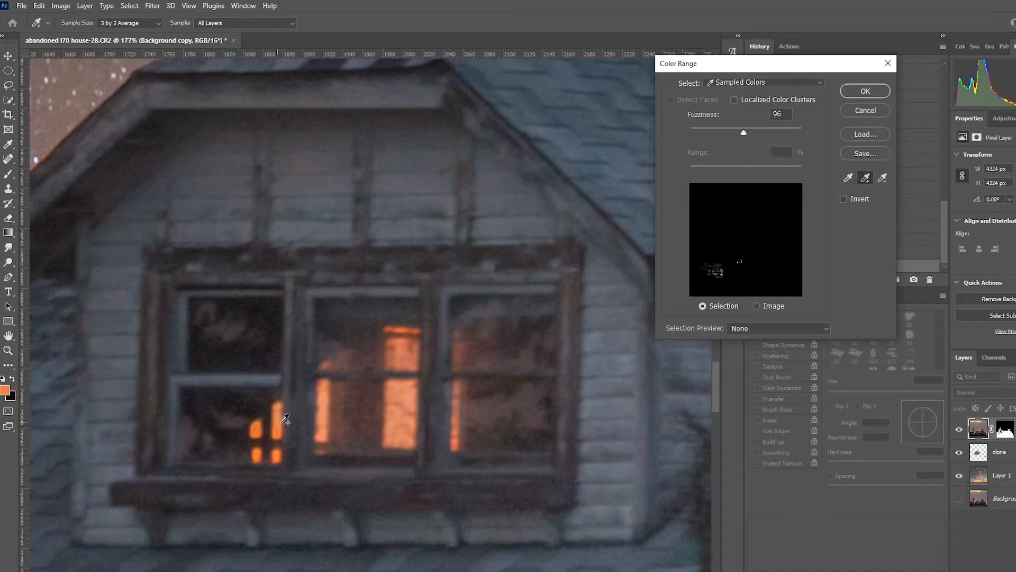
{"action": "left_click", "coordinate": [405, 351]}
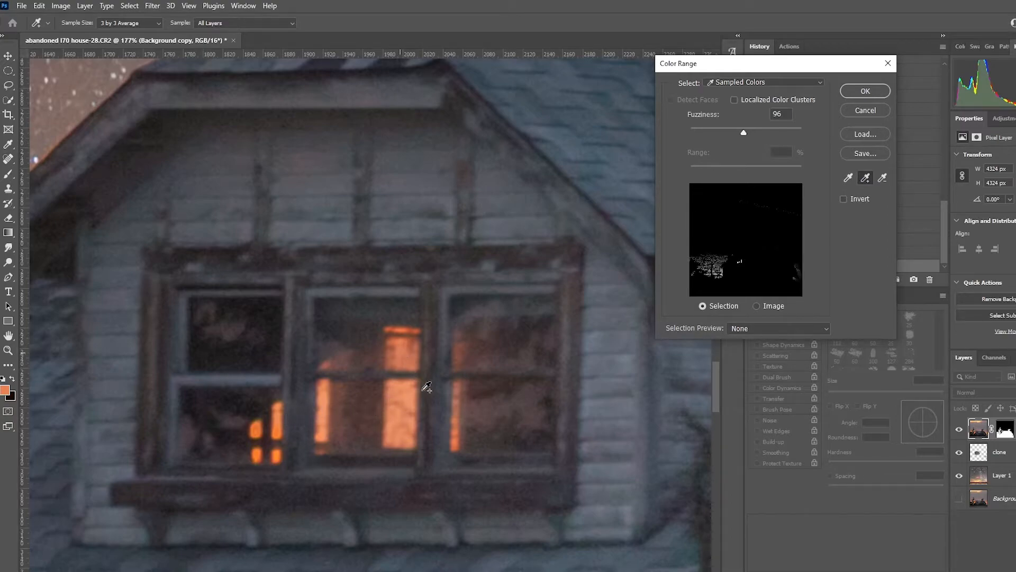
{"action": "left_click", "coordinate": [460, 396]}
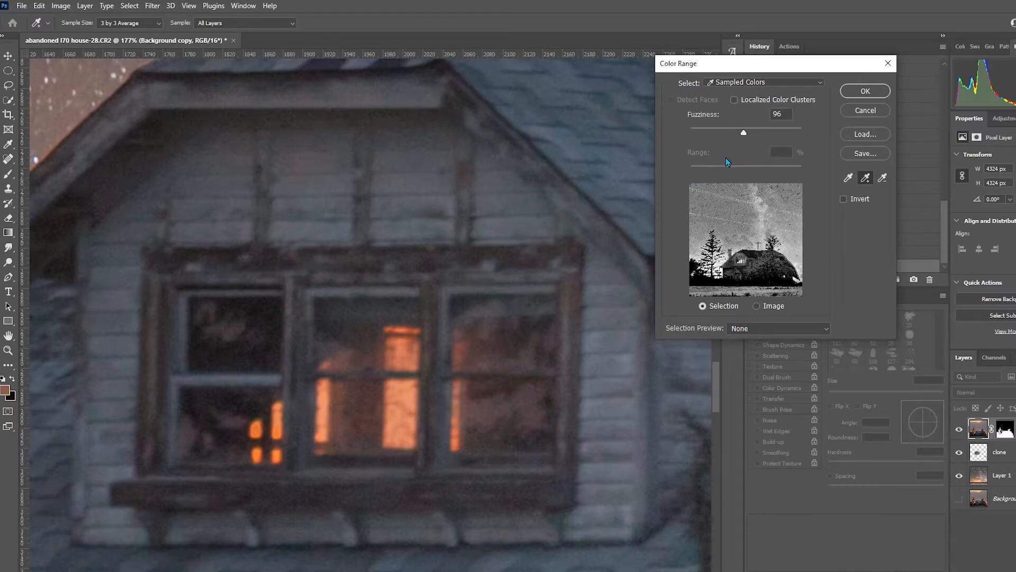
{"action": "key", "text": "ctrl"}
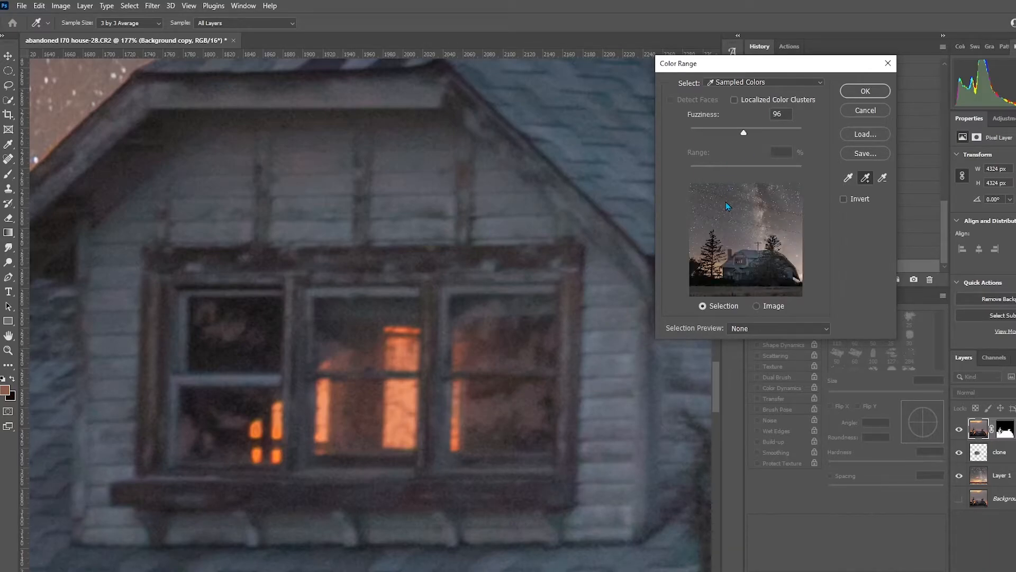
{"action": "key", "text": "ctrl+z"}
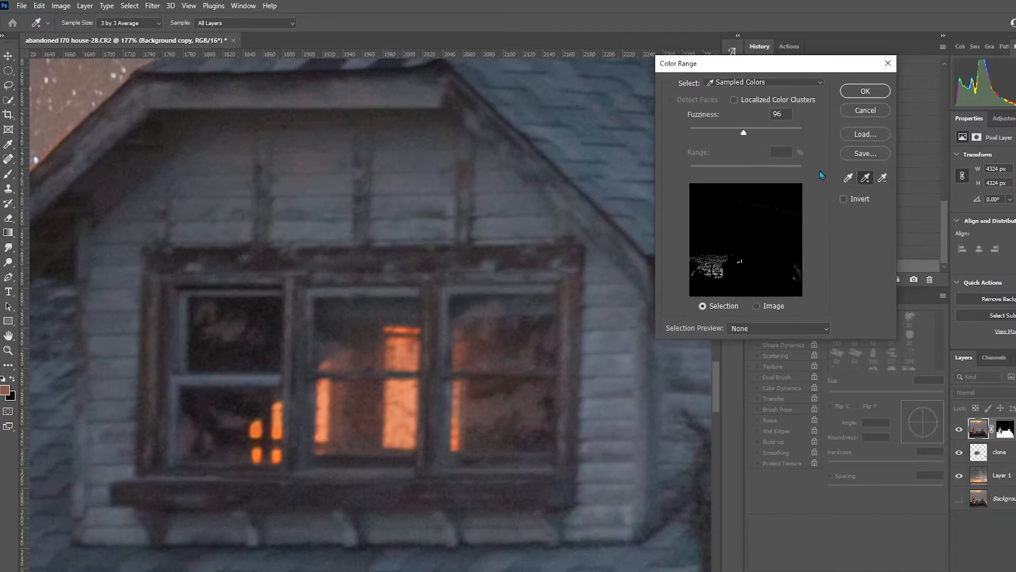
{"action": "left_click", "coordinate": [866, 91]}
{"action": "key", "text": "z"}
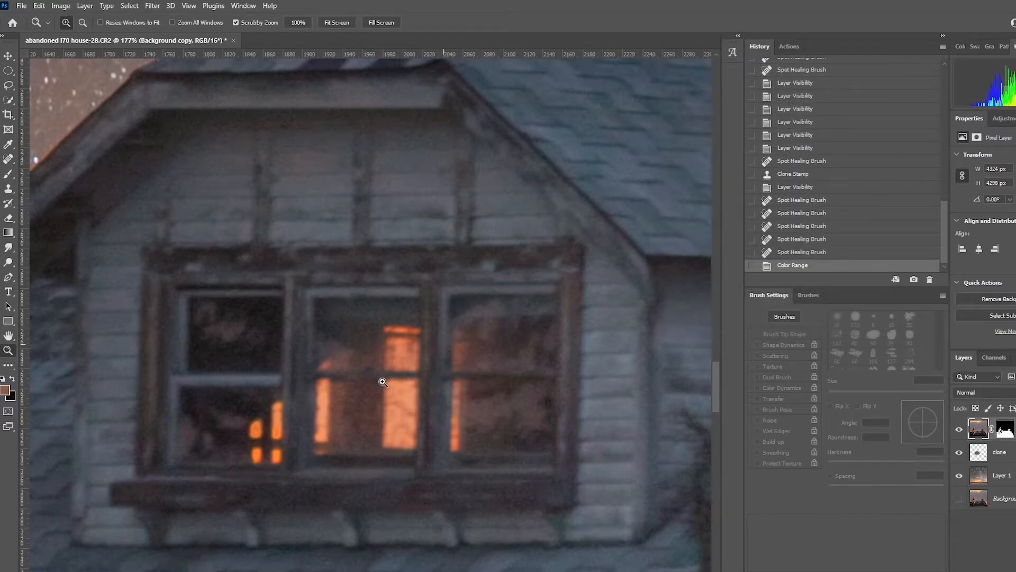
- Paint black over the selected window lights on the house layer's mask with a 125 px brush at 35% opacity
{"action": "left_click", "coordinate": [1004, 434]}
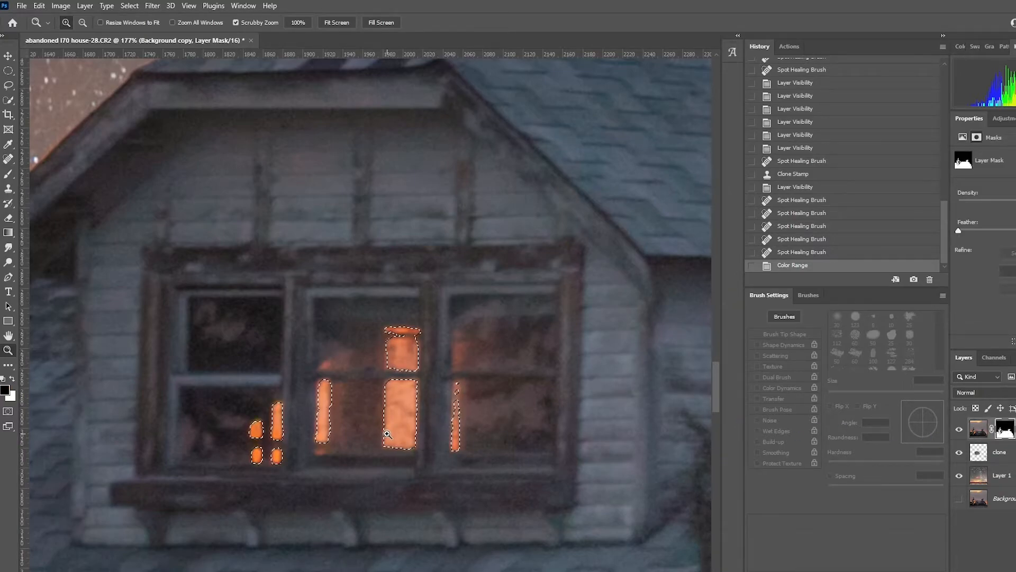
{"action": "key", "text": "b"}
{"action": "key", "text": "bracketleft"}
{"action": "key", "text": "bracketleft"}
{"action": "key", "text": "bracketleft"}
{"action": "key", "text": "bracketleft"}
{"action": "key", "text": "bracketleft"}
{"action": "key", "text": "bracketleft"}
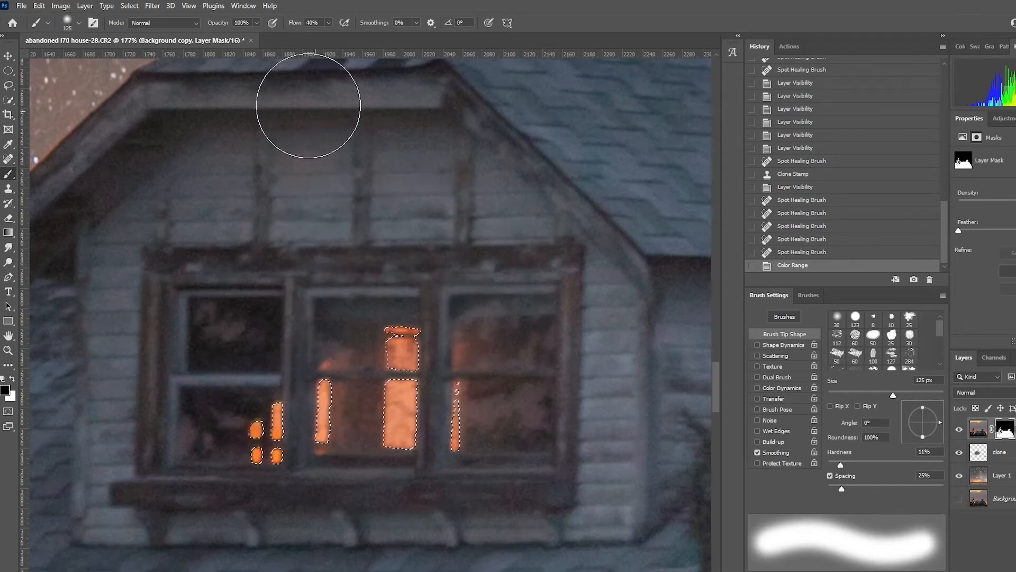
{"action": "left_click", "coordinate": [256, 23]}
{"action": "left_click_drag", "start_coordinate": [259, 36], "coordinate": [232, 42]}
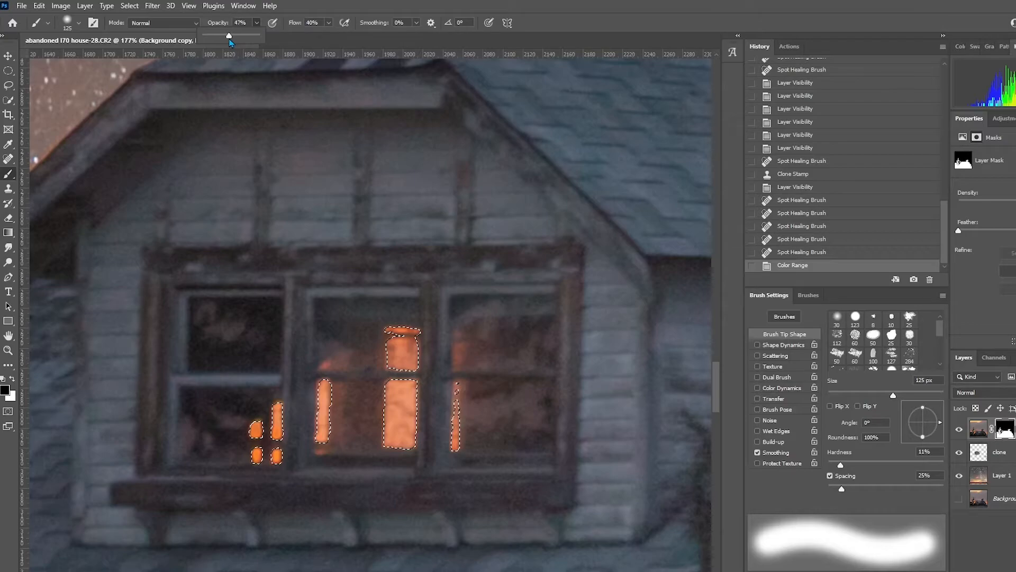
{"action": "left_click_drag", "start_coordinate": [224, 41], "coordinate": [223, 42]}
{"action": "left_click", "coordinate": [396, 374]}
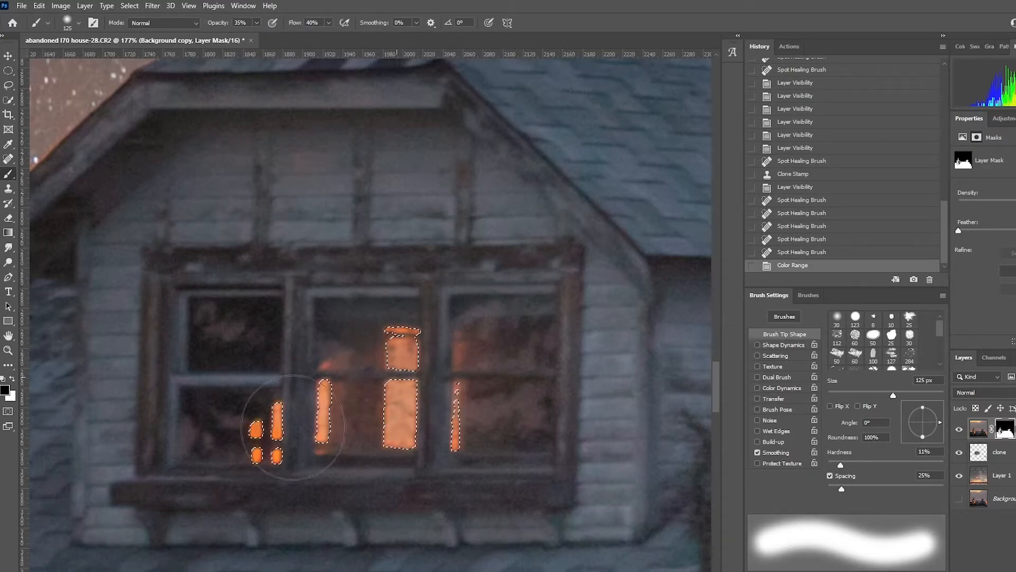
{"action": "left_click_drag", "start_coordinate": [302, 420], "coordinate": [283, 427]}
{"action": "left_click_drag", "start_coordinate": [354, 403], "coordinate": [398, 358]}
{"action": "left_click", "coordinate": [324, 423]}
{"action": "left_click", "coordinate": [277, 432]}
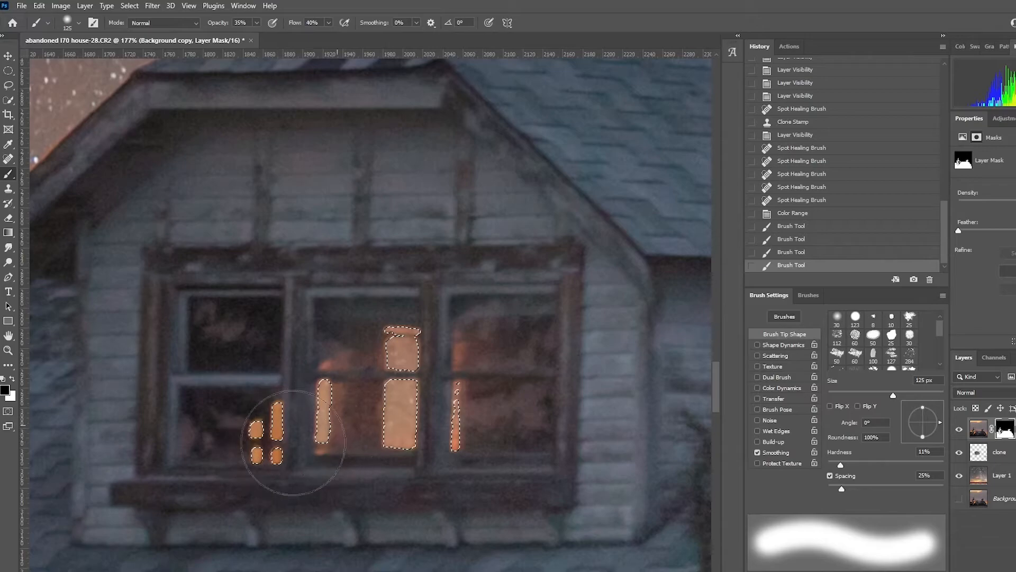
{"action": "left_click_drag", "start_coordinate": [434, 409], "coordinate": [423, 367]}
{"action": "left_click", "coordinate": [444, 405]}
- Reduce the brush to 60 px and mask out more of the middle window's selected lights
{"action": "key", "text": "bracketleft"}
{"action": "key", "text": "bracketleft"}
{"action": "key", "text": "bracketleft"}
{"action": "key", "text": "bracketleft"}
{"action": "mouse_move", "coordinate": [333, 388]}
{"action": "left_mouse_down"}
{"action": "mouse_move", "coordinate": [284, 423]}
{"action": "mouse_move", "coordinate": [272, 452]}
{"action": "mouse_move", "coordinate": [284, 408]}
{"action": "mouse_move", "coordinate": [285, 446]}
{"action": "mouse_move", "coordinate": [287, 415]}
{"action": "mouse_move", "coordinate": [270, 454]}
{"action": "mouse_move", "coordinate": [334, 424]}
{"action": "left_mouse_up"}
{"action": "left_click_drag", "start_coordinate": [413, 372], "coordinate": [399, 342]}
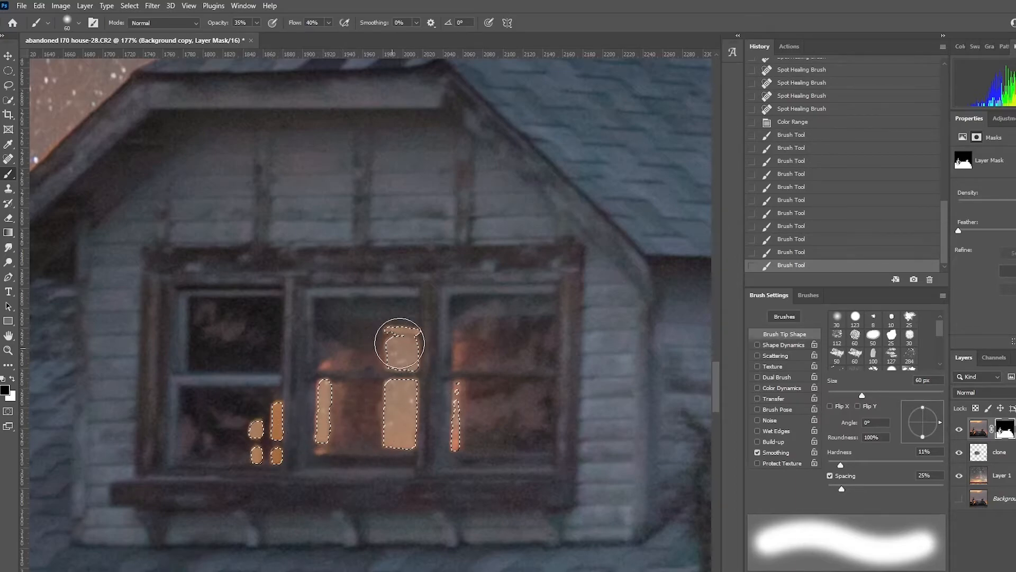
- Raise the brush opacity to 65% and paint further over the selected lights in the left and middle windows
{"action": "left_click", "coordinate": [256, 22]}
{"action": "left_click_drag", "start_coordinate": [257, 35], "coordinate": [276, 41]}
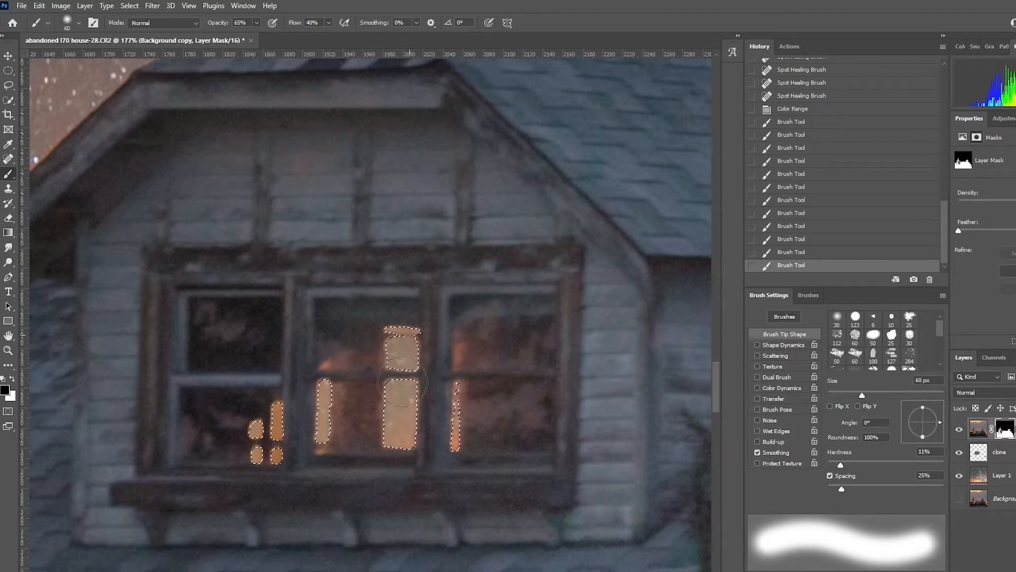
{"action": "mouse_move", "coordinate": [268, 428]}
{"action": "left_mouse_down"}
{"action": "mouse_move", "coordinate": [356, 433]}
{"action": "mouse_move", "coordinate": [358, 450]}
{"action": "mouse_move", "coordinate": [471, 439]}
{"action": "mouse_move", "coordinate": [437, 408]}
{"action": "mouse_move", "coordinate": [414, 331]}
{"action": "mouse_move", "coordinate": [380, 320]}
{"action": "mouse_move", "coordinate": [368, 366]}
{"action": "left_mouse_up"}
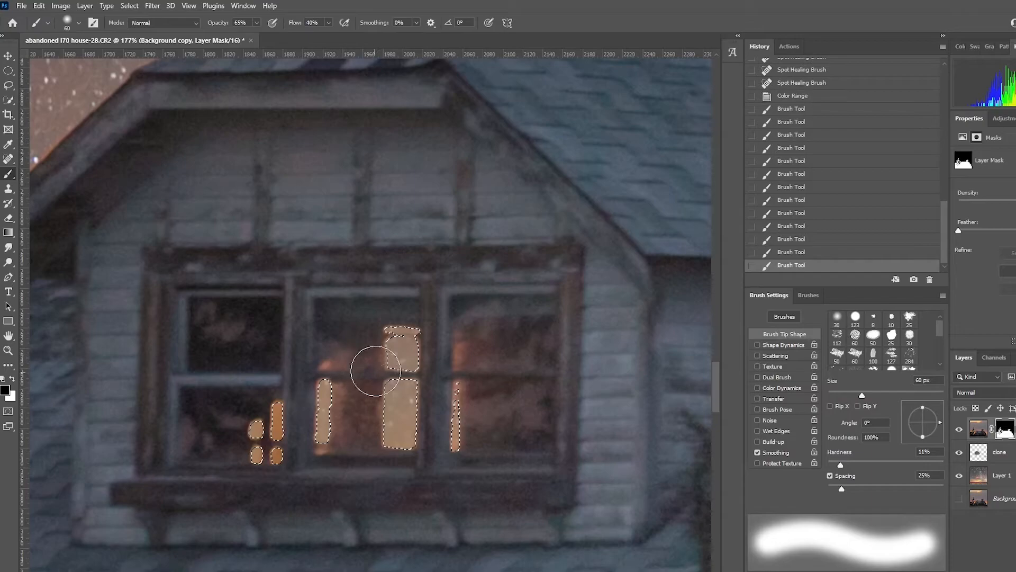
{"action": "left_click", "coordinate": [324, 418]}
{"action": "left_click_drag", "start_coordinate": [277, 435], "coordinate": [324, 414]}
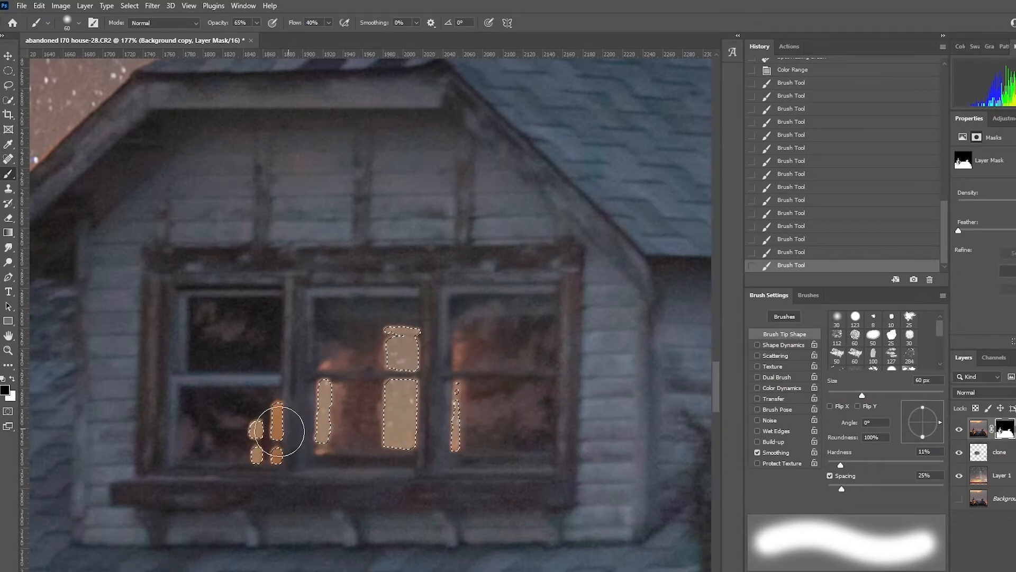
- Finish painting the selected lights, deselect, and mask out the remaining lights in the dormer's left window with a 15 px brush
{"action": "left_click", "coordinate": [311, 420]}
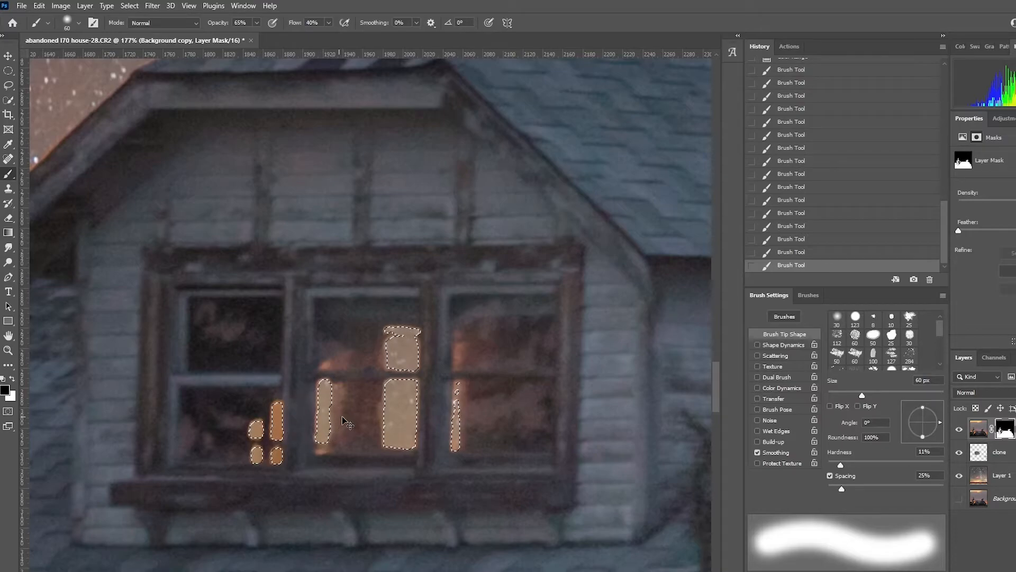
{"action": "key", "text": "ctrl+d"}
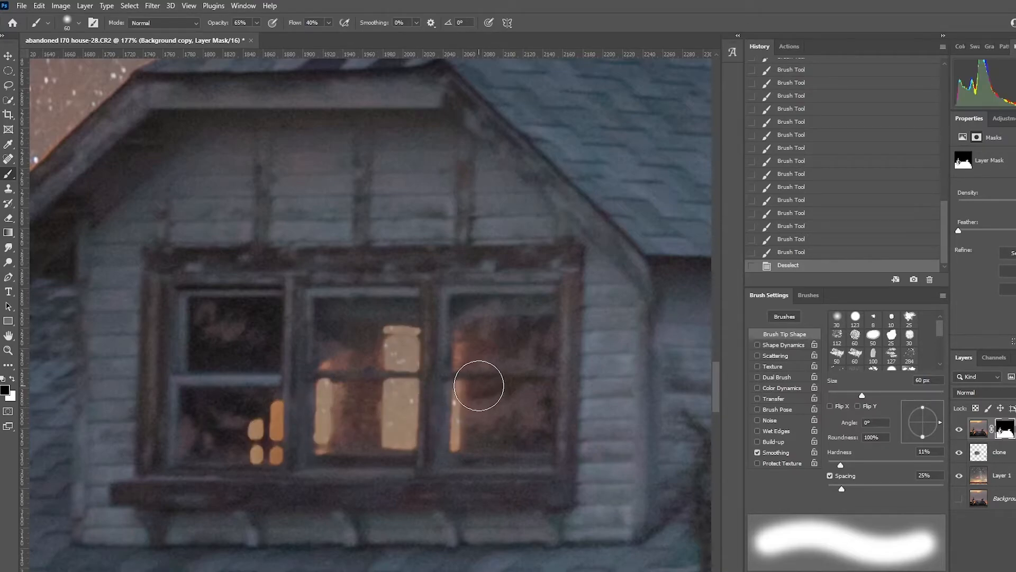
{"action": "key", "text": "bracketleft"}
{"action": "key", "text": "bracketleft"}
{"action": "key", "text": "bracketleft"}
{"action": "key", "text": "bracketleft"}
{"action": "key", "text": "bracketleft"}
{"action": "key", "text": "bracketleft"}
{"action": "key", "text": "bracketleft"}
{"action": "key", "text": "bracketleft"}
{"action": "mouse_move", "coordinate": [276, 431]}
{"action": "left_mouse_down"}
{"action": "mouse_move", "coordinate": [282, 410]}
{"action": "mouse_move", "coordinate": [279, 417]}
{"action": "left_mouse_up"}
{"action": "left_click", "coordinate": [255, 424]}
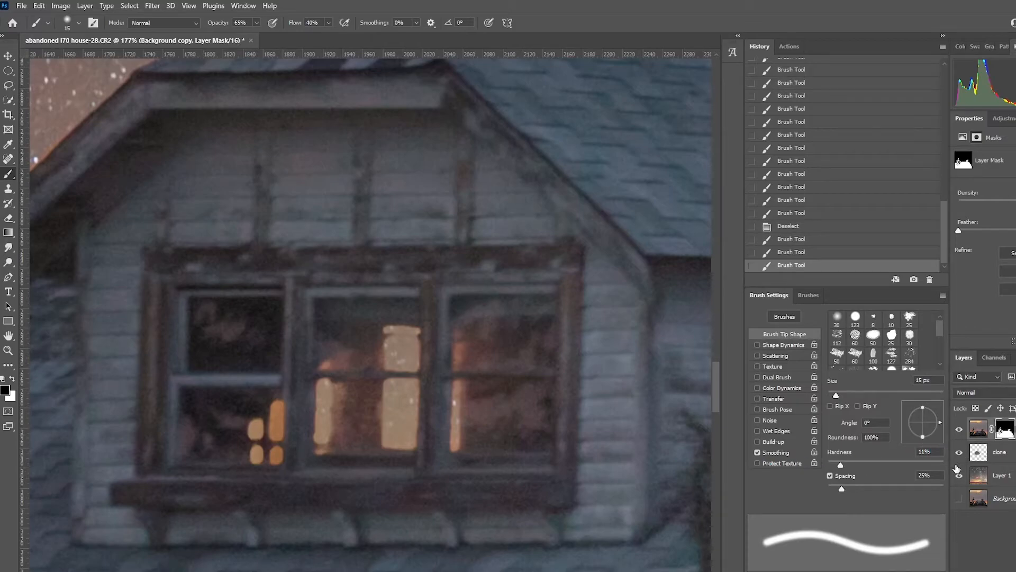
- Hide Layer 1 to check the masked window openings against transparency, and show it again
{"action": "left_click", "coordinate": [958, 475]}
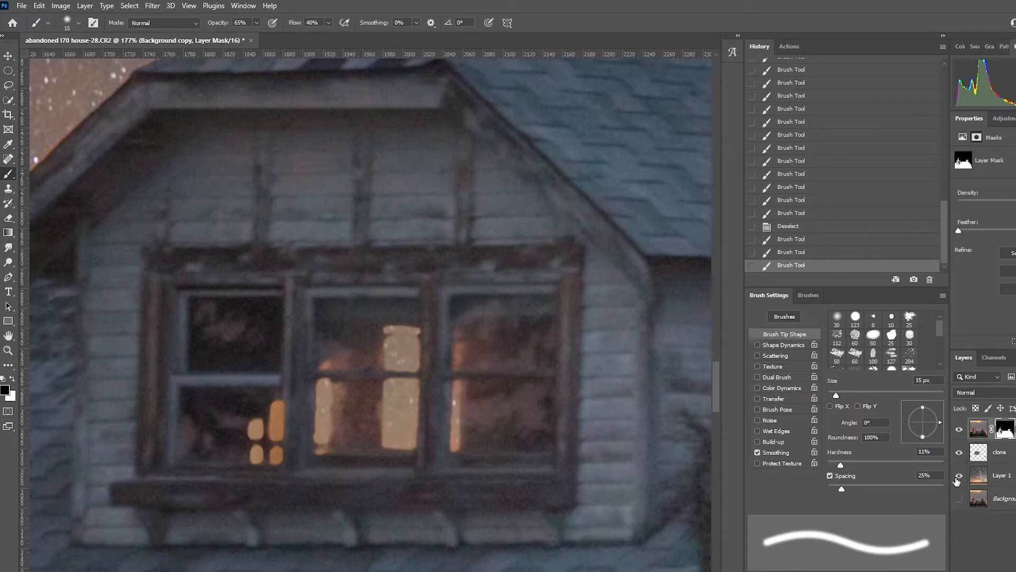
{"action": "left_click", "coordinate": [983, 477]}
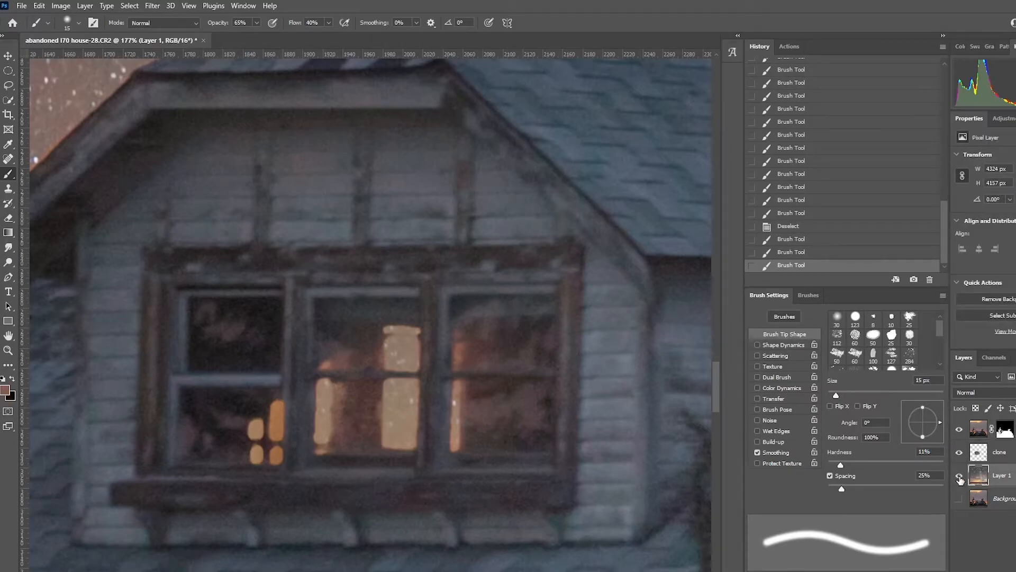
{"action": "left_click", "coordinate": [959, 476]}
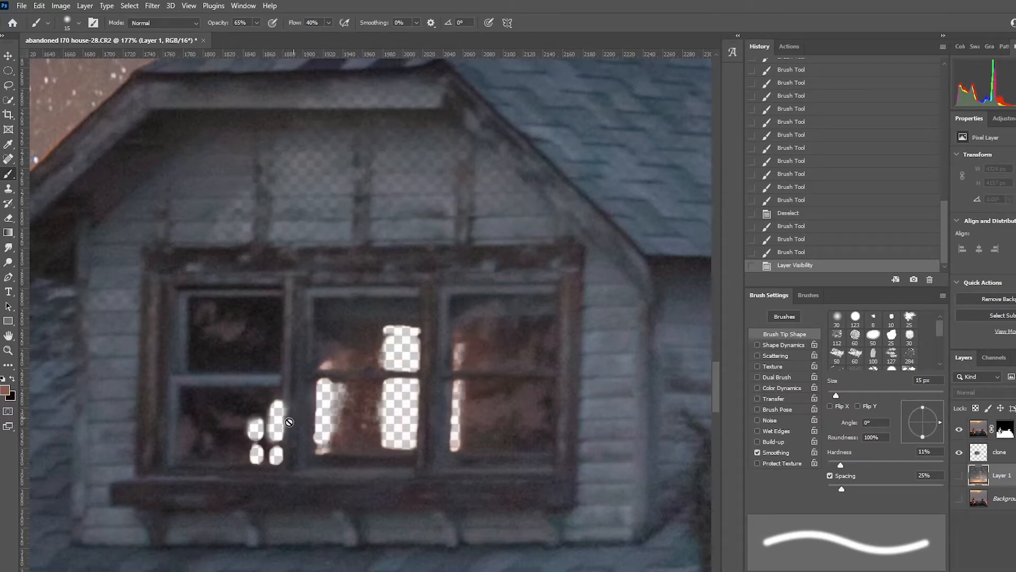
{"action": "left_click", "coordinate": [960, 475]}
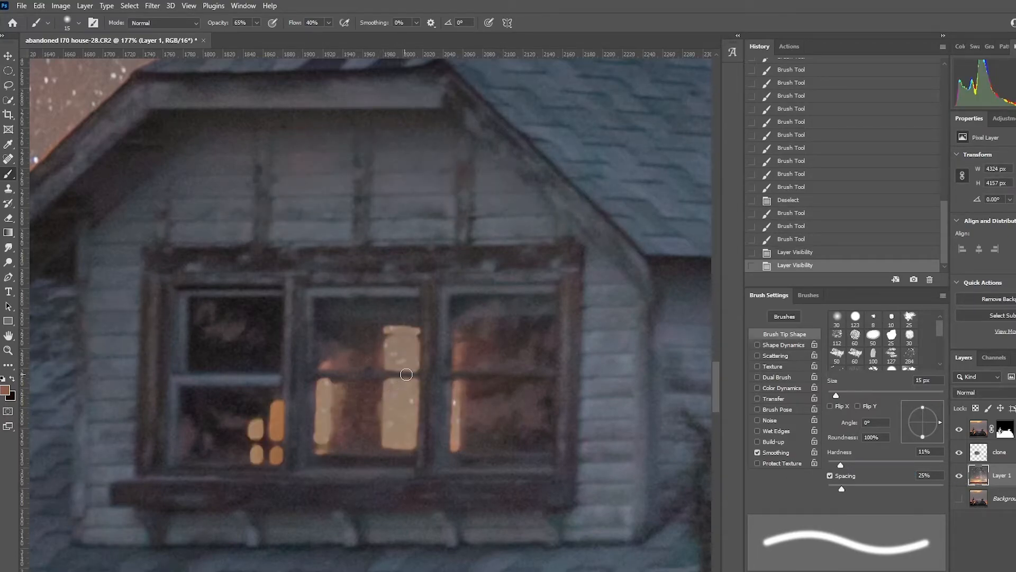
- Add a Photo Filter adjustment layer directly above the masked house layer
{"action": "key", "text": "z"}
{"action": "left_click_drag", "start_coordinate": [428, 359], "coordinate": [392, 380]}
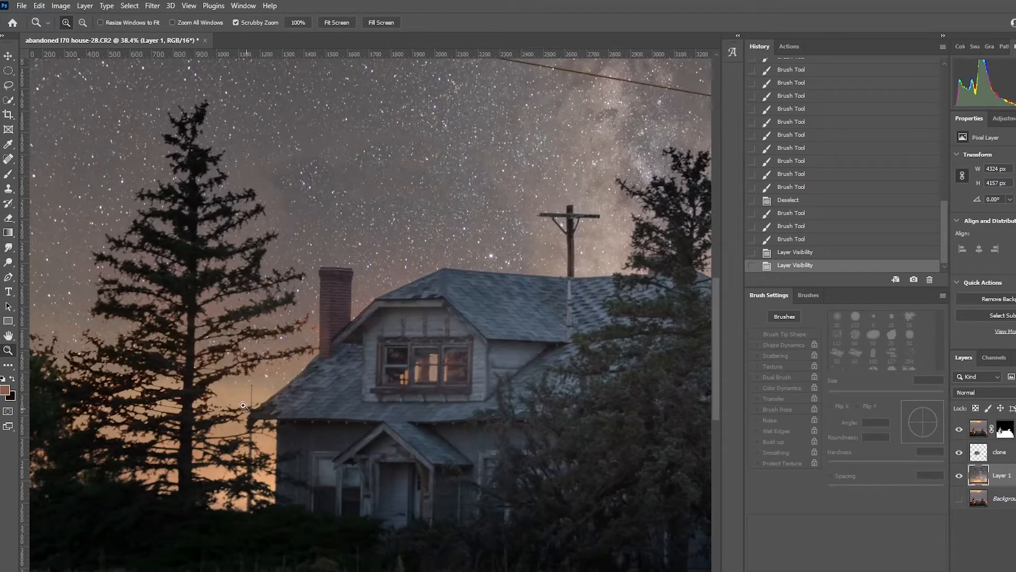
{"action": "left_click_drag", "start_coordinate": [449, 370], "coordinate": [416, 382]}
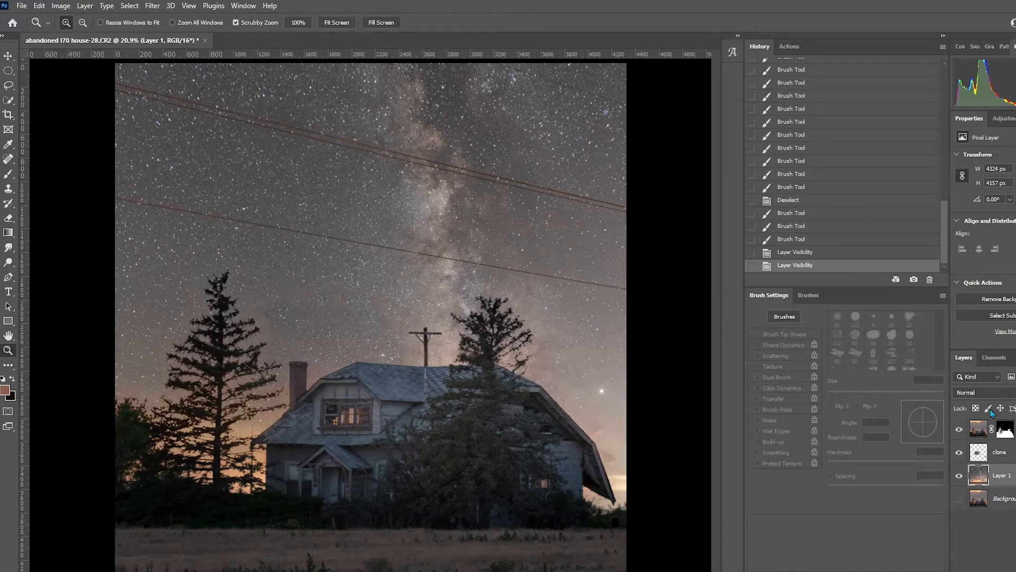
{"action": "left_click", "coordinate": [979, 428]}
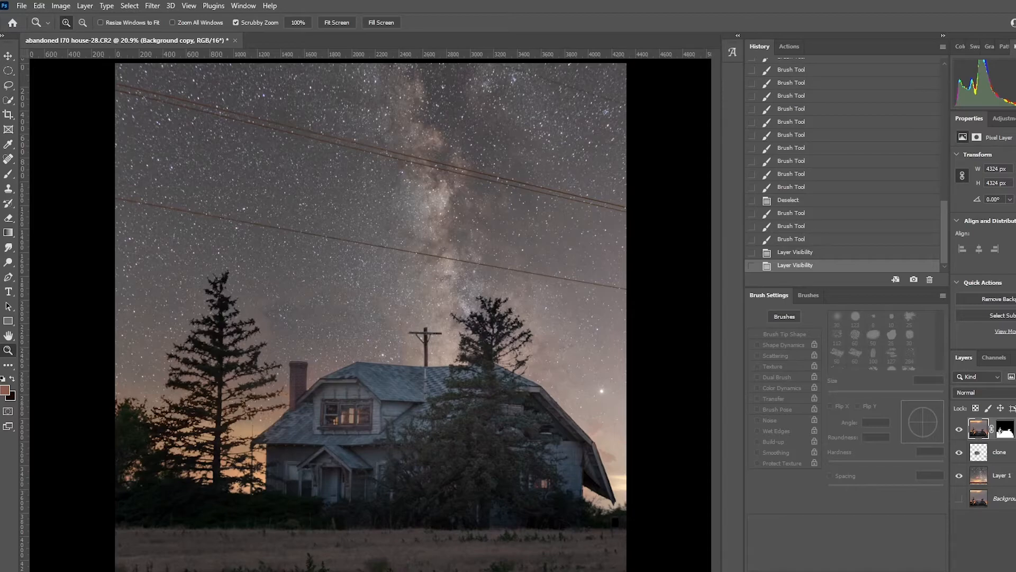
{"action": "left_click", "coordinate": [1015, 570]}
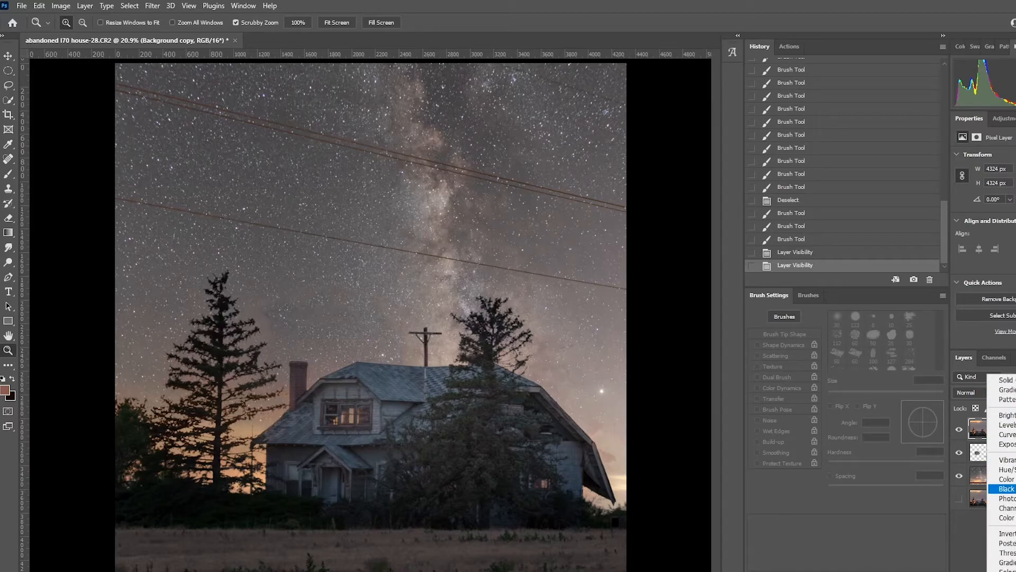
{"action": "left_click", "coordinate": [1005, 498]}
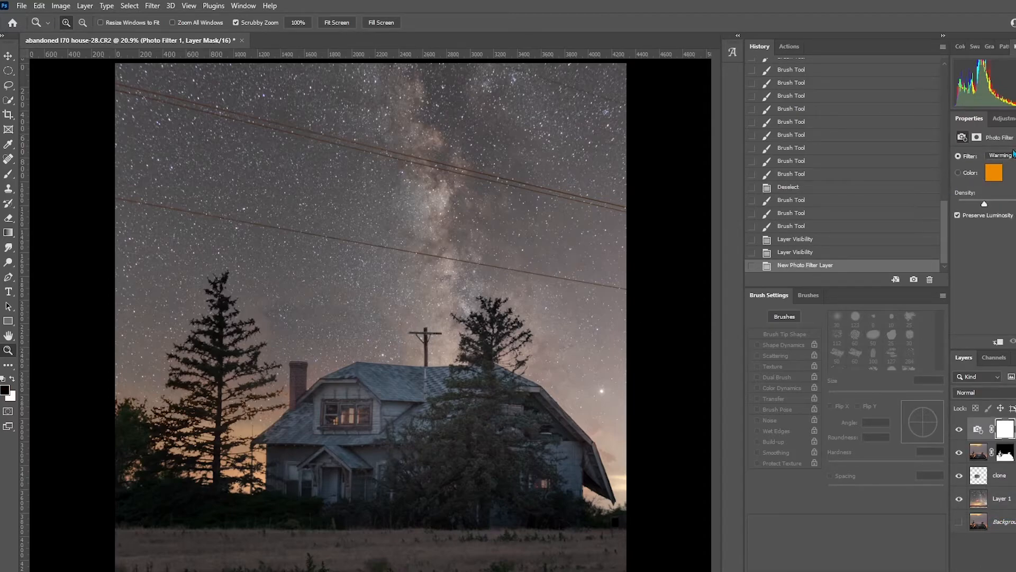
- Try a Cooling Filter preset on the Photo Filter layer, and return it to the first Warming Filter preset
{"action": "left_click", "coordinate": [1014, 157]}
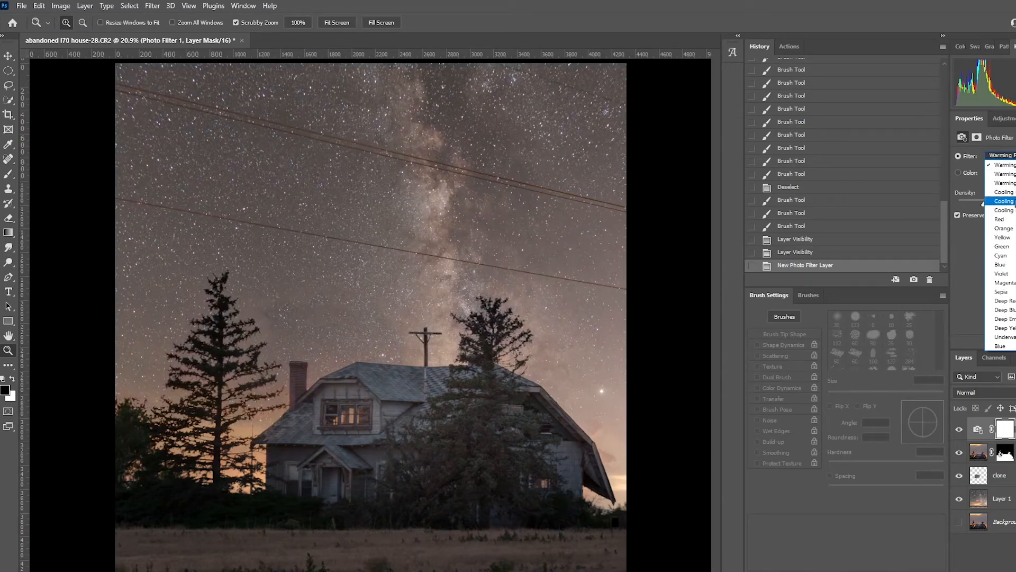
{"action": "left_click", "coordinate": [1004, 191]}
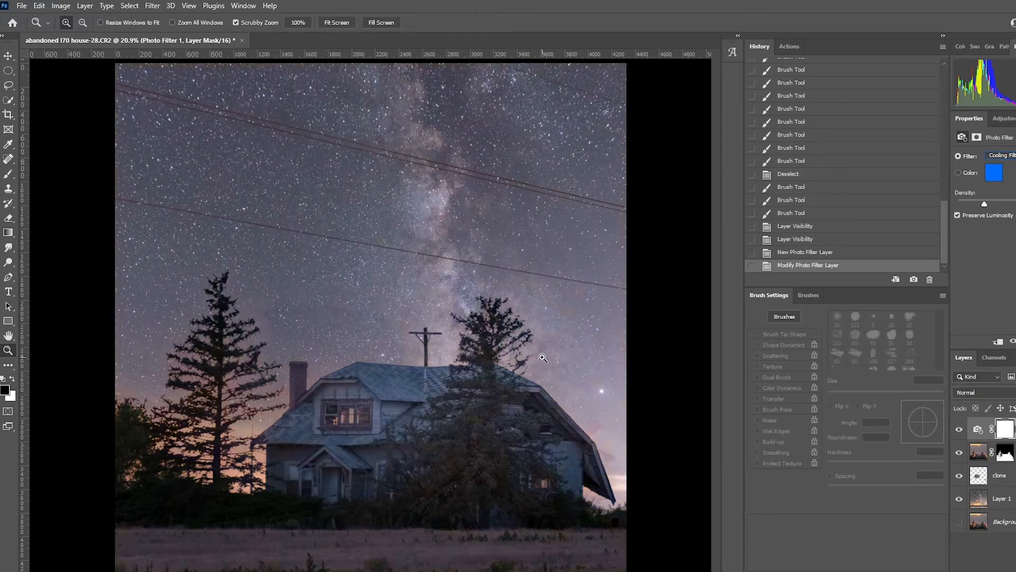
{"action": "left_click", "coordinate": [1000, 155]}
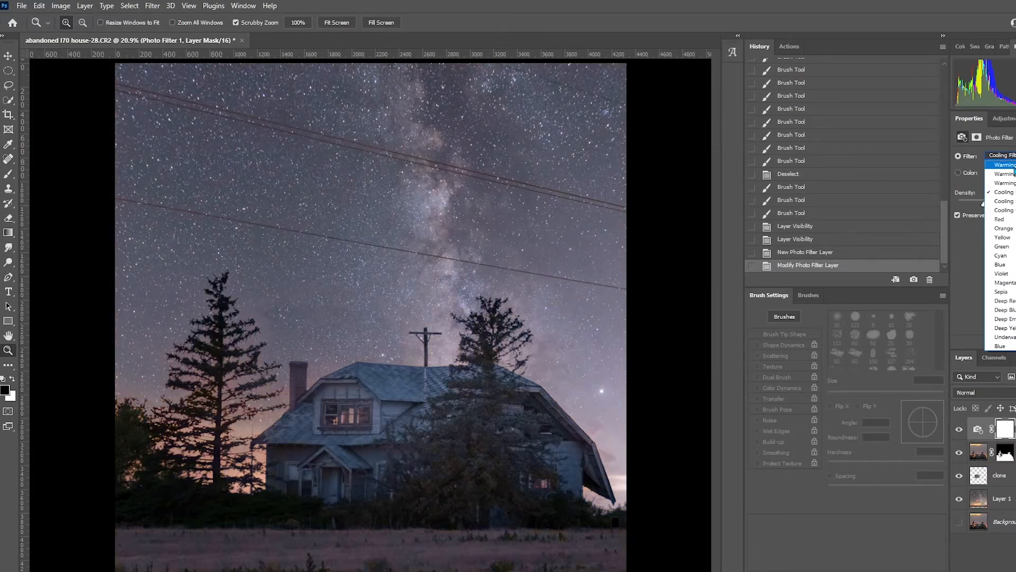
{"action": "left_click", "coordinate": [1005, 162]}
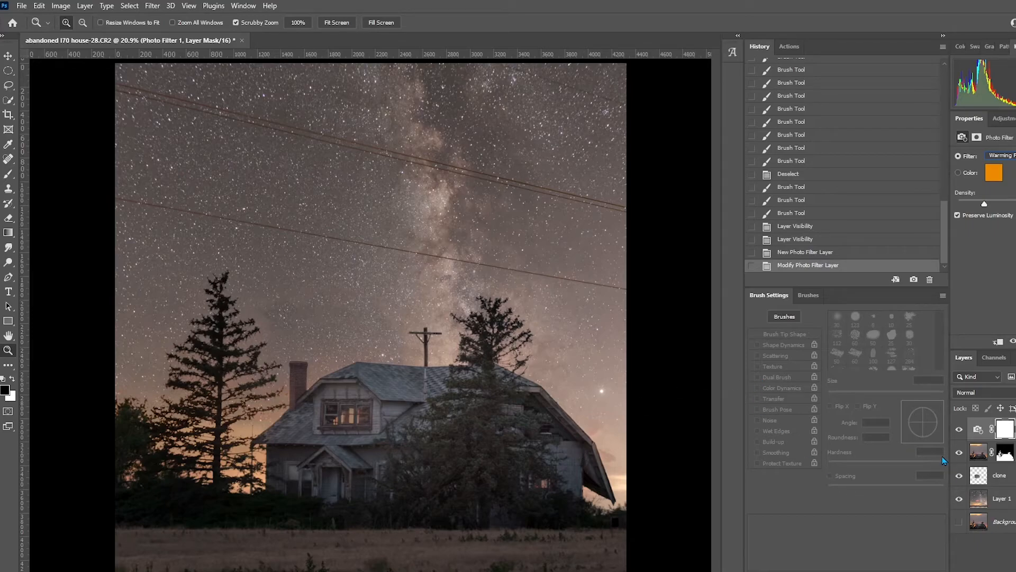
- Add a Levels adjustment above the house layer, darken its midtones and set the shadow input level to 14
{"action": "left_click", "coordinate": [978, 452]}
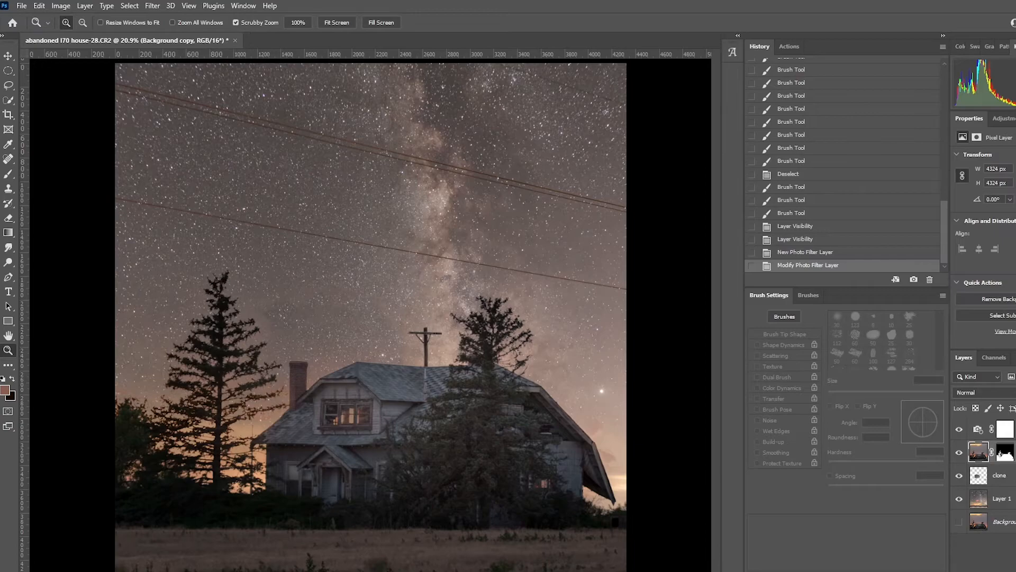
{"action": "left_click", "coordinate": [1015, 570]}
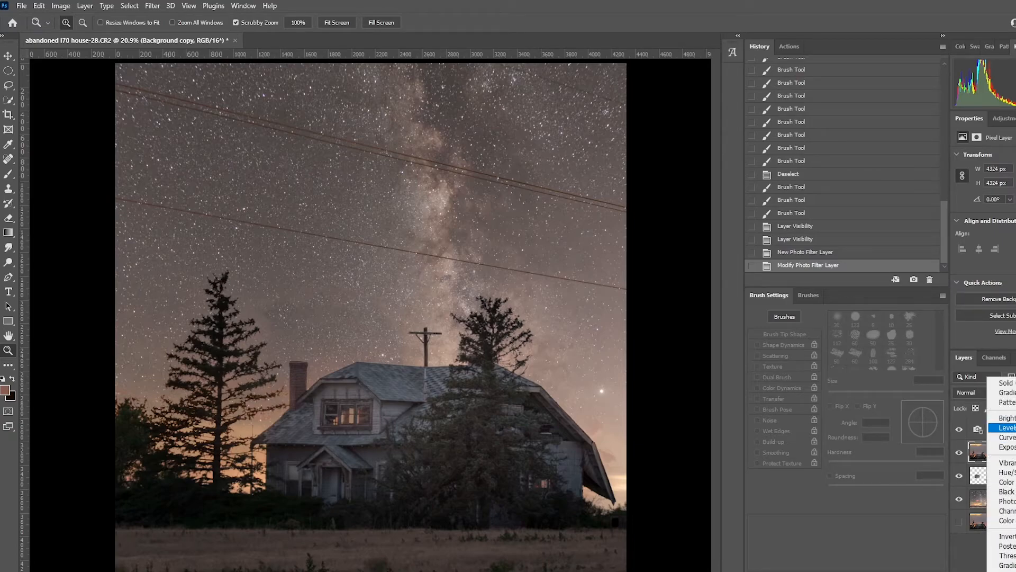
{"action": "left_click", "coordinate": [1006, 427]}
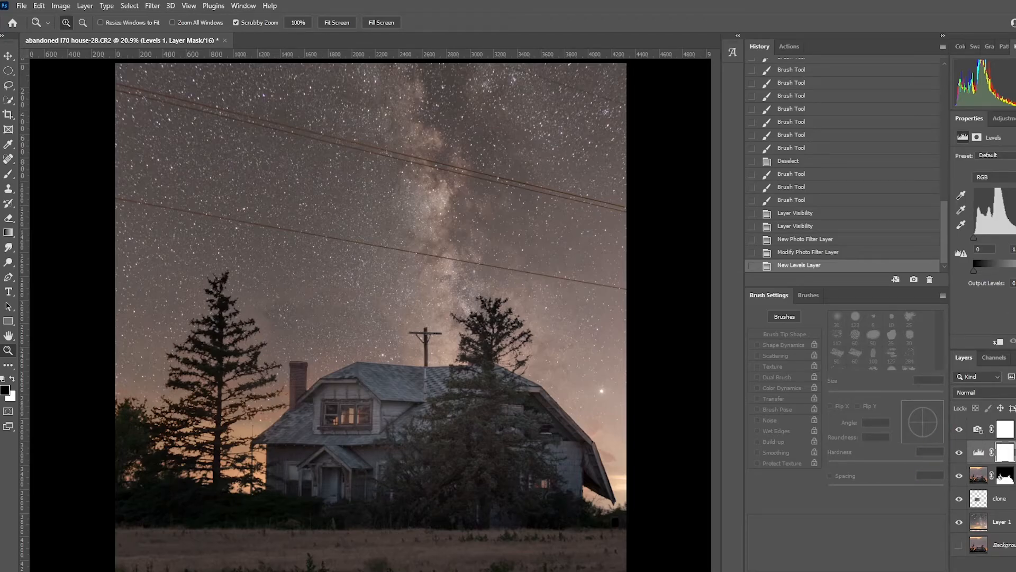
{"action": "left_click_drag", "start_coordinate": [1015, 239], "coordinate": [1015, 239]}
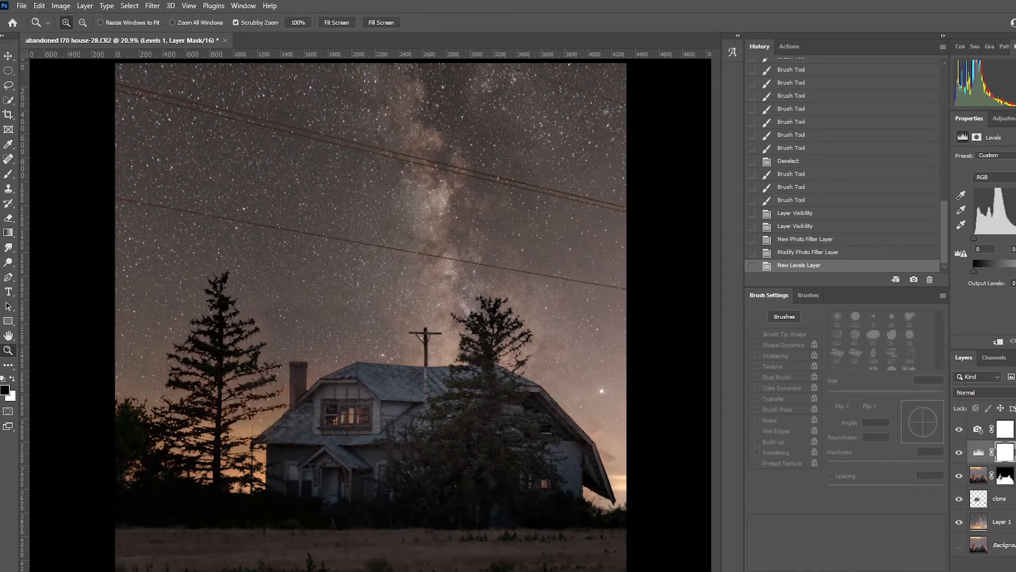
{"action": "left_click_drag", "start_coordinate": [1015, 238], "coordinate": [1015, 239]}
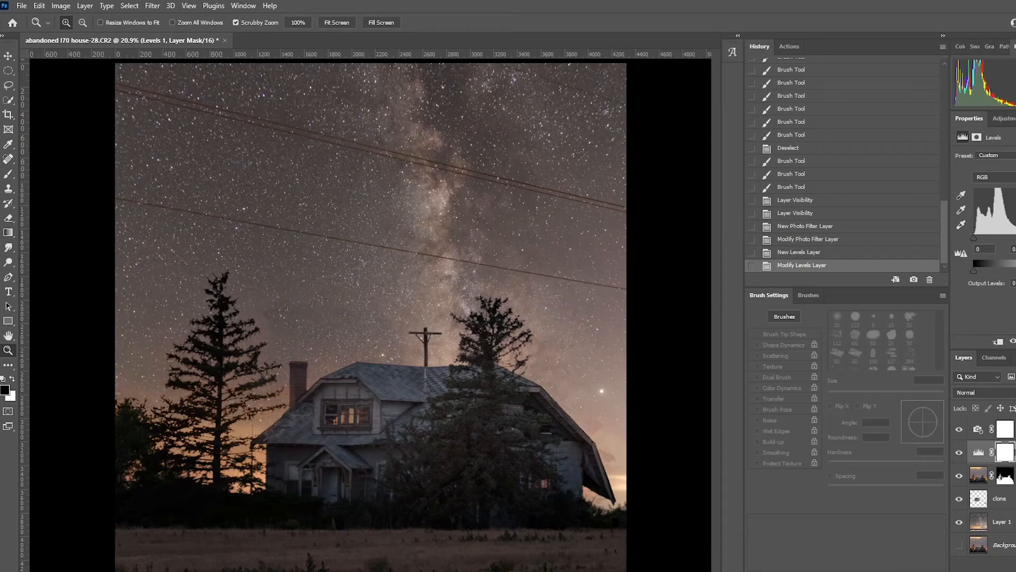
{"action": "left_click_drag", "start_coordinate": [1015, 239], "coordinate": [1015, 238]}
{"action": "left_click_drag", "start_coordinate": [979, 240], "coordinate": [981, 242]}
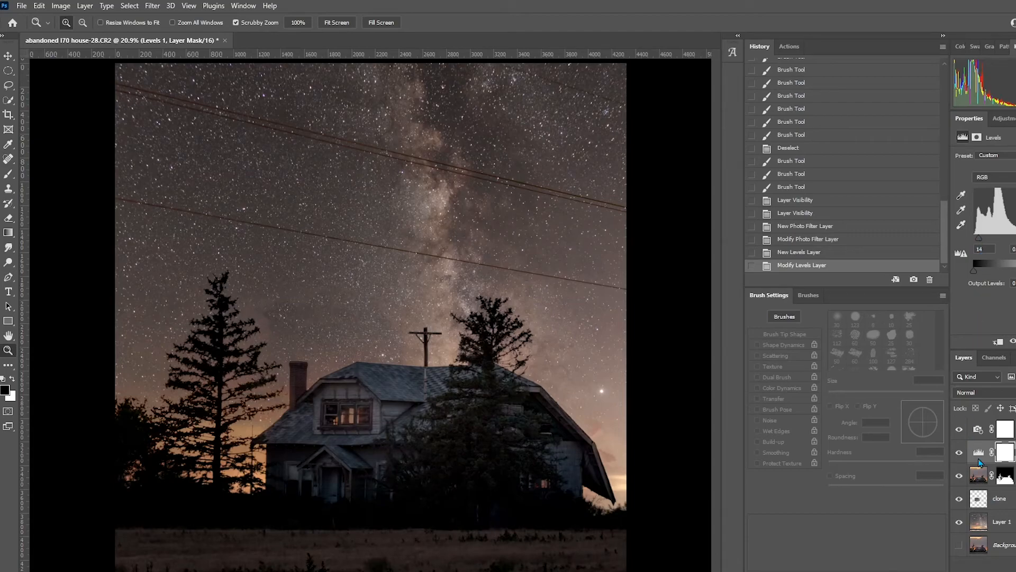
- Delete the Levels adjustment layer above the house layer
{"action": "left_click", "coordinate": [1004, 455]}
{"action": "left_click", "coordinate": [981, 454]}
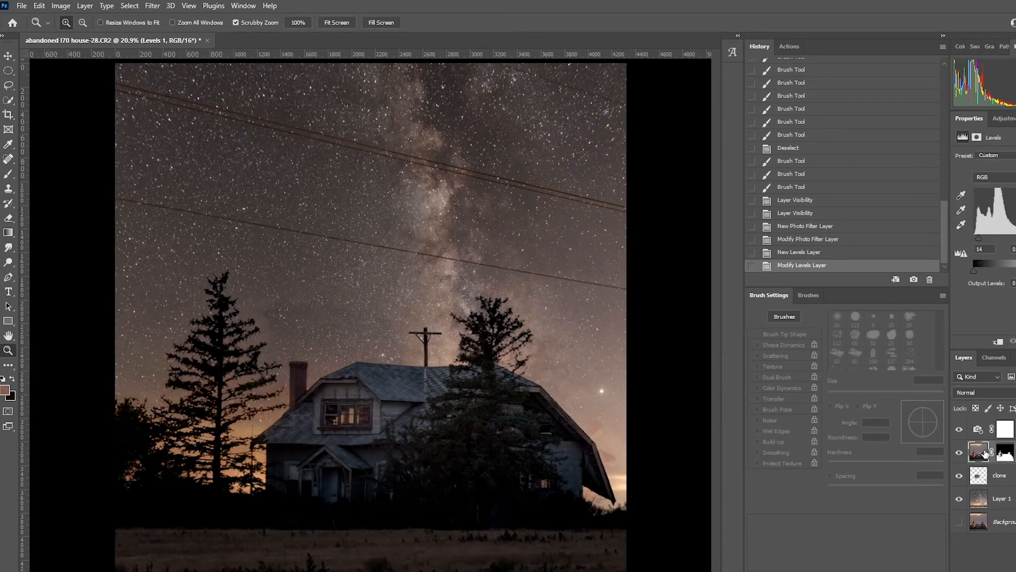
{"action": "key", "text": "Delete"}
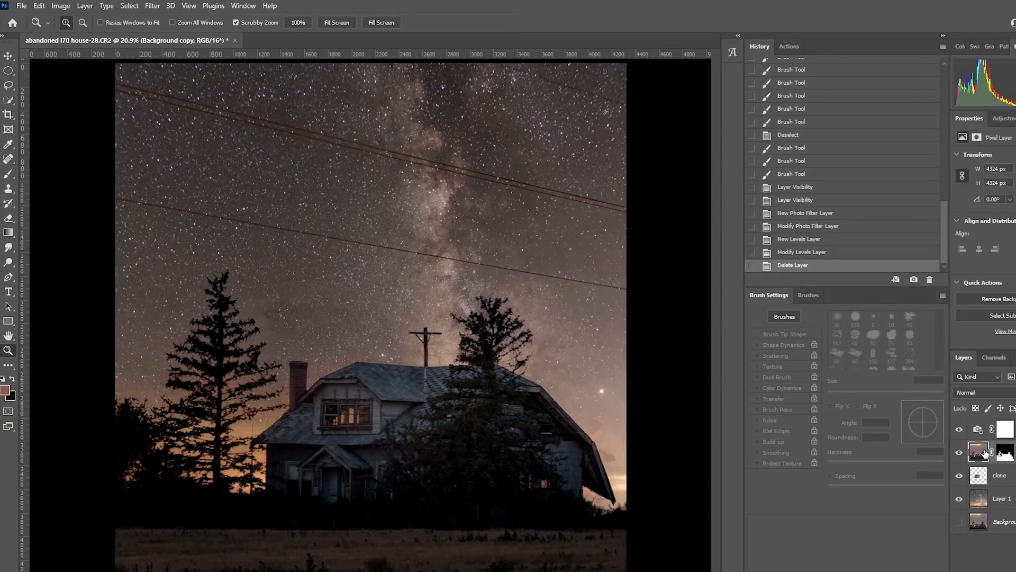